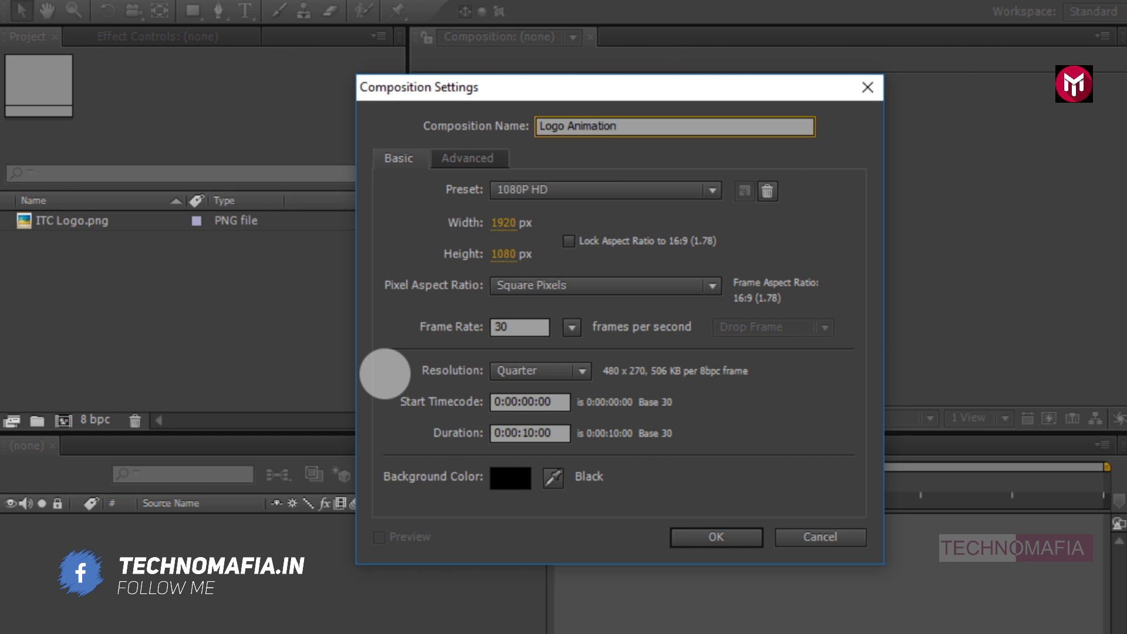
# - Set the Logo Animation composition duration to 0:00:07:00
pyautogui.click(536, 433)
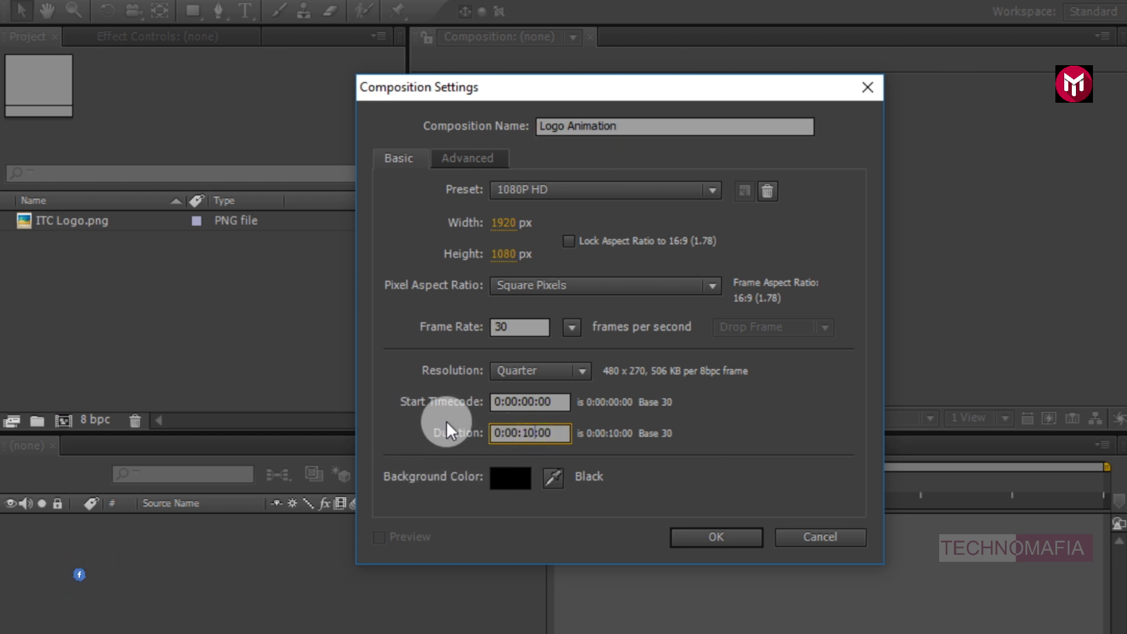
pyautogui.press('BackSpace')
pyautogui.press('BackSpace')
pyautogui.write('07')
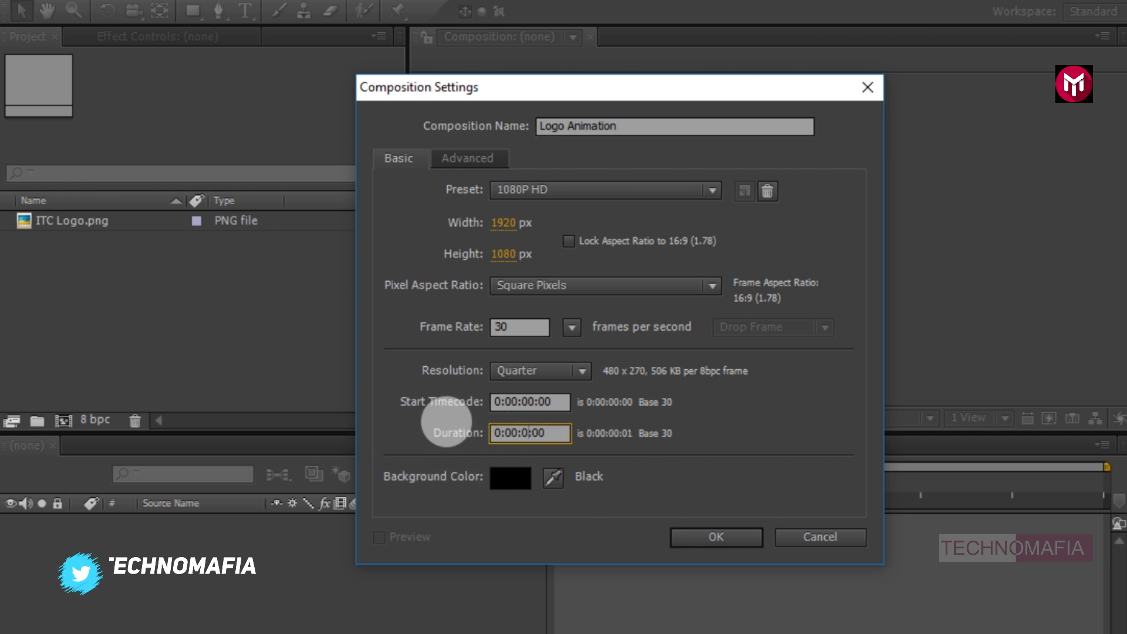
pyautogui.click(679, 537)
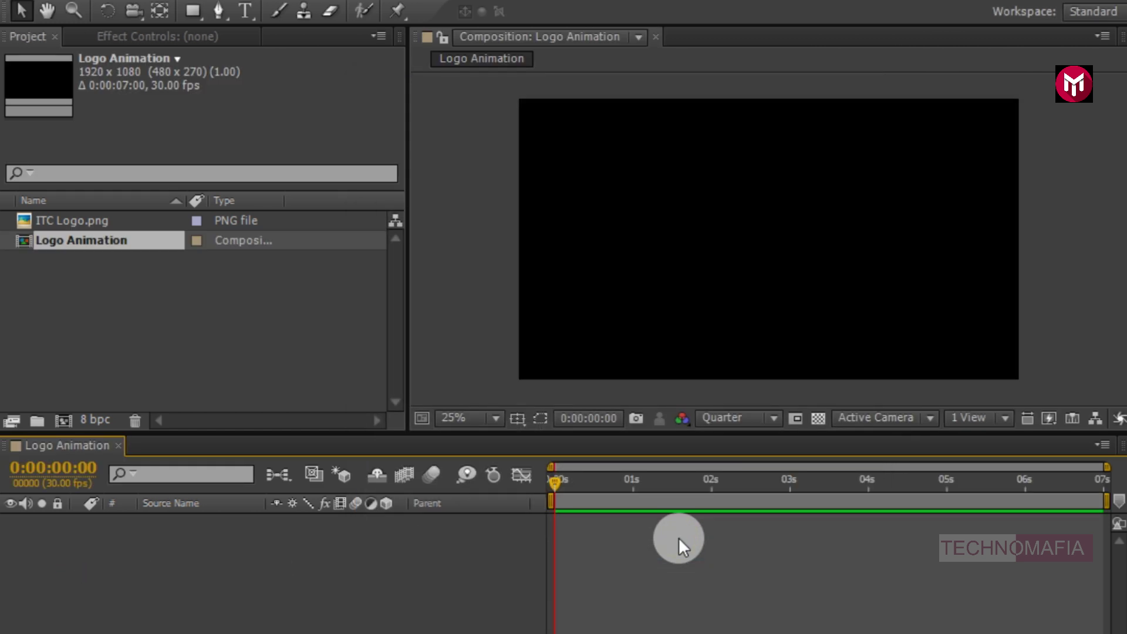
# - Add a black solid named BG and search Effects & Presets for 'ramp'
pyautogui.rightClick(269, 552)
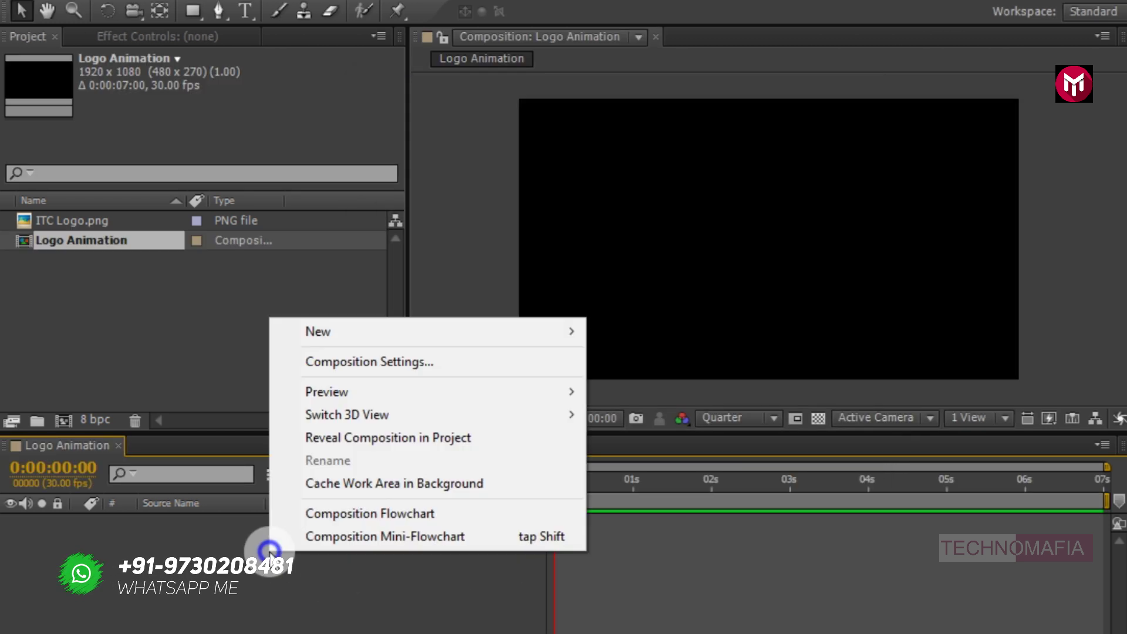
pyautogui.moveTo(321, 339)
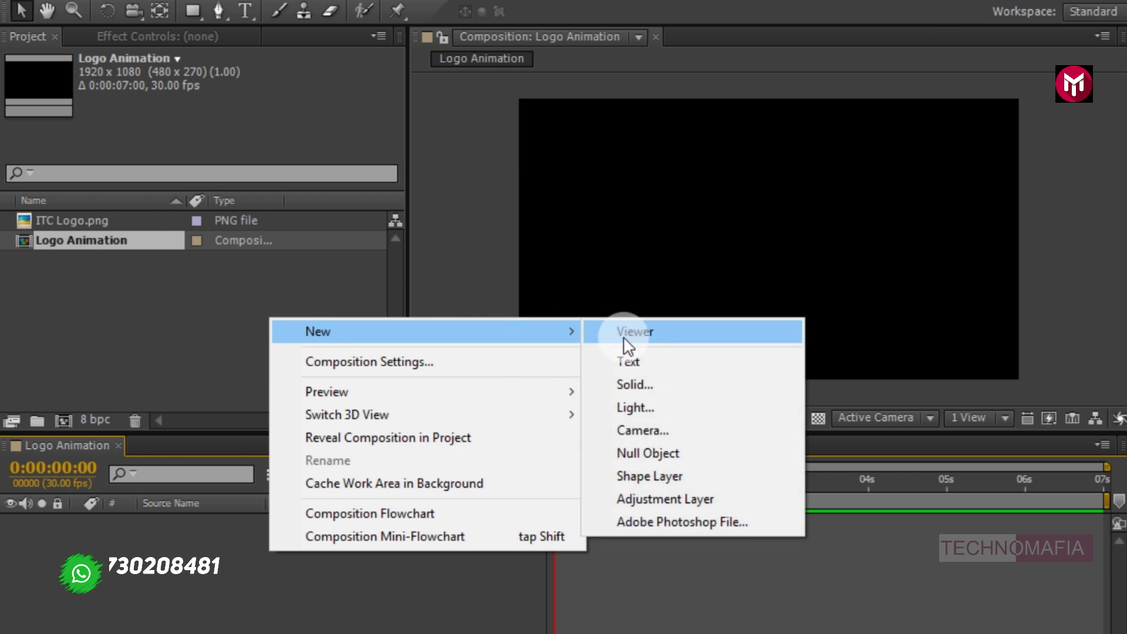
pyautogui.click(628, 379)
pyautogui.write('BG')
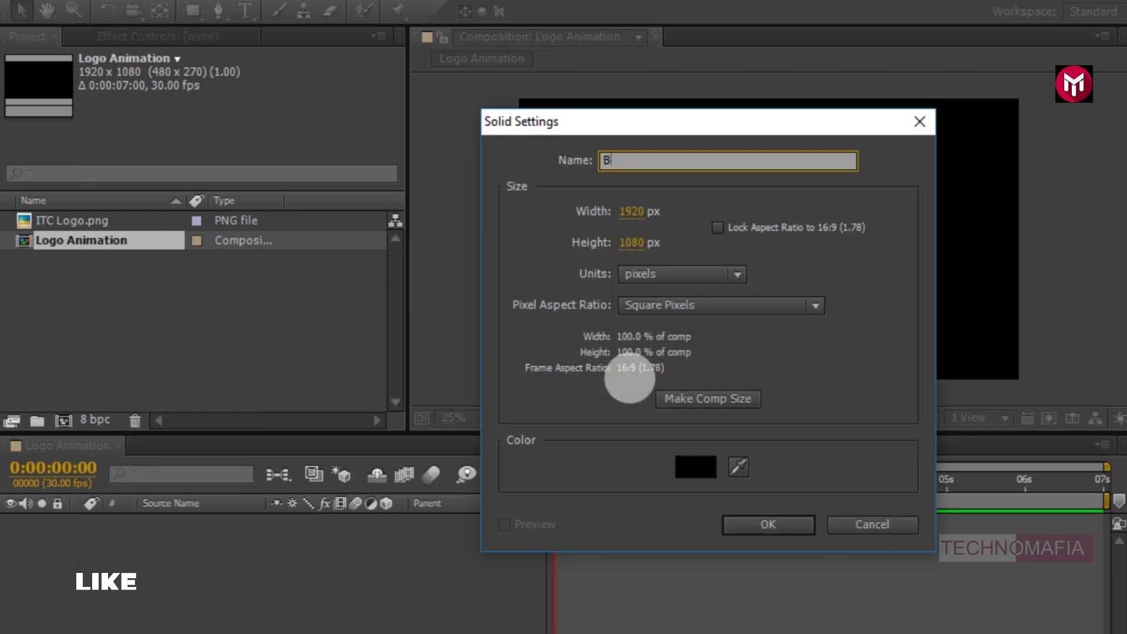
pyautogui.click(748, 520)
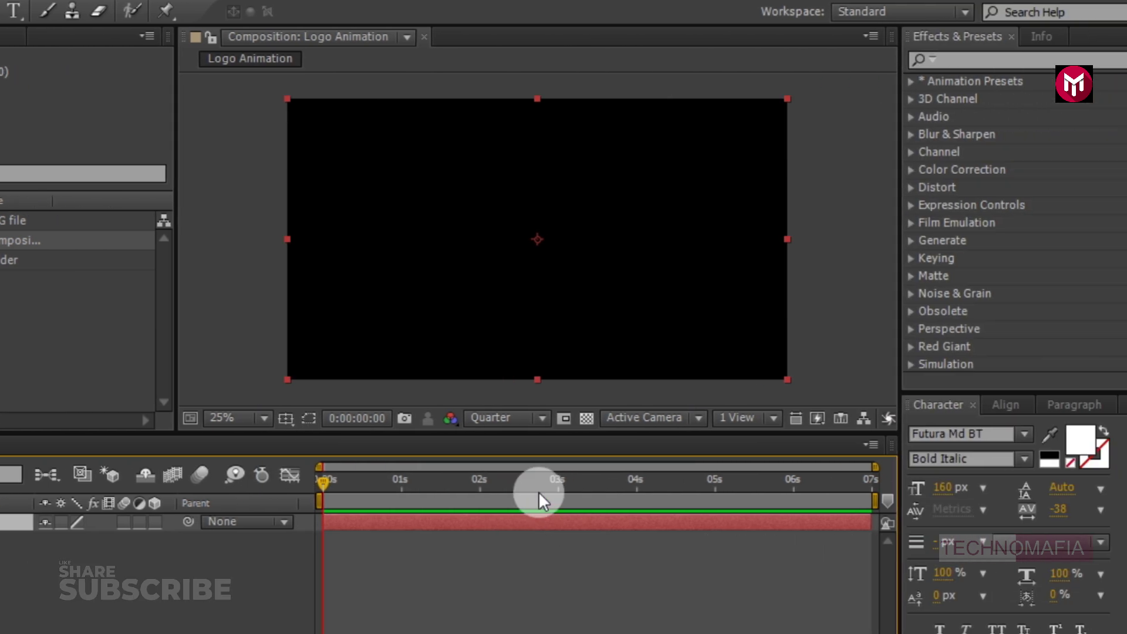
pyautogui.click(893, 59)
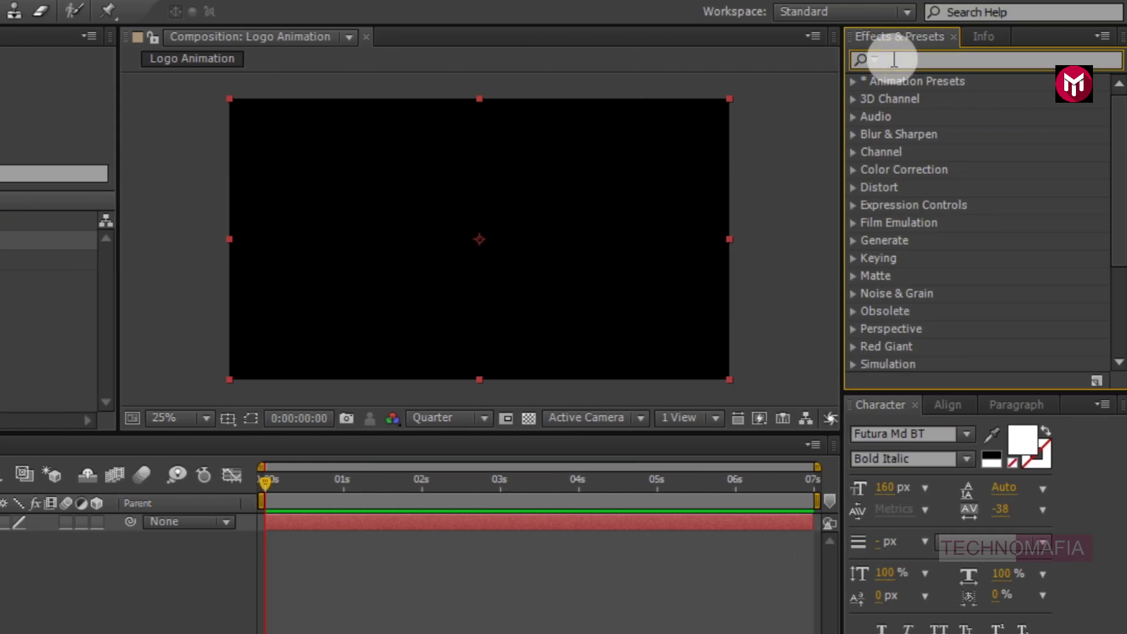
pyautogui.write('ramp')
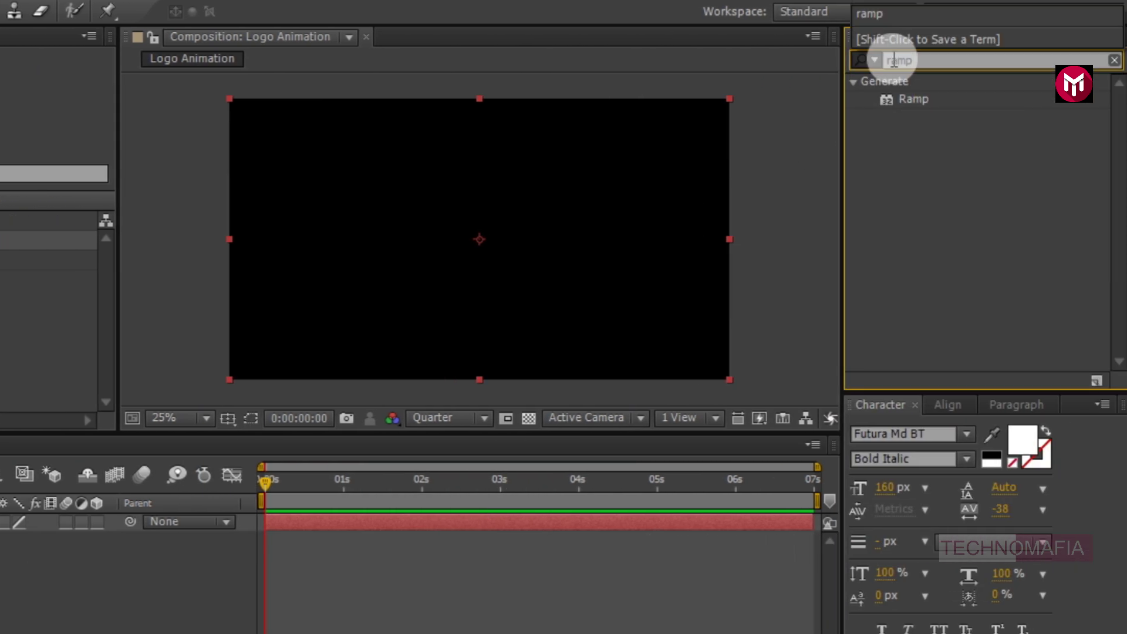
# - Apply Ramp to BG with start colour 201F1F and end colour 000000
pyautogui.doubleClick(928, 100)
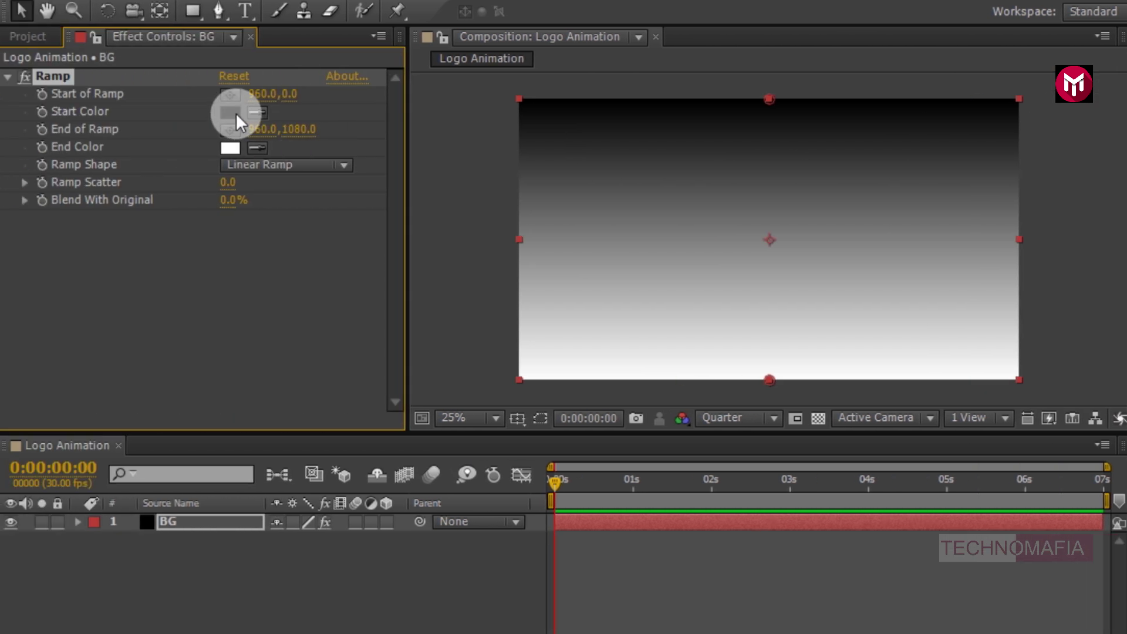
pyautogui.click(236, 112)
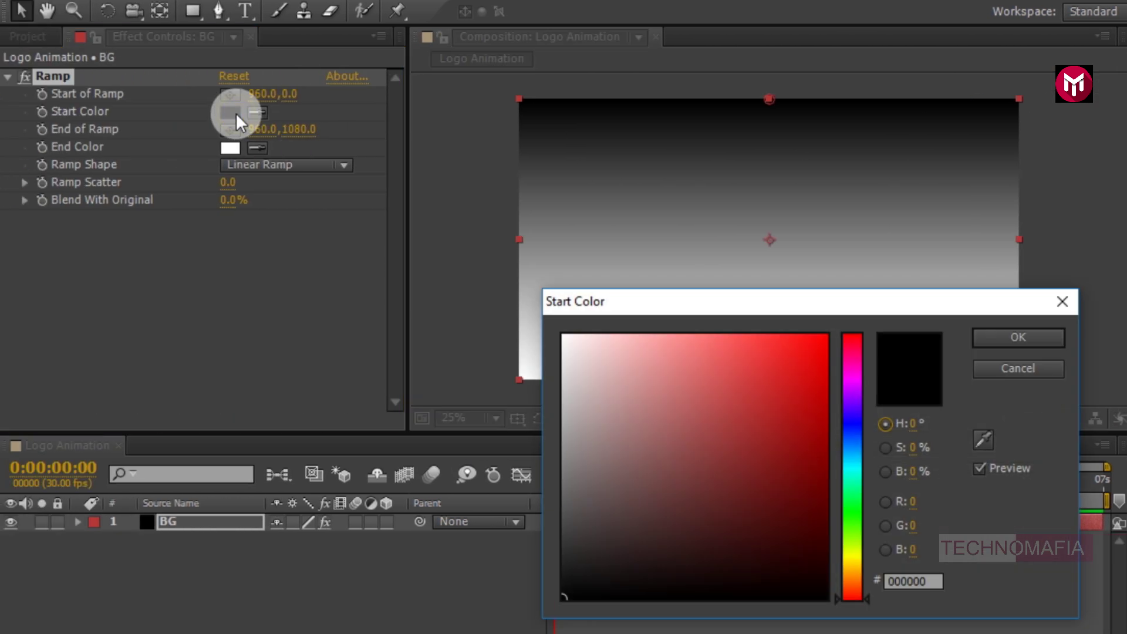
pyautogui.click(566, 566)
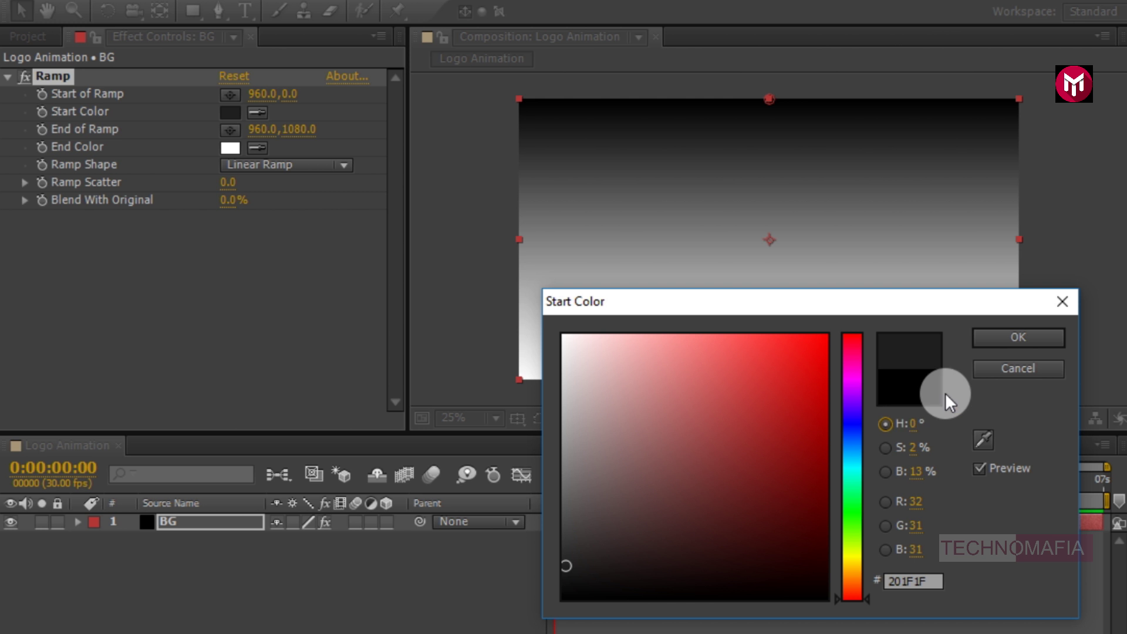
pyautogui.click(1016, 337)
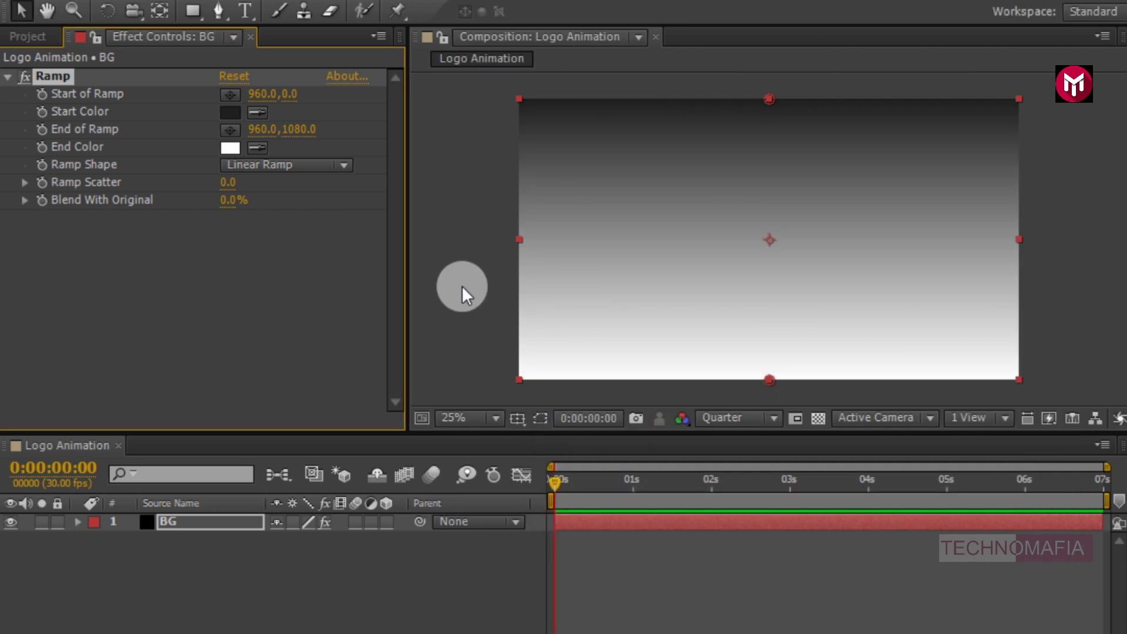
pyautogui.click(237, 150)
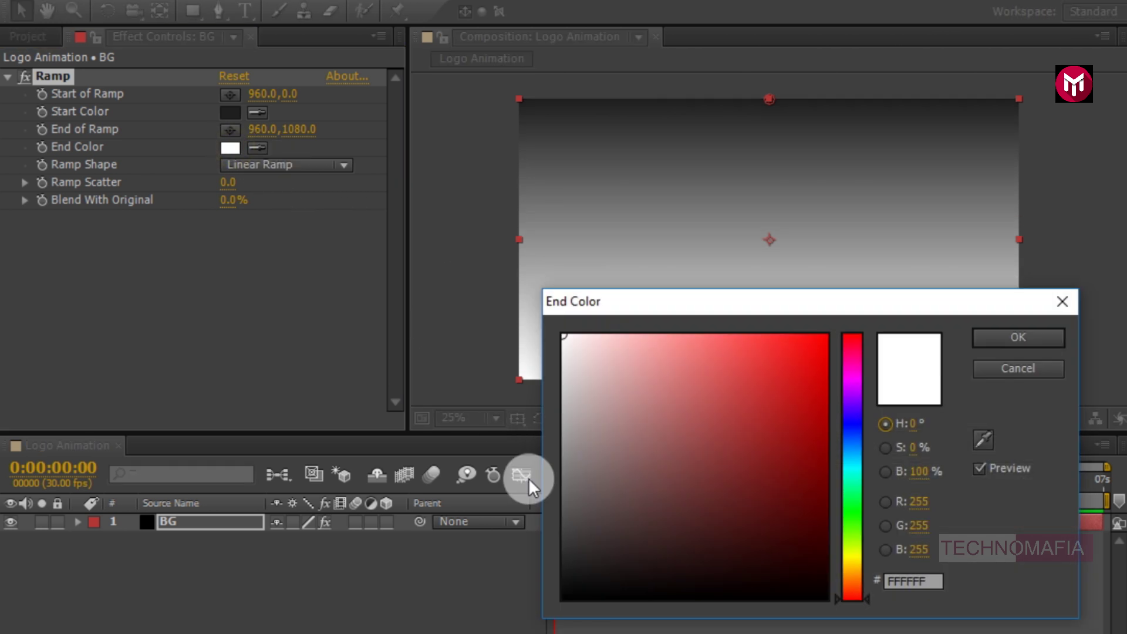
pyautogui.moveTo(568, 588); pyautogui.dragTo(574, 626)
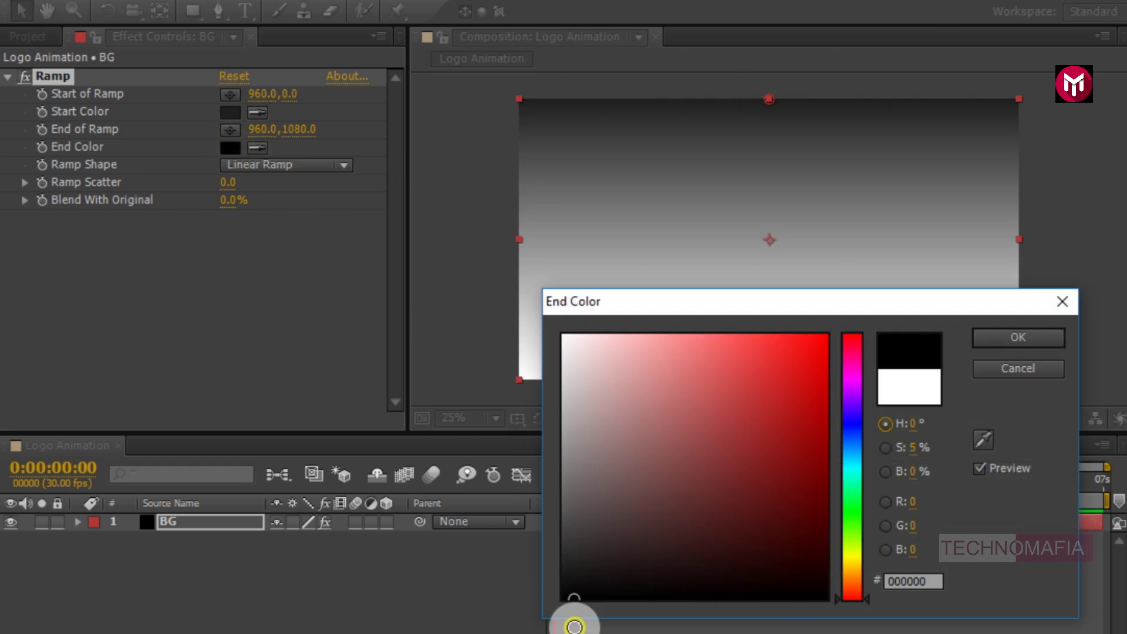
pyautogui.click(996, 337)
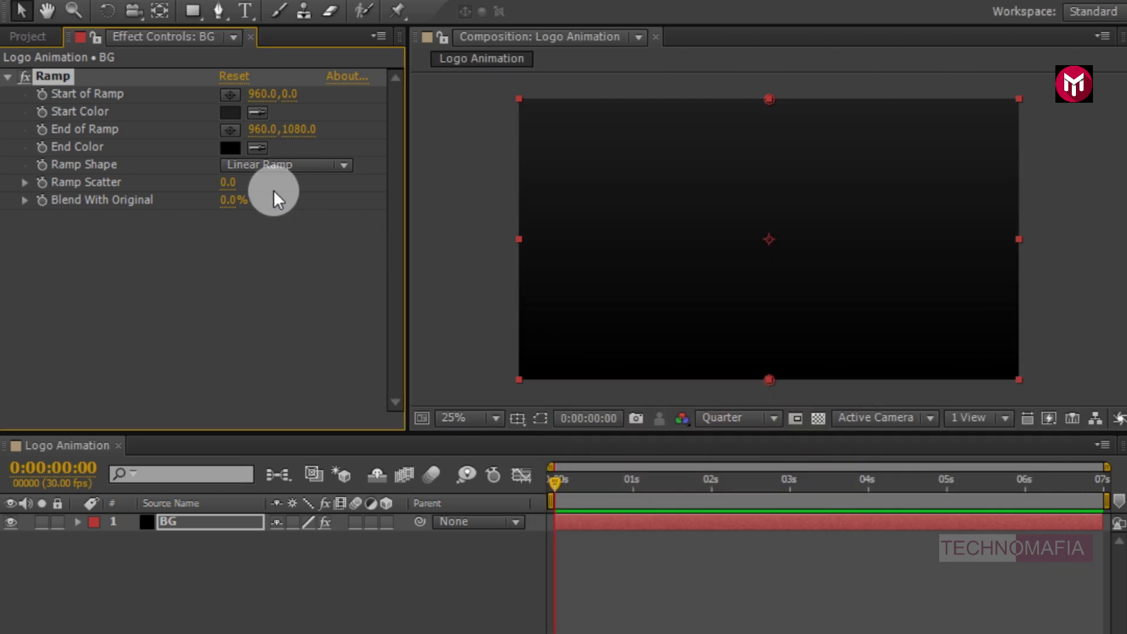
# - Set Ramp Scatter to 500 and select the ITC Logo image in the project
pyautogui.click(234, 184)
pyautogui.write('500')
pyautogui.press('Return')
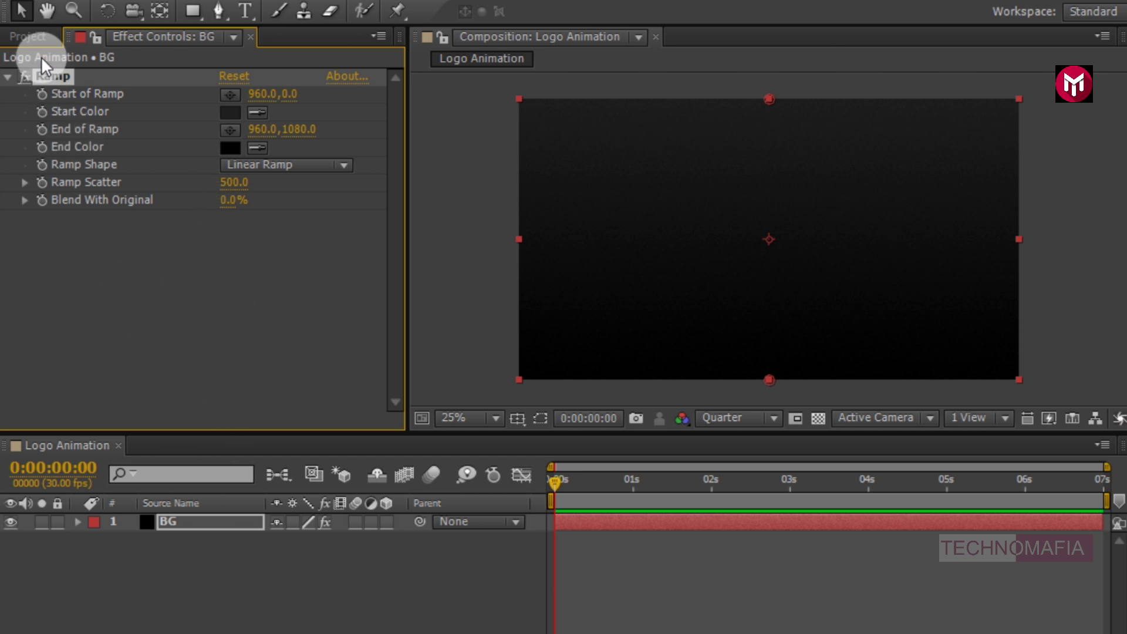
pyautogui.click(30, 38)
pyautogui.click(64, 221)
# - Place ITC Logo.png above BG and scale it to 87%
pyautogui.moveTo(76, 223); pyautogui.dragTo(203, 513)
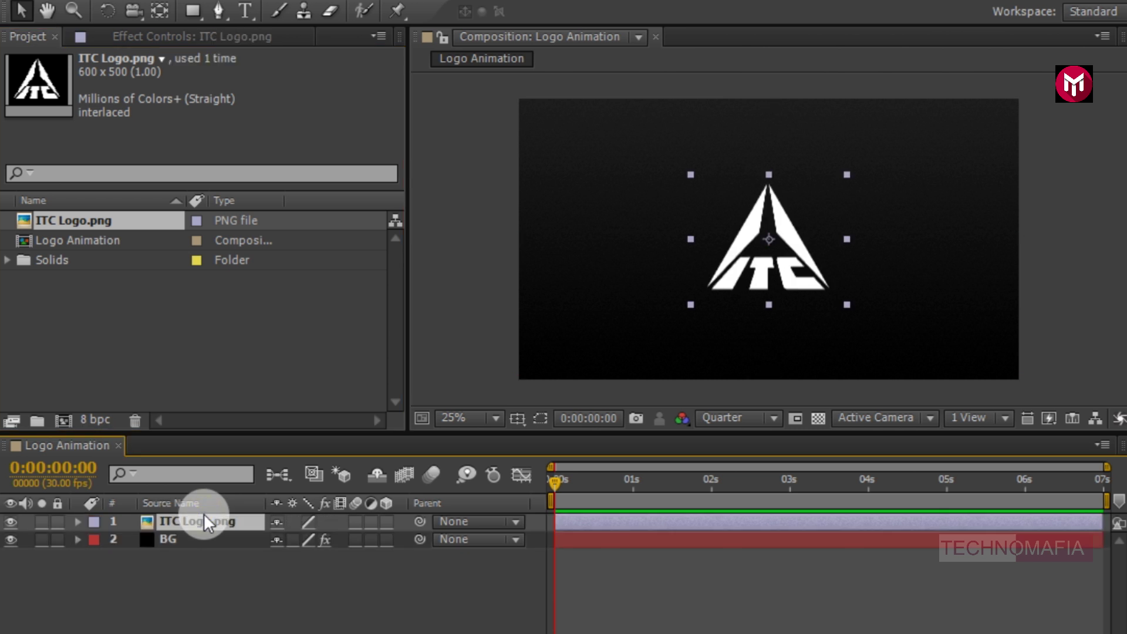
pyautogui.press('s')
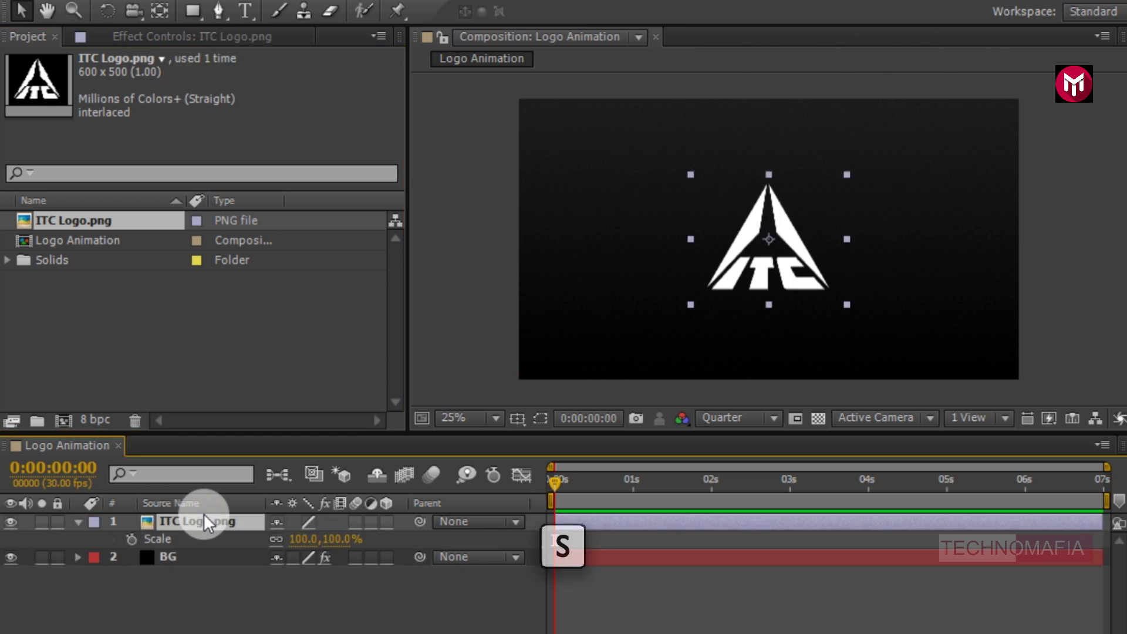
pyautogui.moveTo(294, 548); pyautogui.dragTo(284, 547)
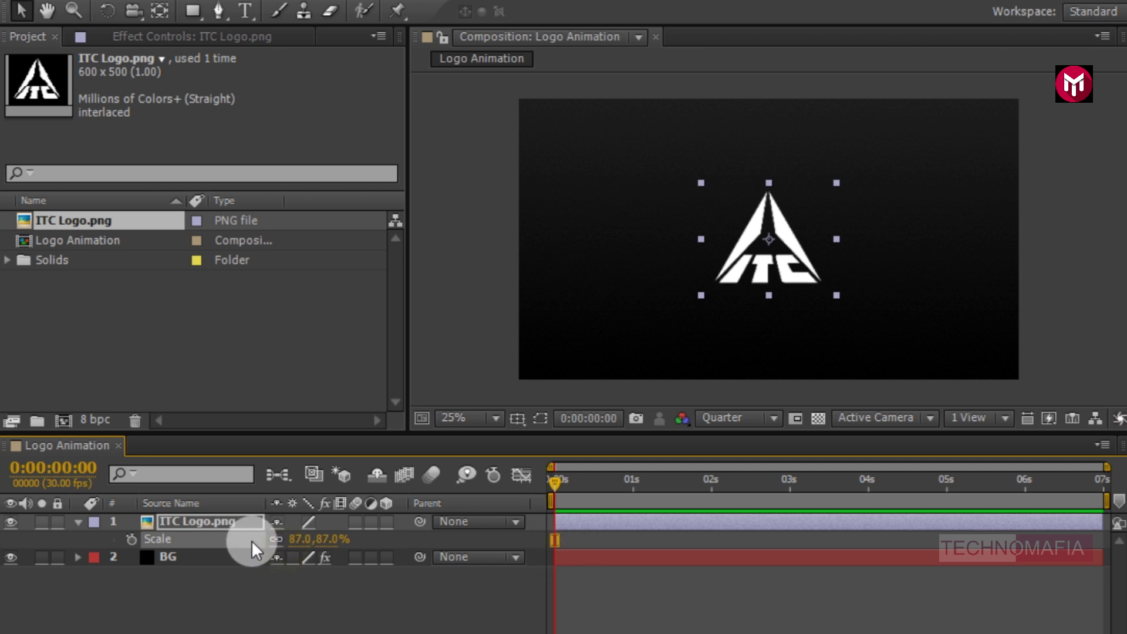
# - Pre-compose the logo layer as 'Logo', moving all attributes into it
pyautogui.rightClick(176, 519)
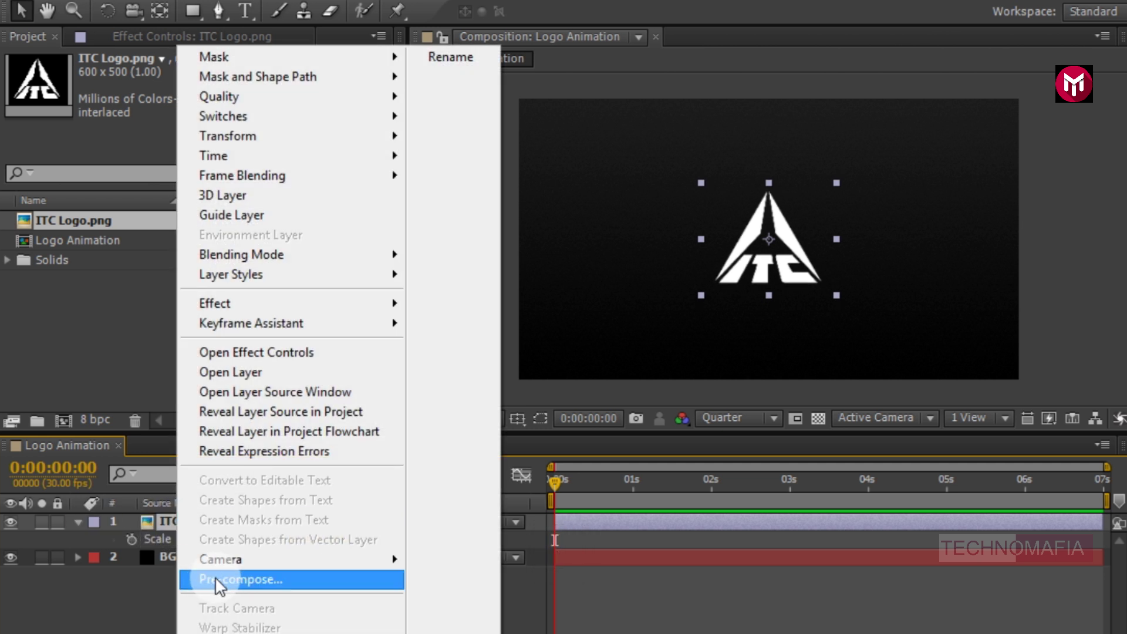
pyautogui.click(215, 577)
pyautogui.write('Logo')
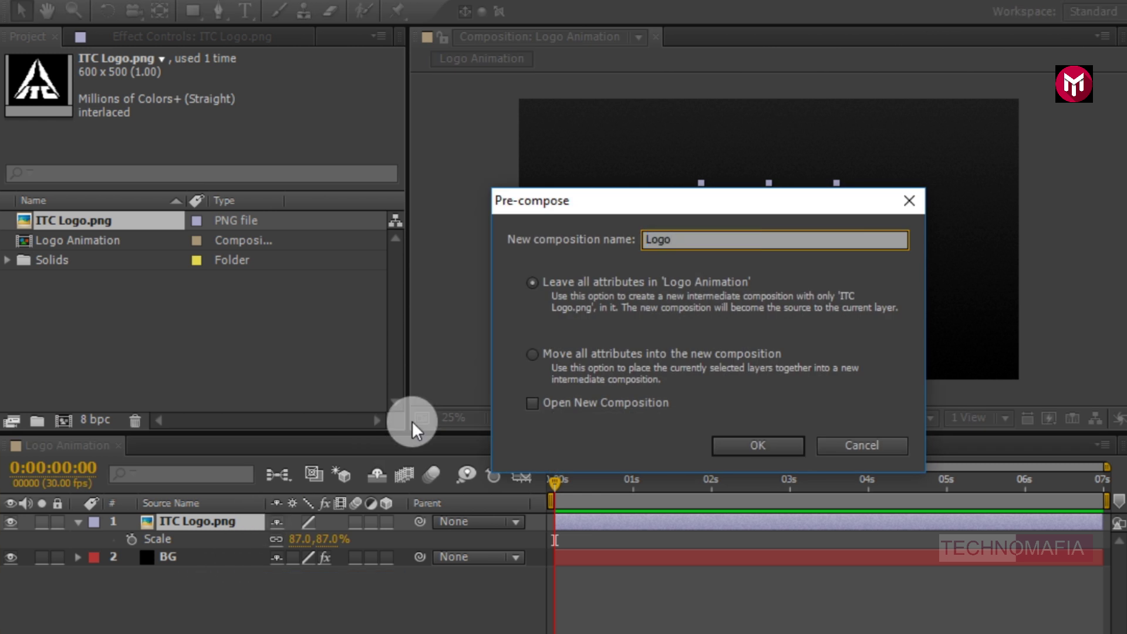
pyautogui.click(546, 356)
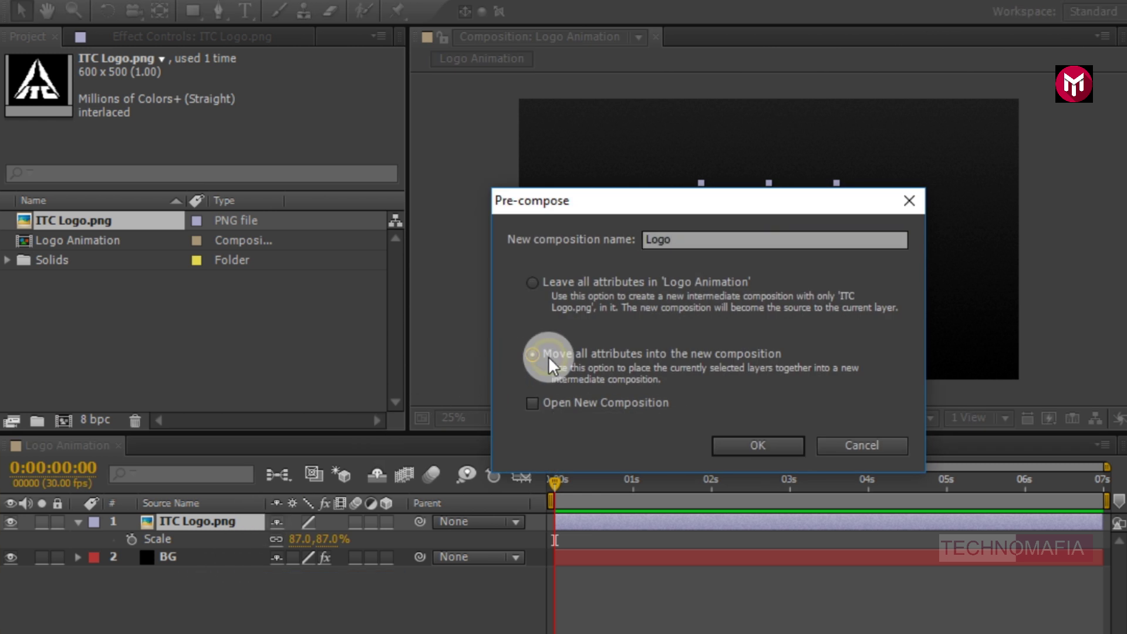
pyautogui.click(728, 443)
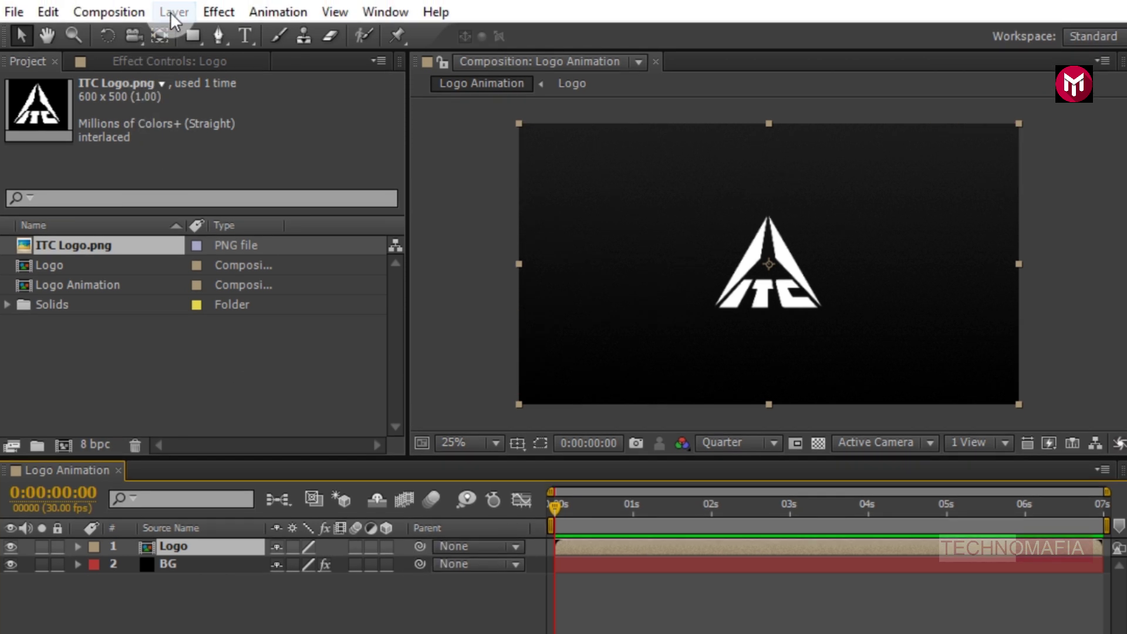
# - Auto-trace the Logo layer with default settings and show the mask outlines
pyautogui.click(173, 13)
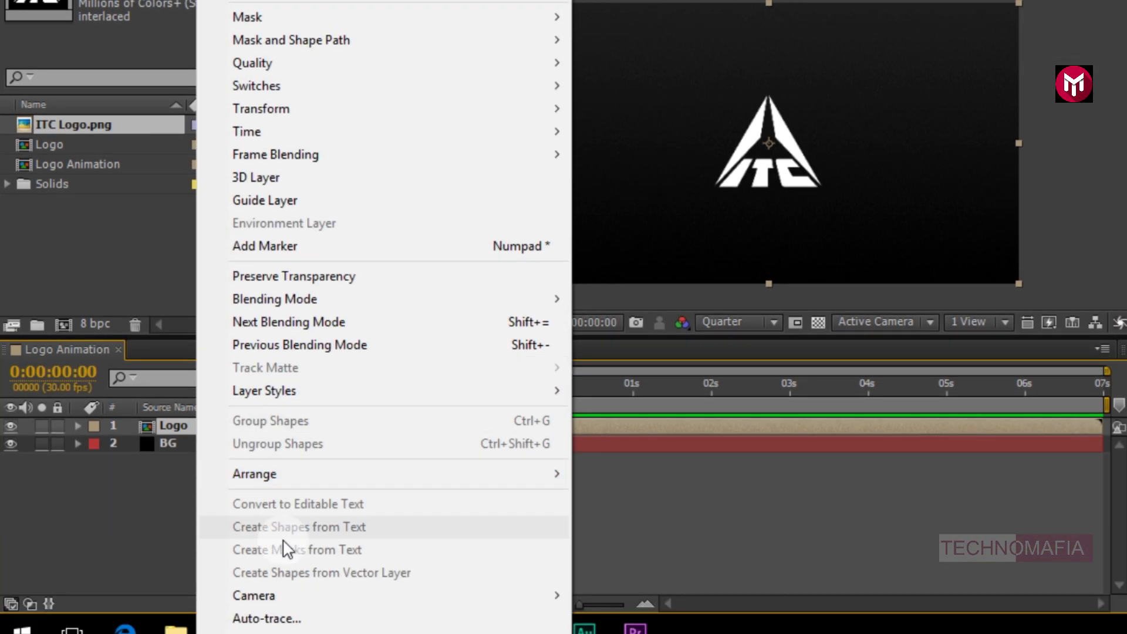
pyautogui.click(289, 619)
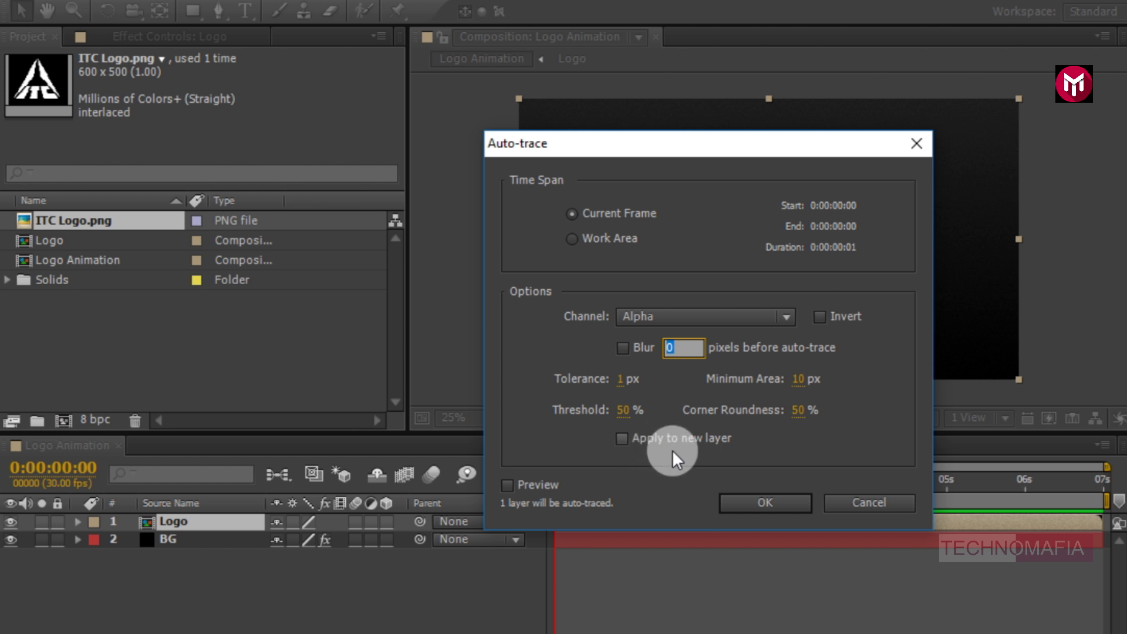
pyautogui.click(738, 499)
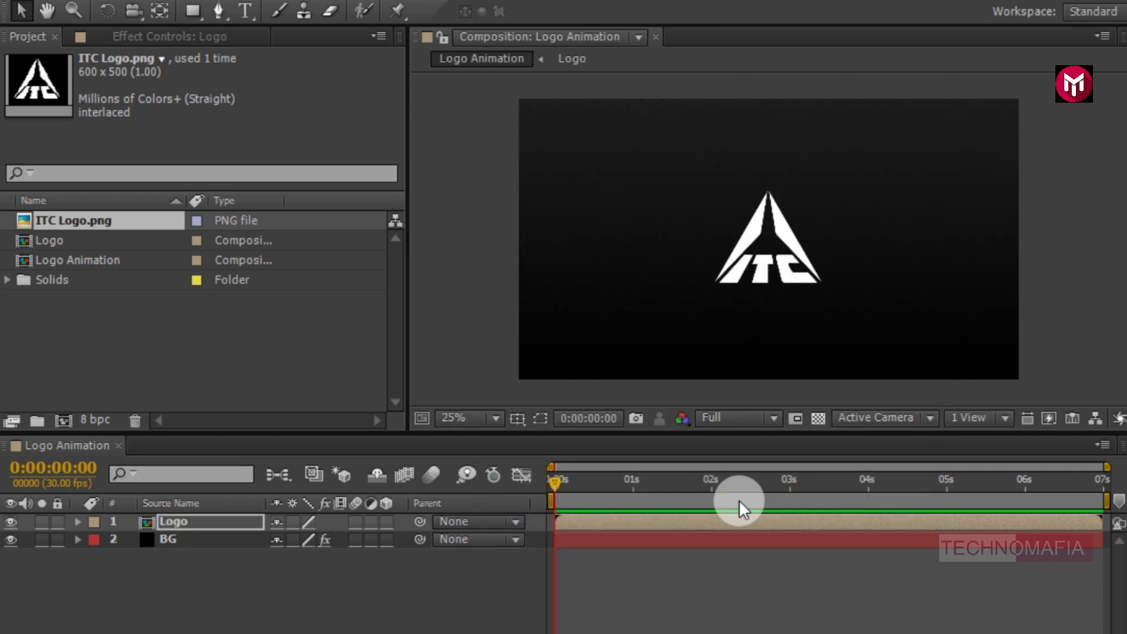
pyautogui.click(542, 420)
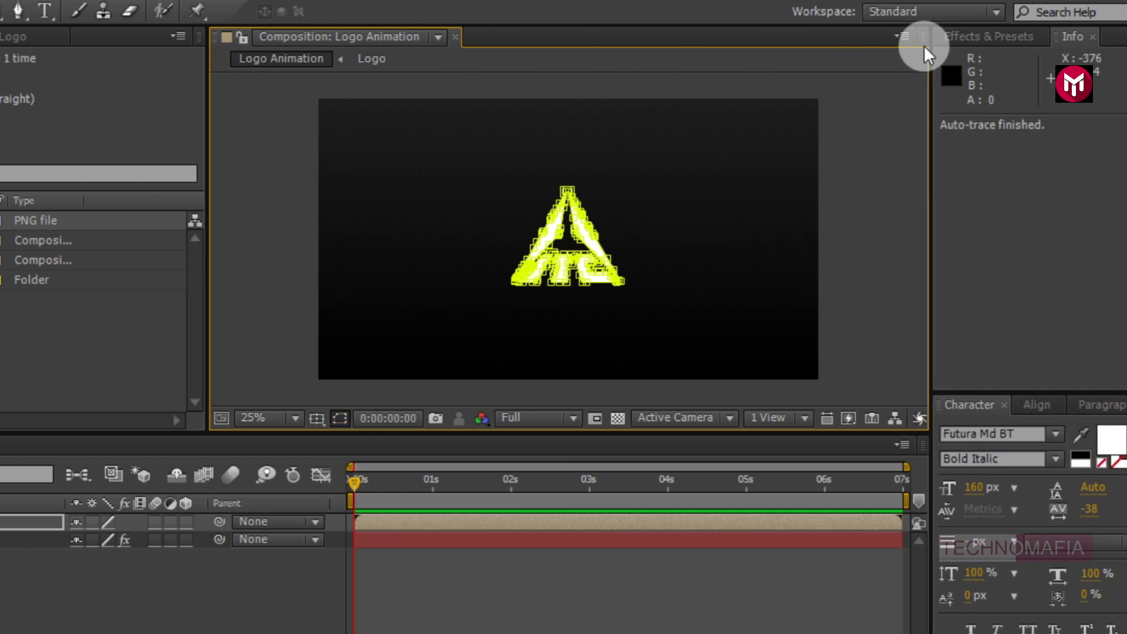
# - Apply a black Fill effect to the Logo layer and hide the mask outlines
pyautogui.click(904, 35)
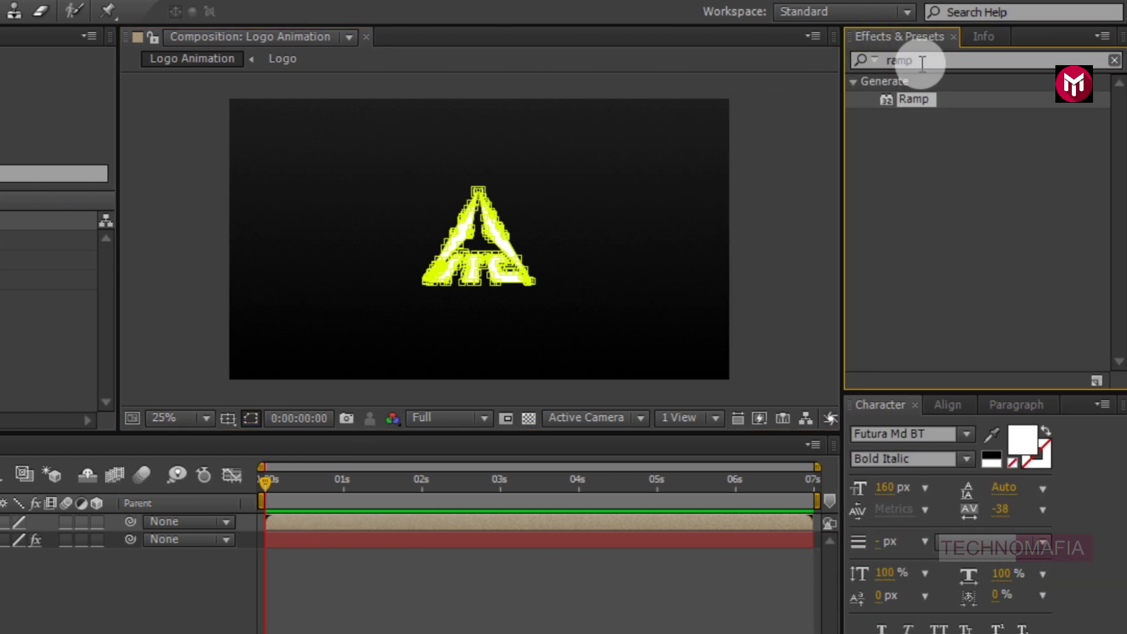
pyautogui.click(869, 62)
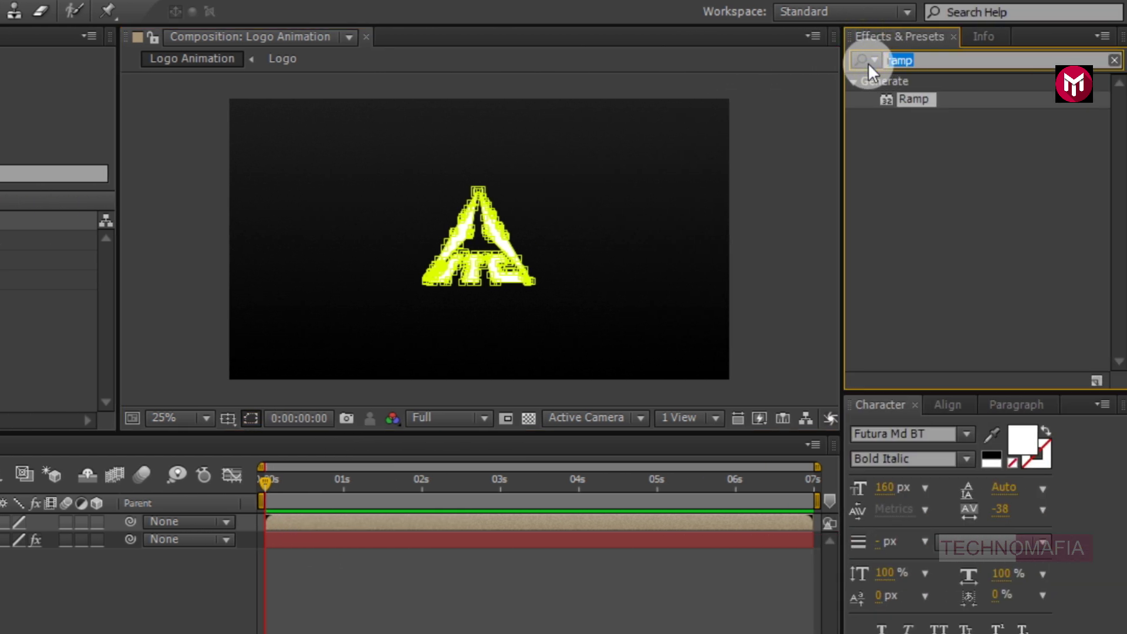
pyautogui.click(869, 62)
pyautogui.write('fill')
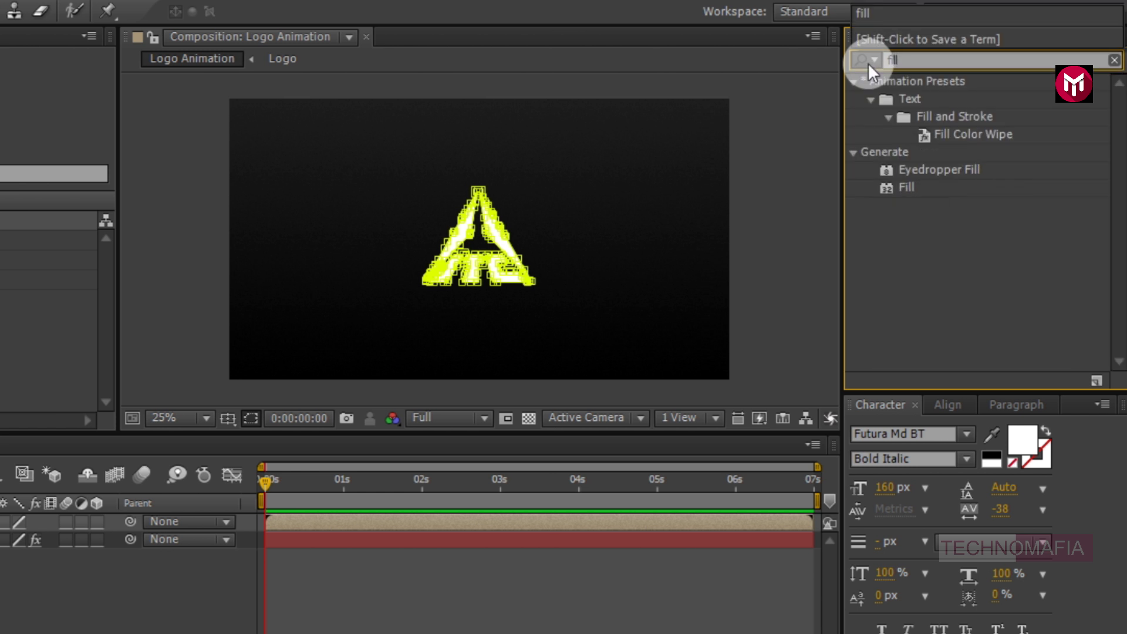
pyautogui.doubleClick(905, 187)
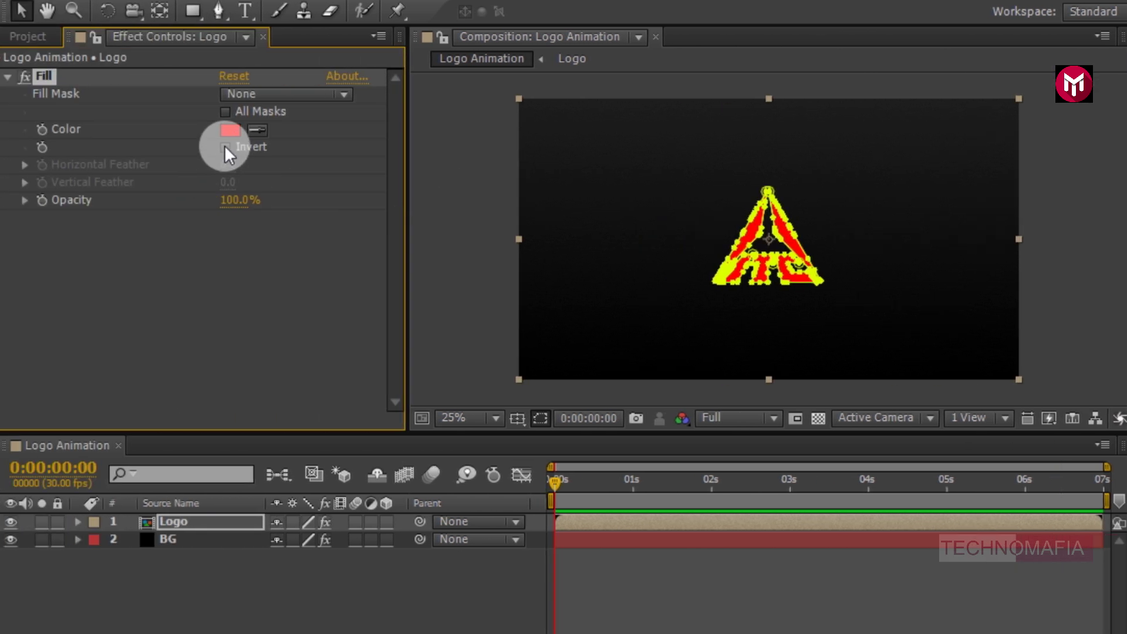
pyautogui.click(230, 131)
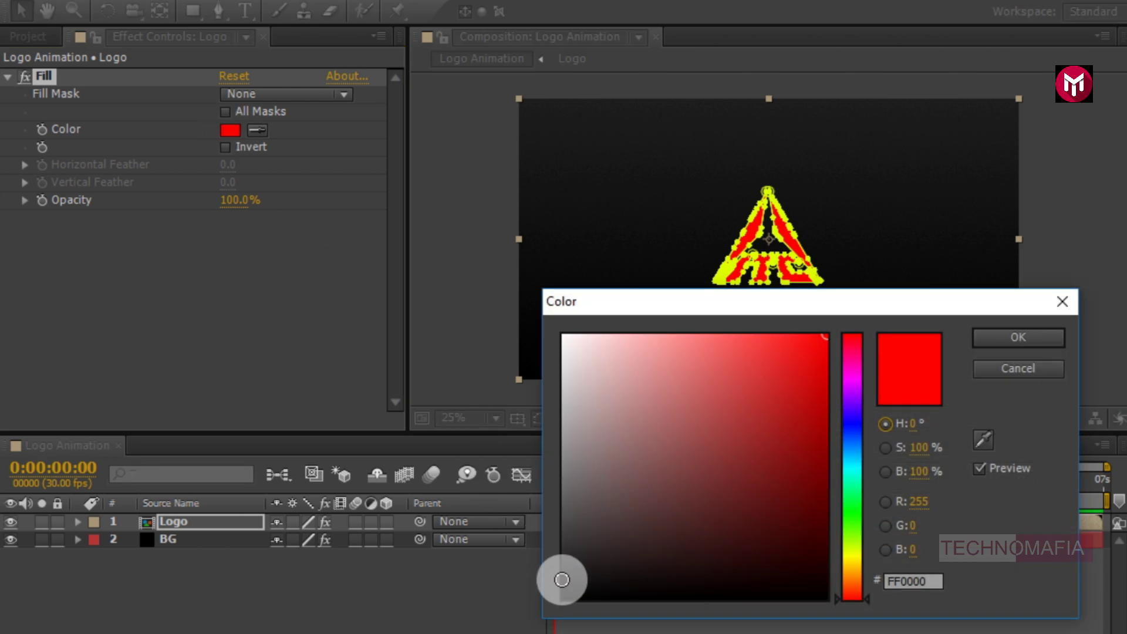
pyautogui.click(564, 598)
pyautogui.click(1021, 332)
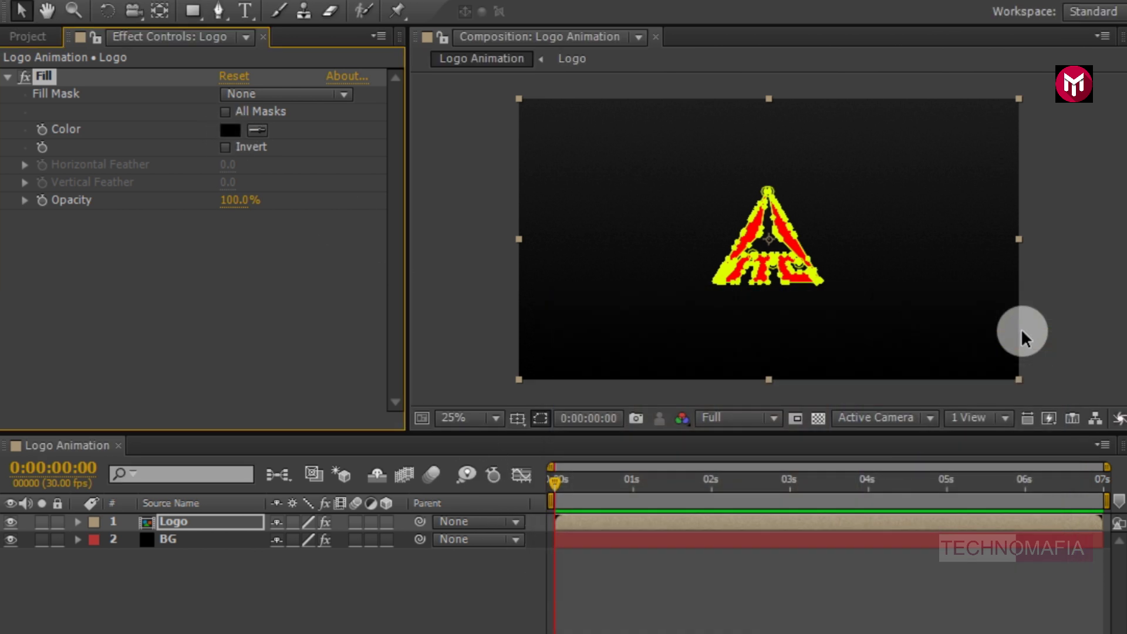
pyautogui.click(541, 418)
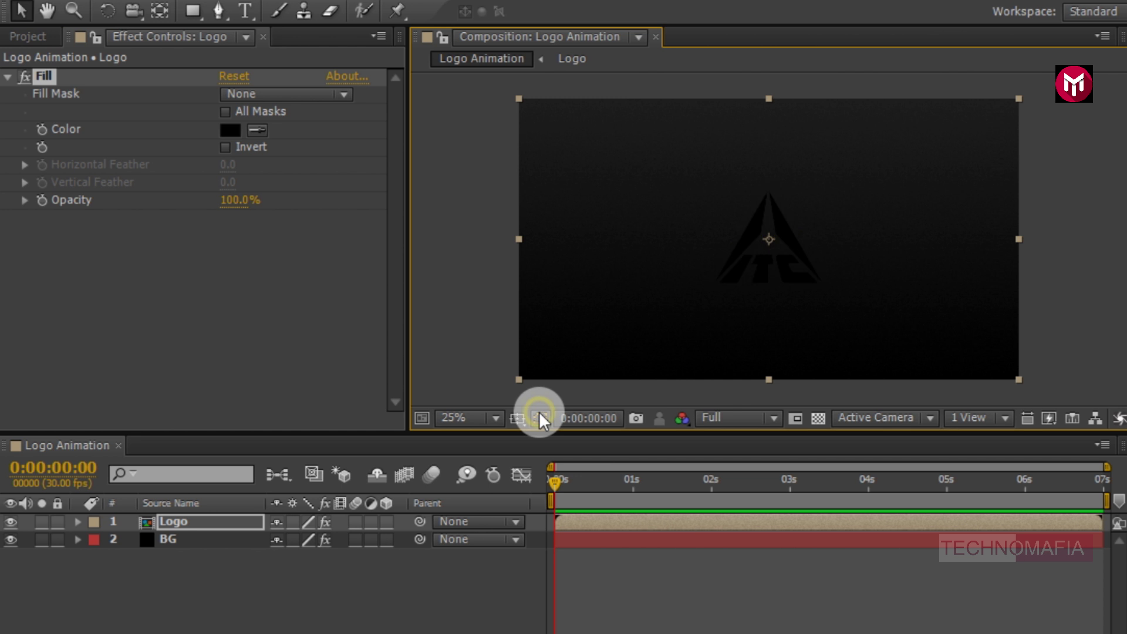
# - Add the Video Copilot Saber effect to the Logo layer
pyautogui.click(195, 532)
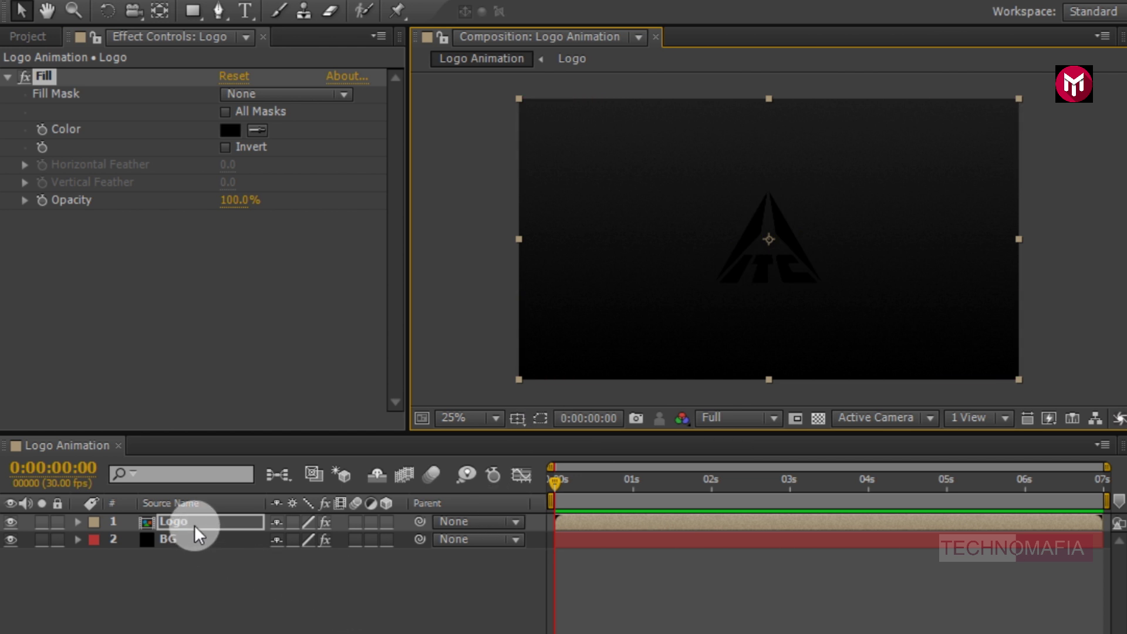
pyautogui.click(194, 524)
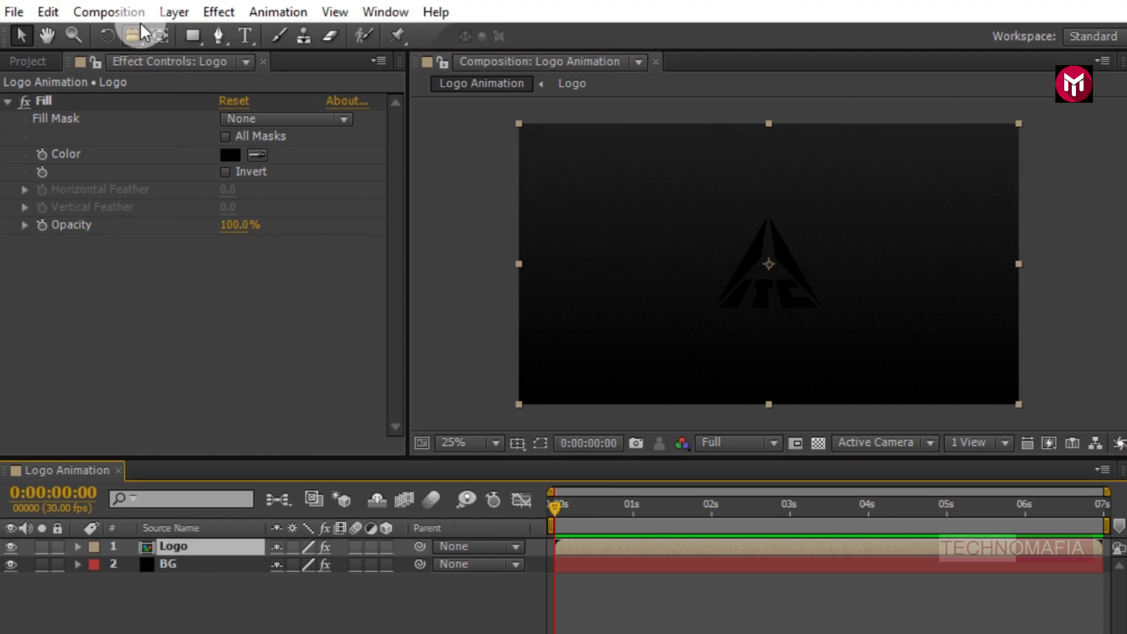
pyautogui.click(218, 12)
pyautogui.moveTo(460, 613)
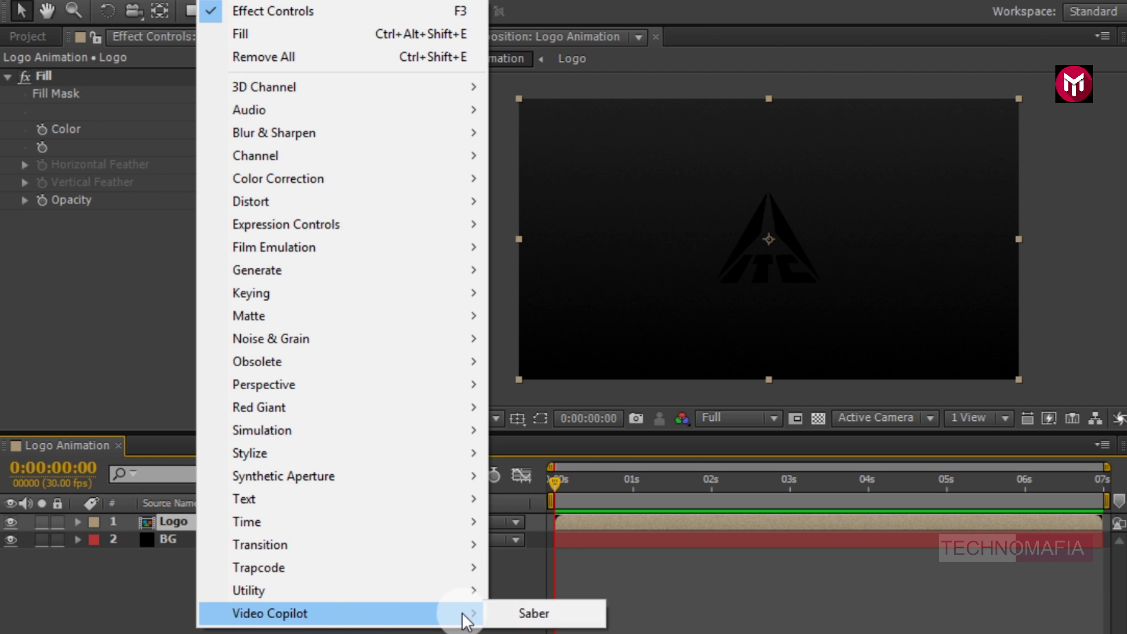
pyautogui.click(533, 614)
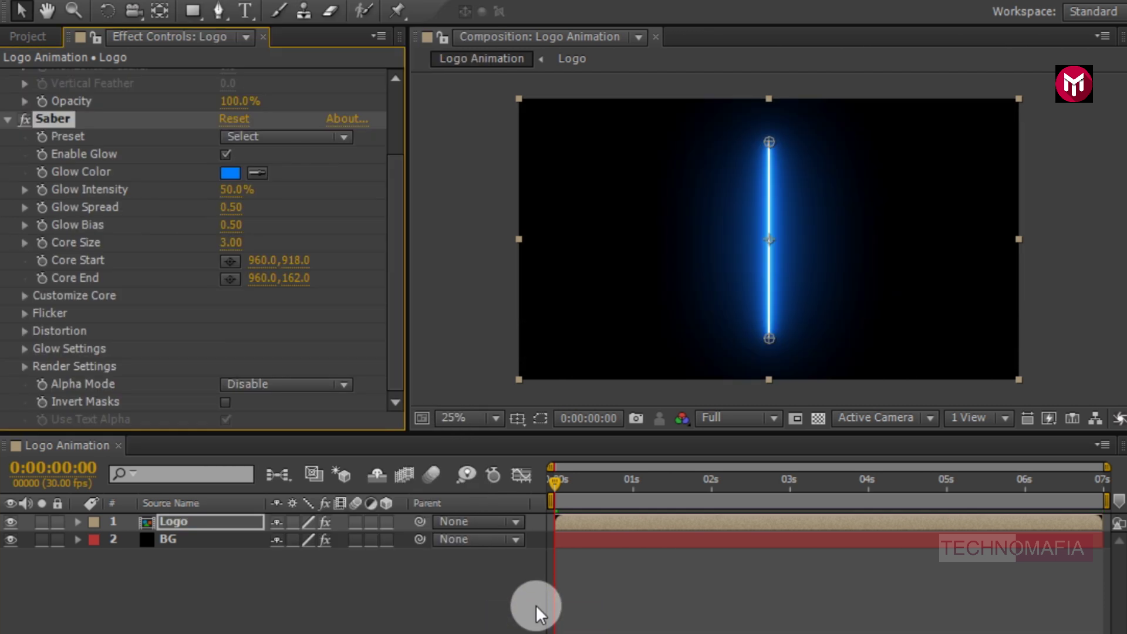
pyautogui.click(282, 136)
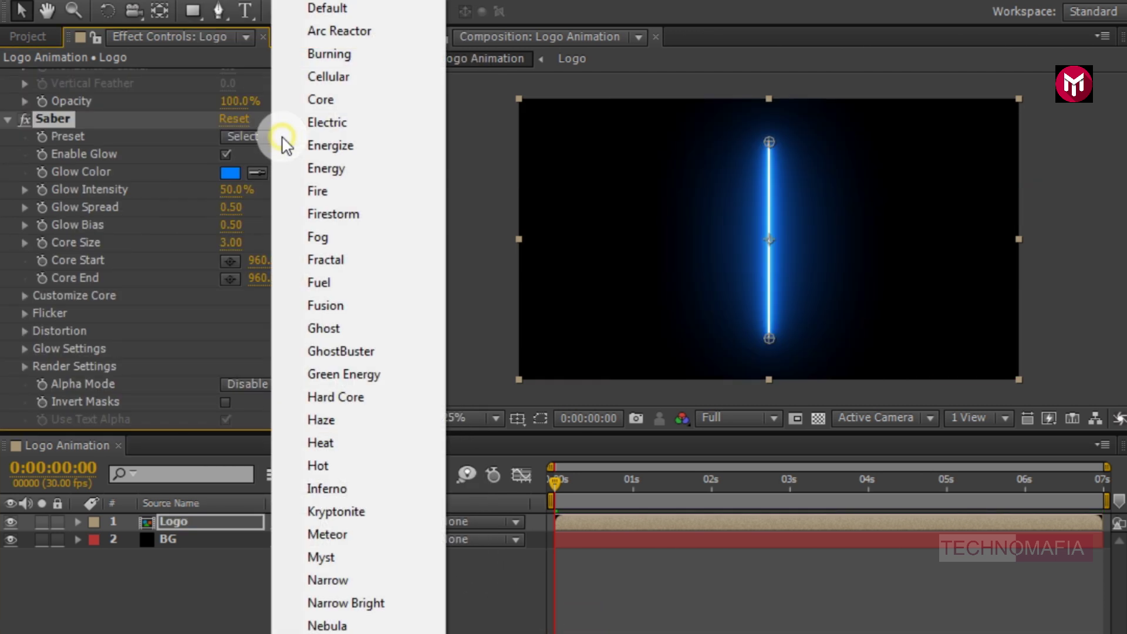
# - Apply the Saber Portal preset and set its Glow Color to magenta D54EF7
pyautogui.click(370, 622)
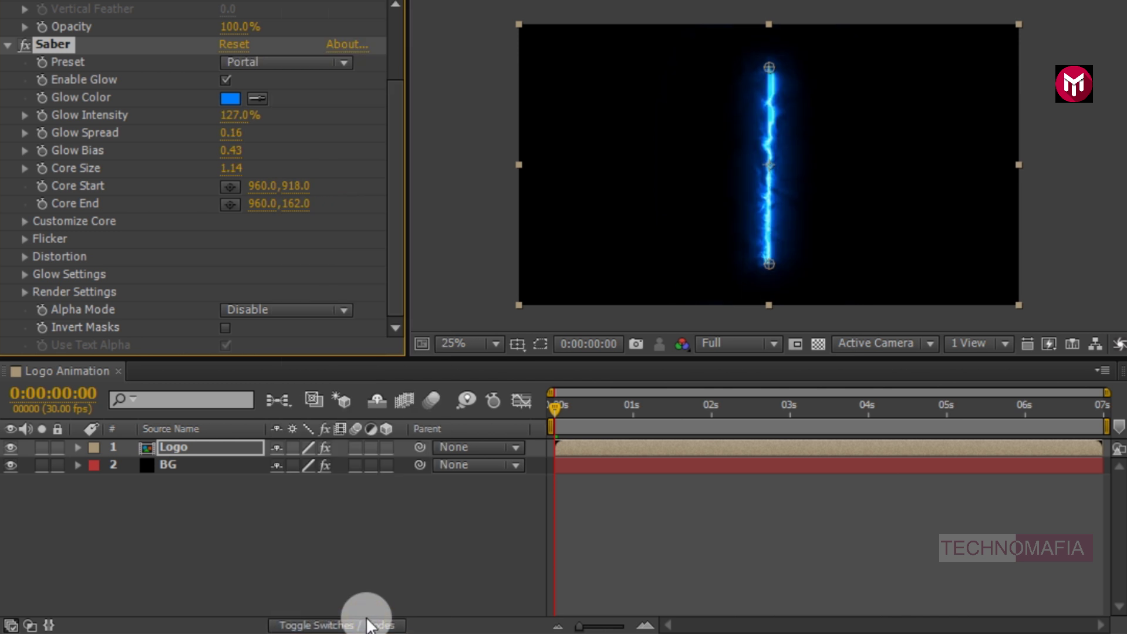
pyautogui.click(230, 175)
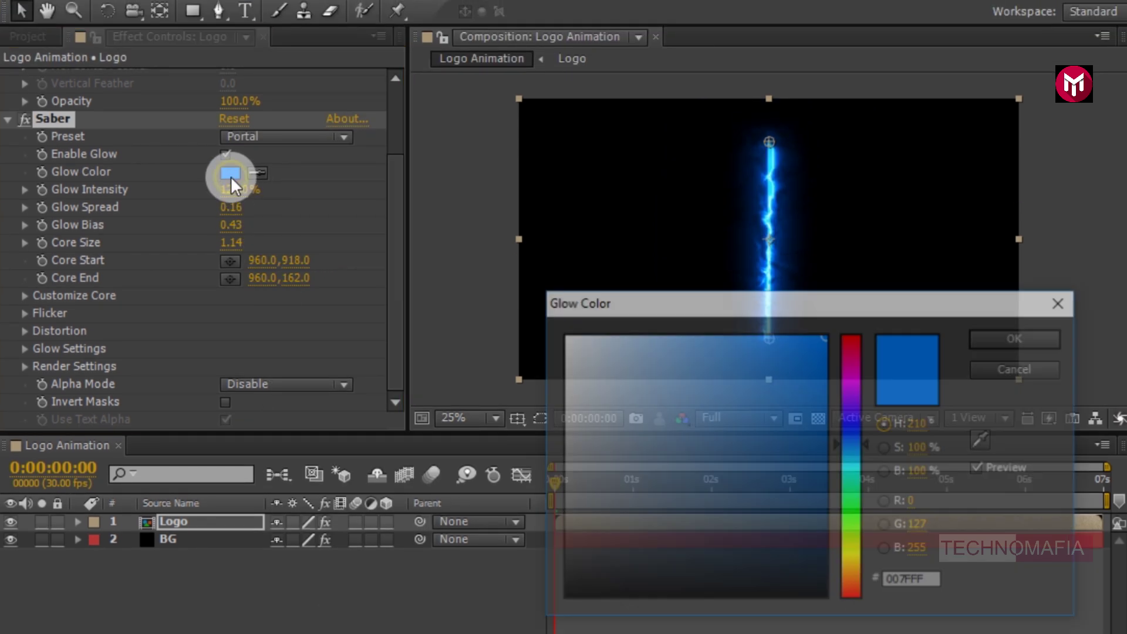
pyautogui.click(850, 386)
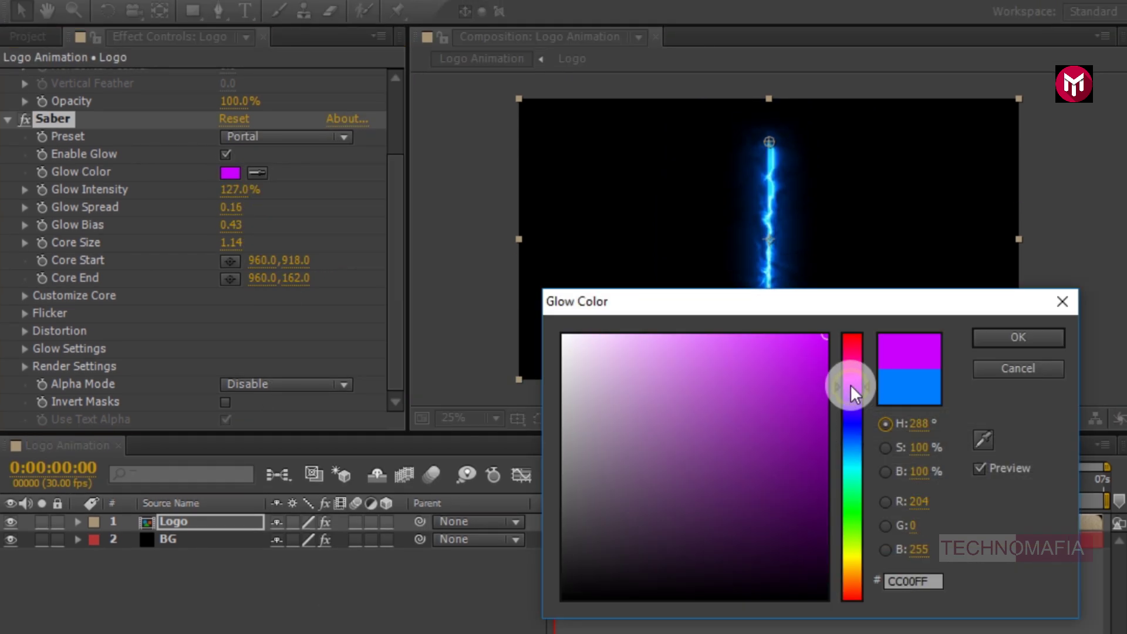
pyautogui.click(743, 341)
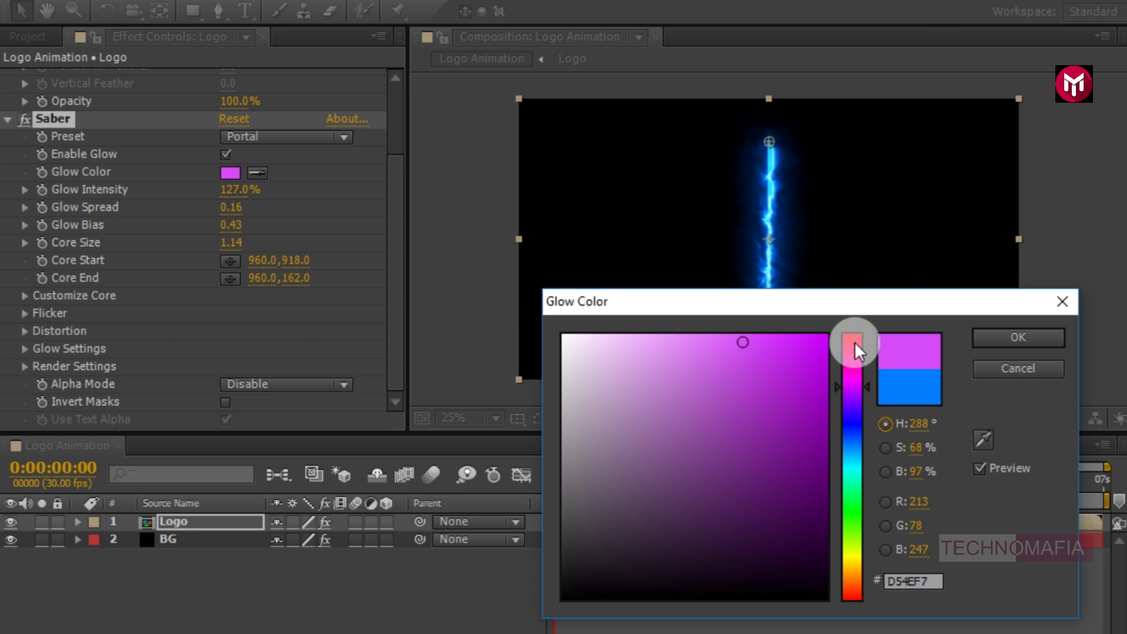
pyautogui.click(1008, 333)
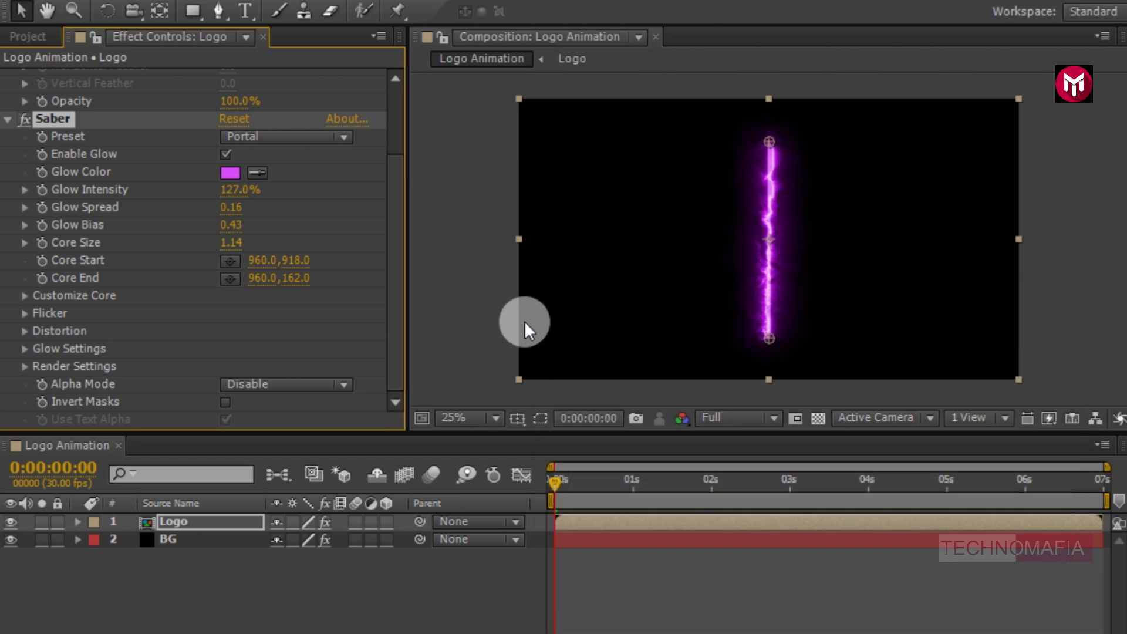
# - Set Saber's Core Type to Layer Masks under Customize Core
pyautogui.click(25, 296)
pyautogui.click(245, 209)
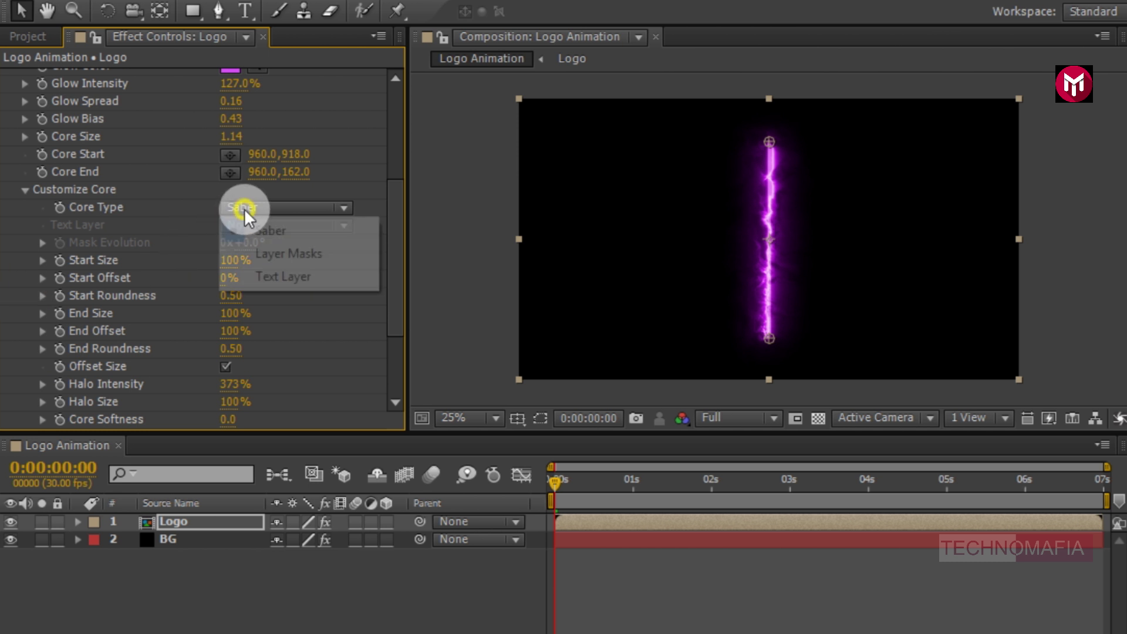
pyautogui.click(256, 249)
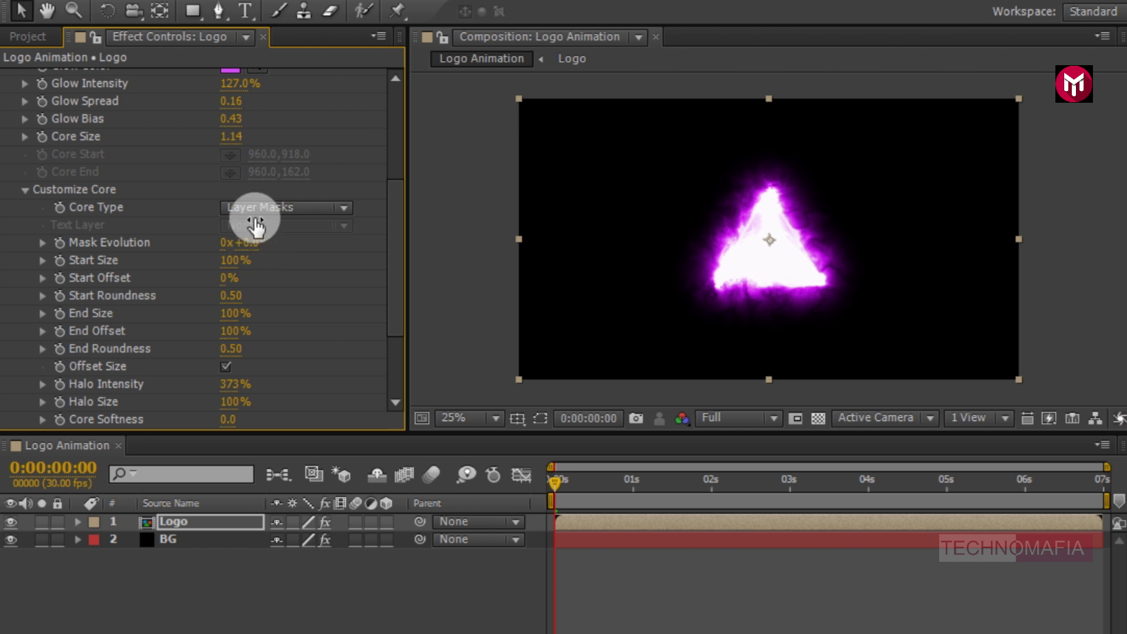
# - Set Glow Intensity to 175%, Glow Bias to 0.30 and Core Size to 0.30
pyautogui.click(230, 86)
pyautogui.write('175')
pyautogui.press('Return')
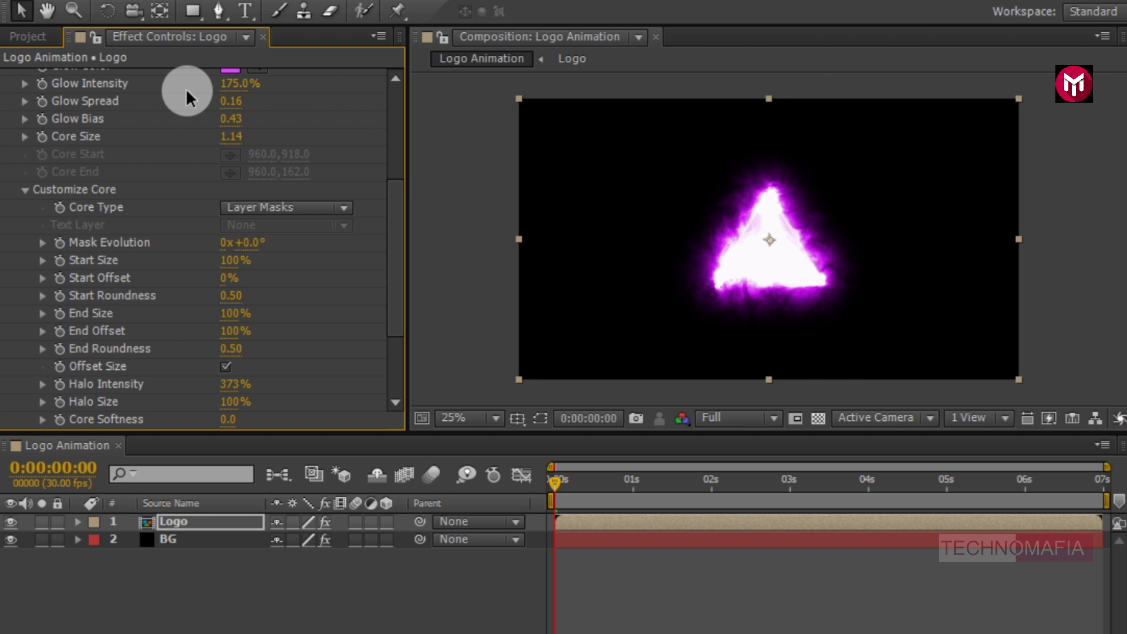
pyautogui.click(226, 119)
pyautogui.write('0.')
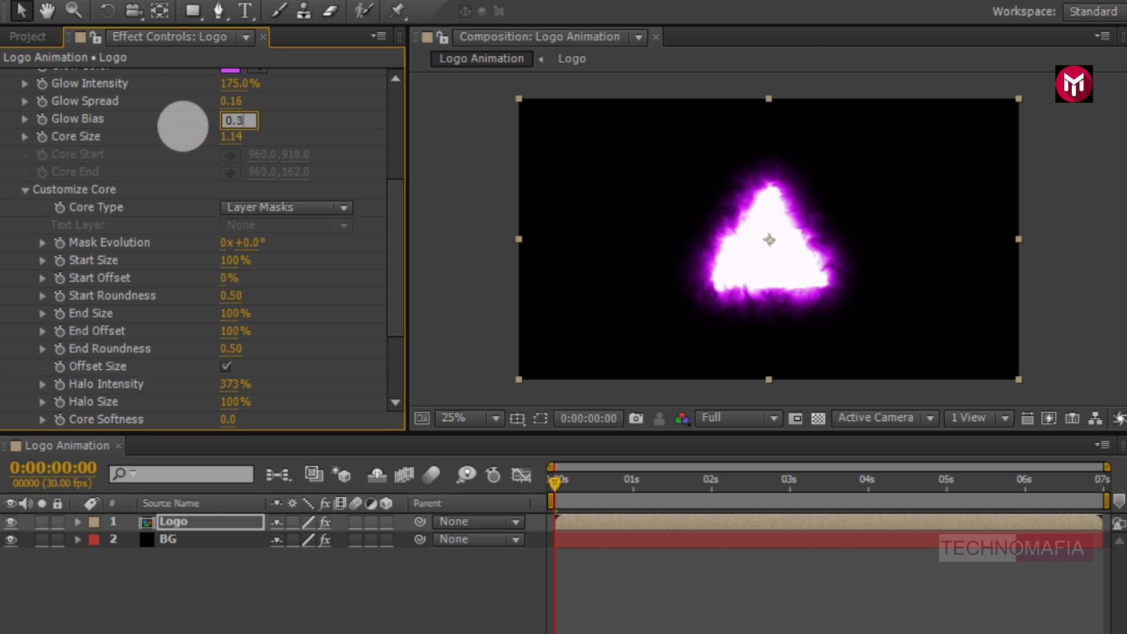
pyautogui.write('30')
pyautogui.press('Return')
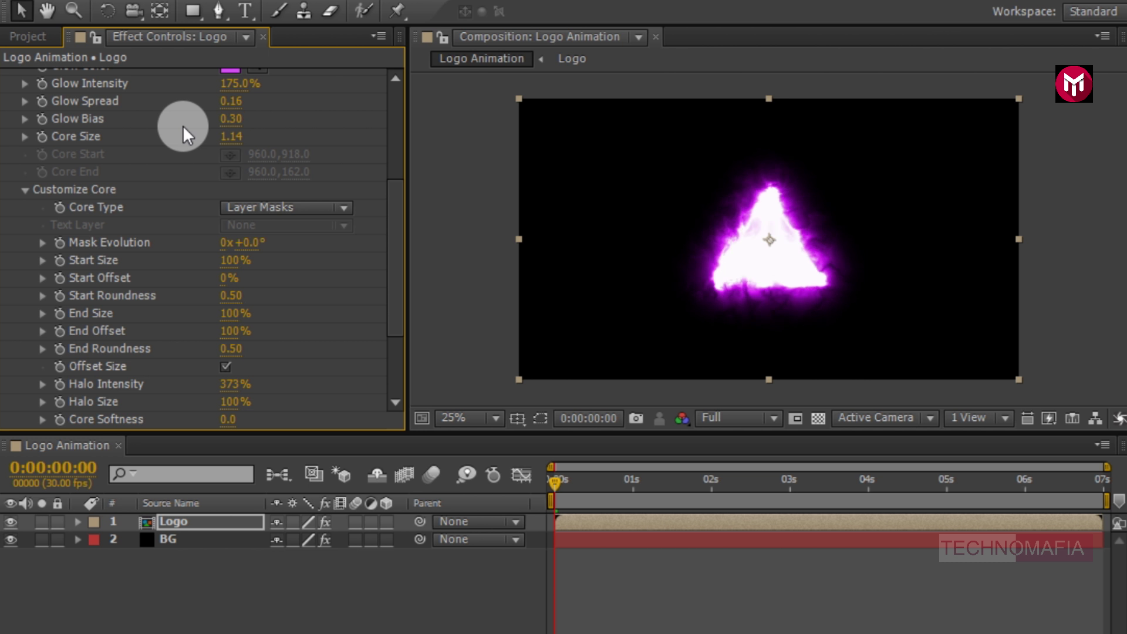
pyautogui.click(232, 136)
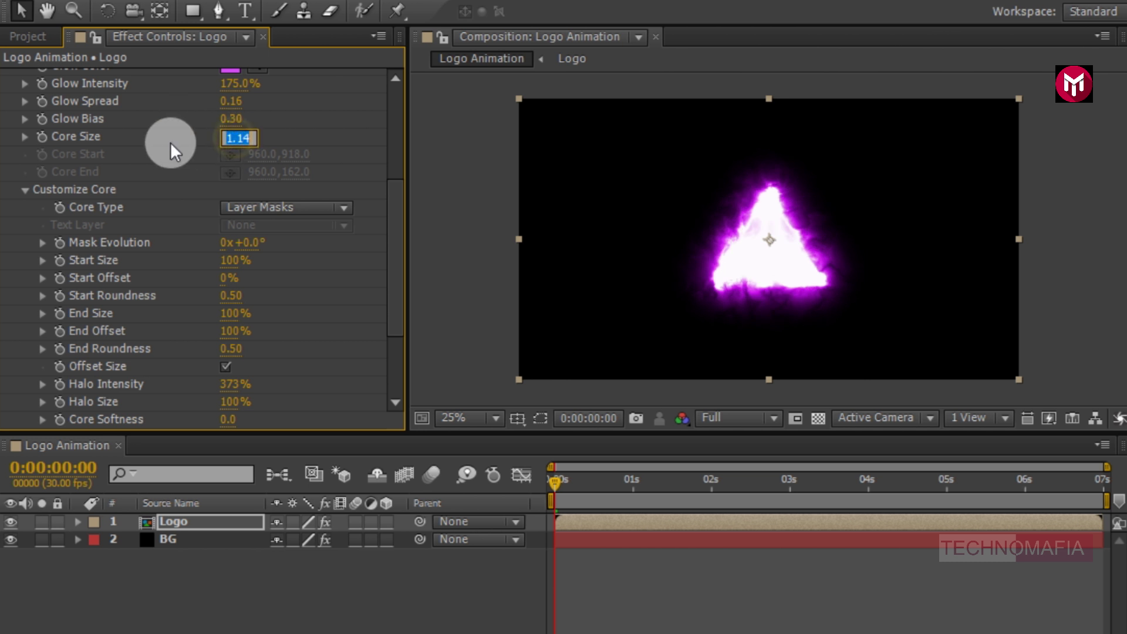
pyautogui.write('0.30')
pyautogui.press('Return')
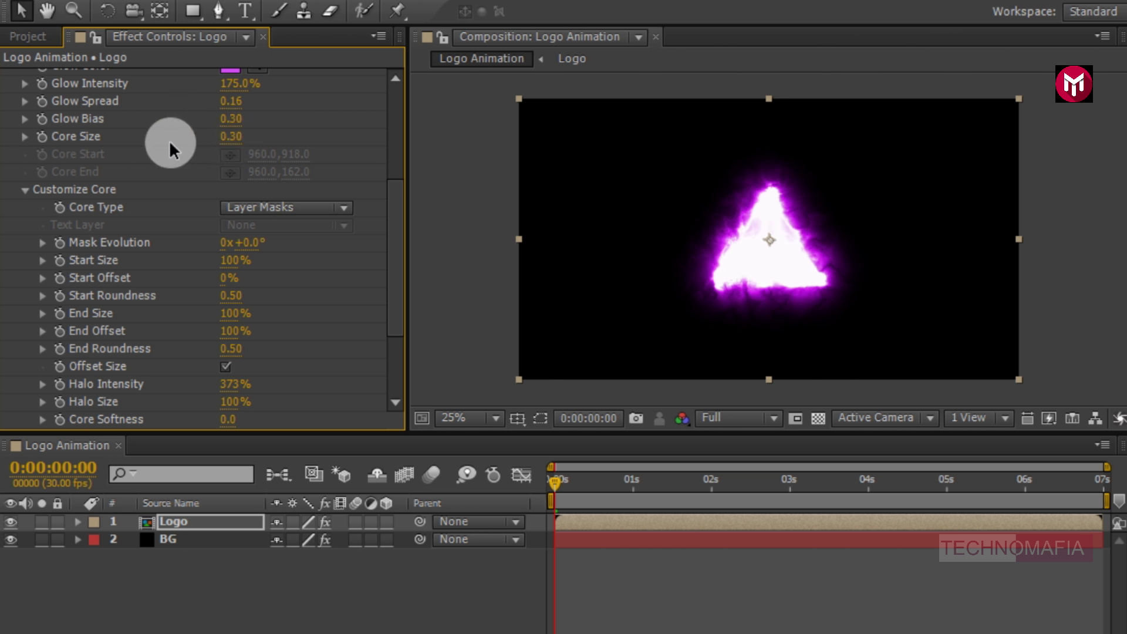
# - At frame 10, keyframe Mask Evolution at -50 degrees
pyautogui.click(584, 481)
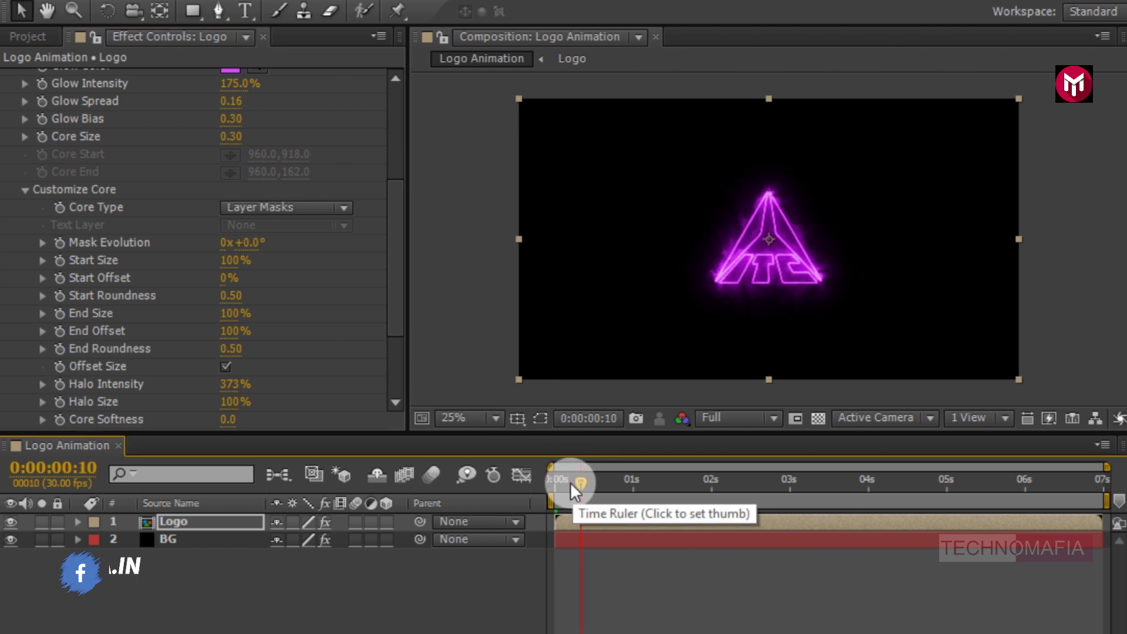
pyautogui.click(62, 242)
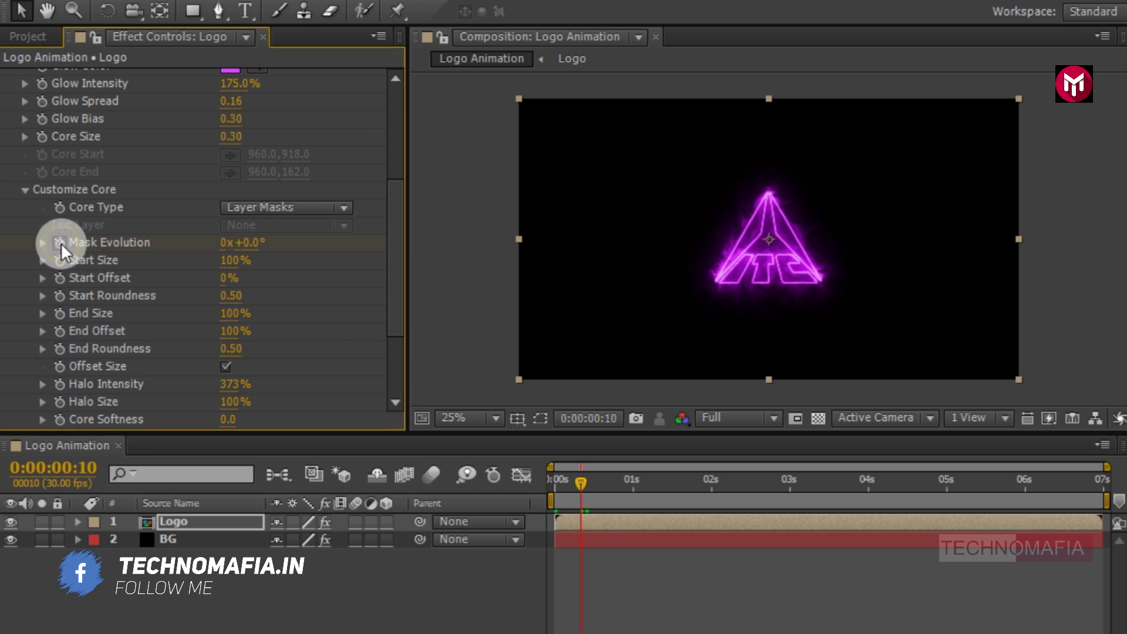
pyautogui.click(250, 243)
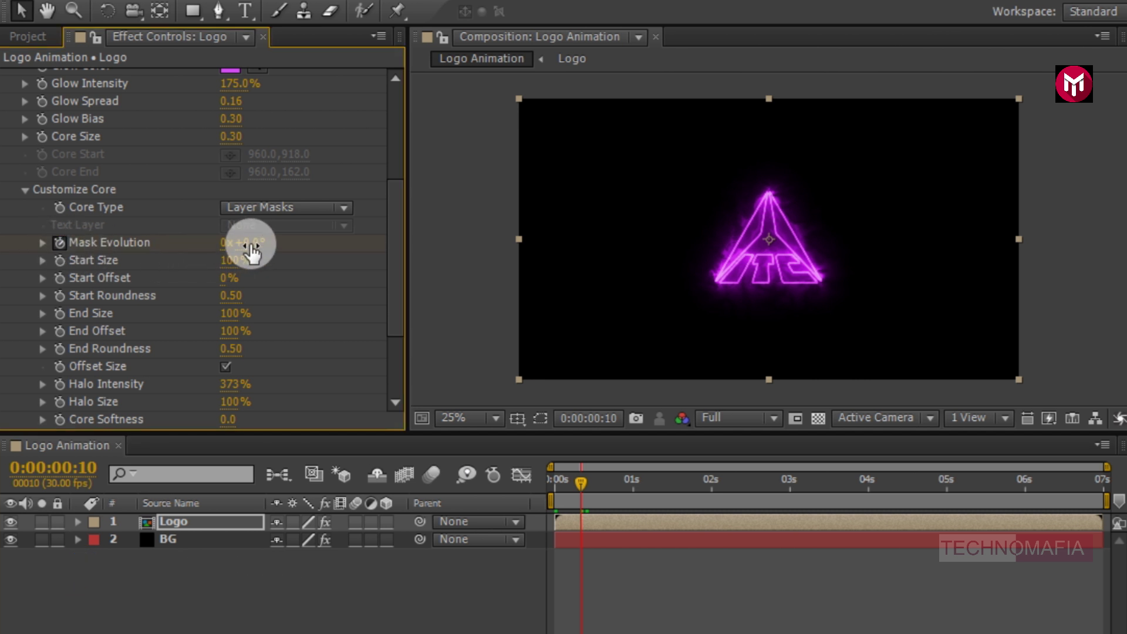
pyautogui.write('-50')
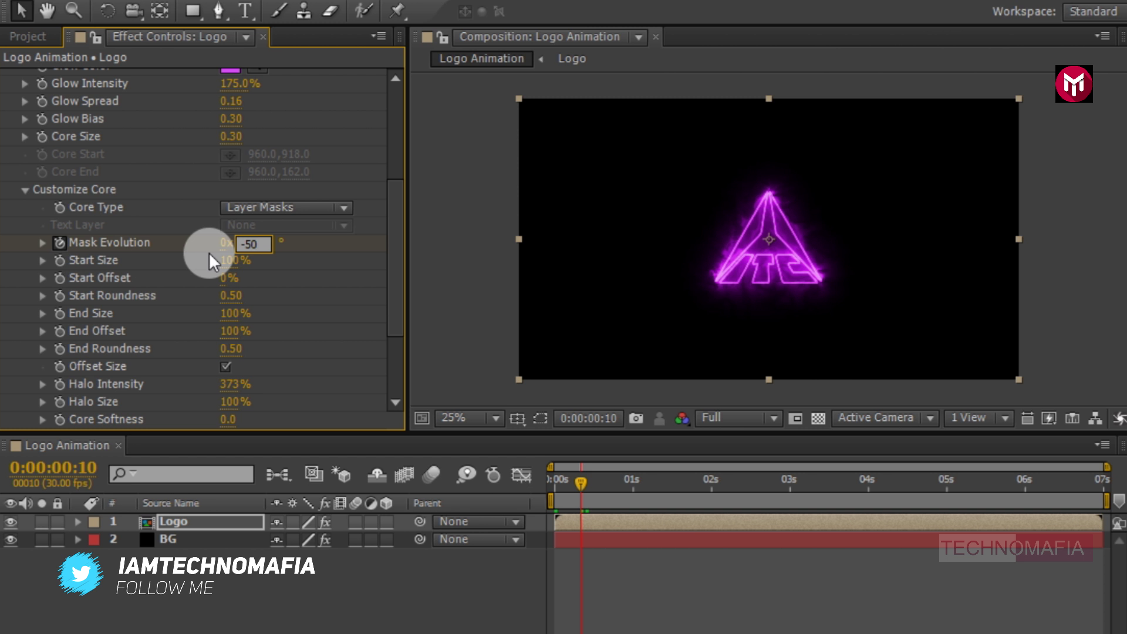
pyautogui.press('Return')
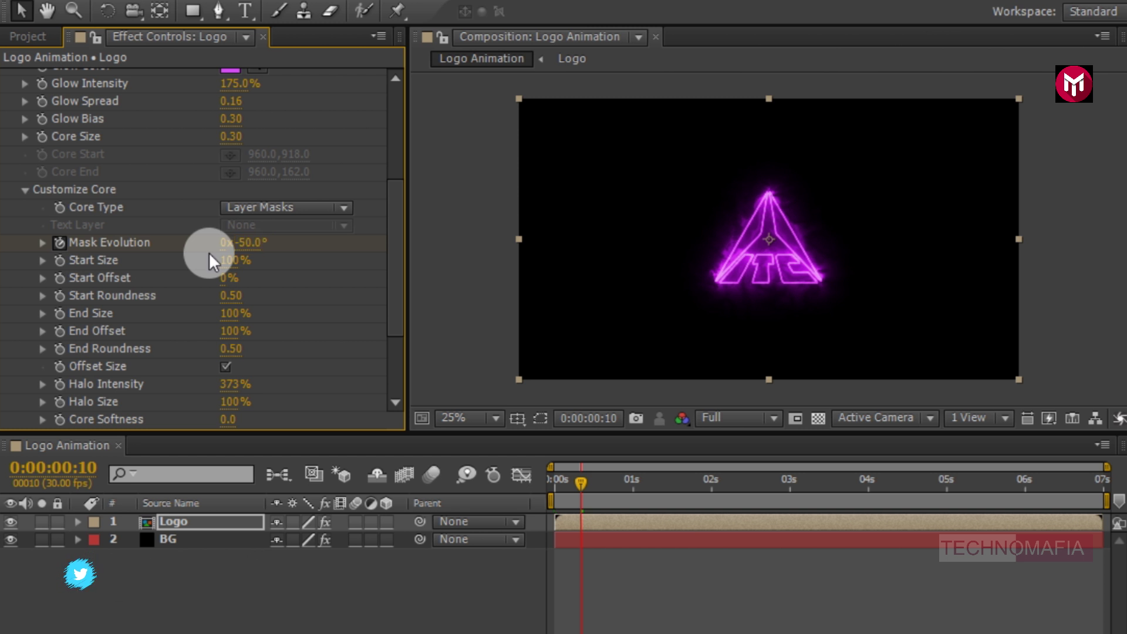
# - At 0:00:05:20, set Mask Evolution to -3x+0.0°
pyautogui.click(989, 479)
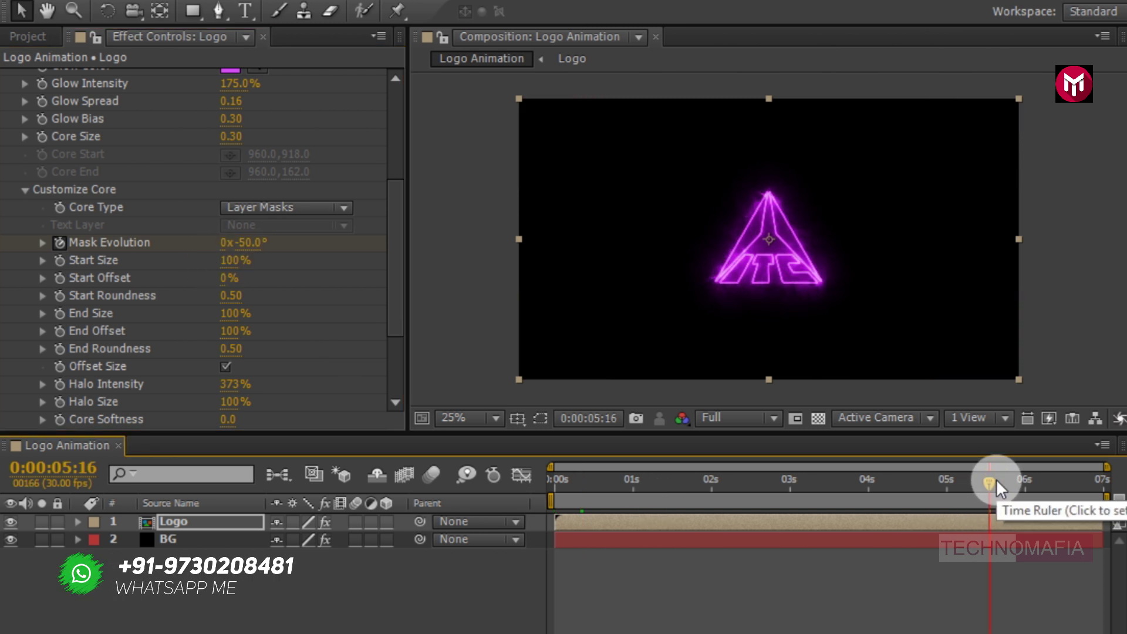
pyautogui.click(996, 480)
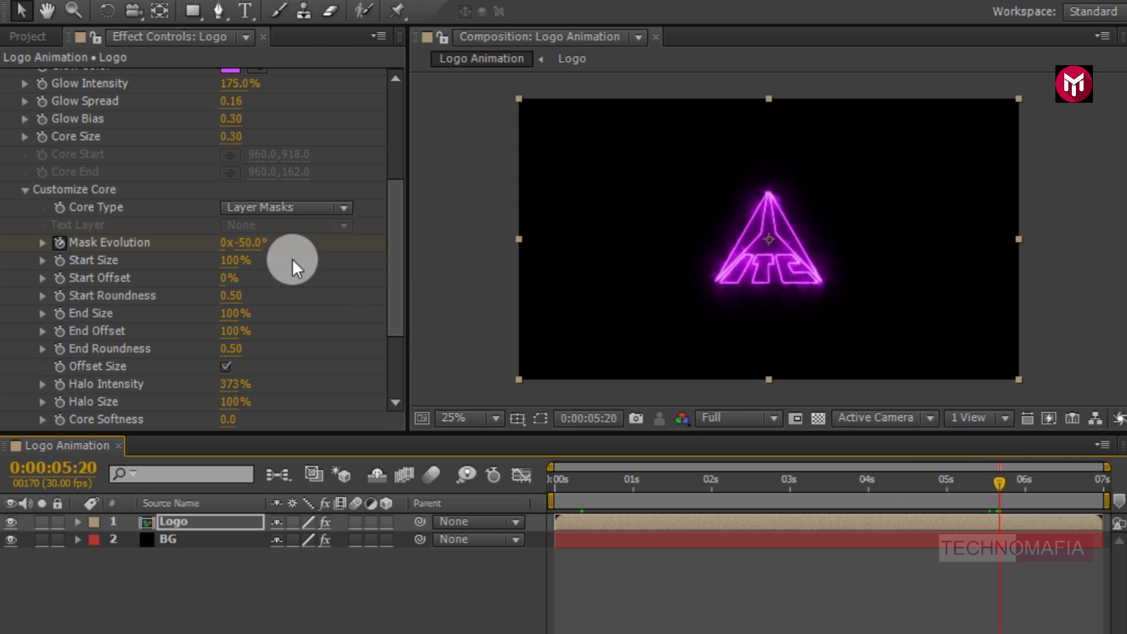
pyautogui.click(233, 243)
pyautogui.write('0')
pyautogui.press('Return')
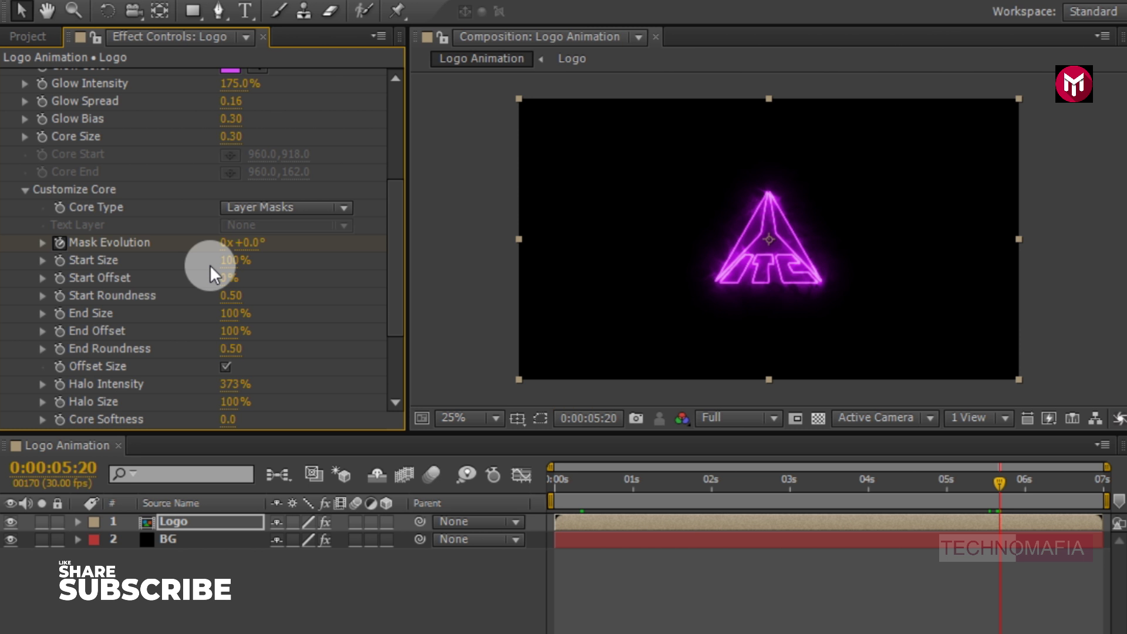
pyautogui.click(222, 243)
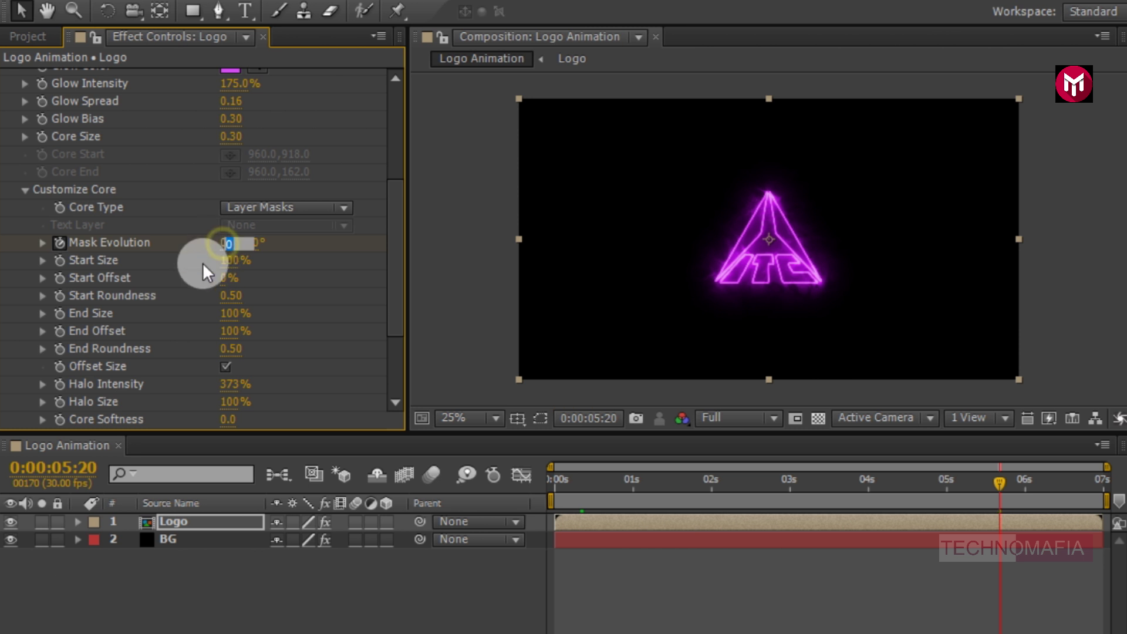
pyautogui.write('-3')
pyautogui.press('Return')
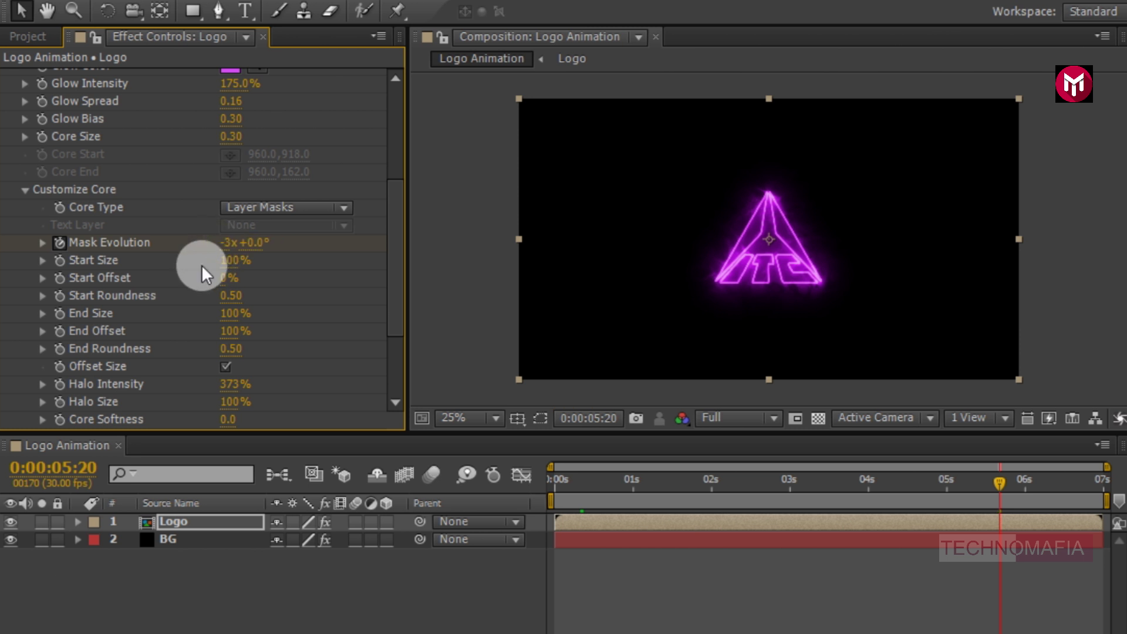
# - Keyframe Saber's Start Size at 0% on frame 10
pyautogui.click(579, 478)
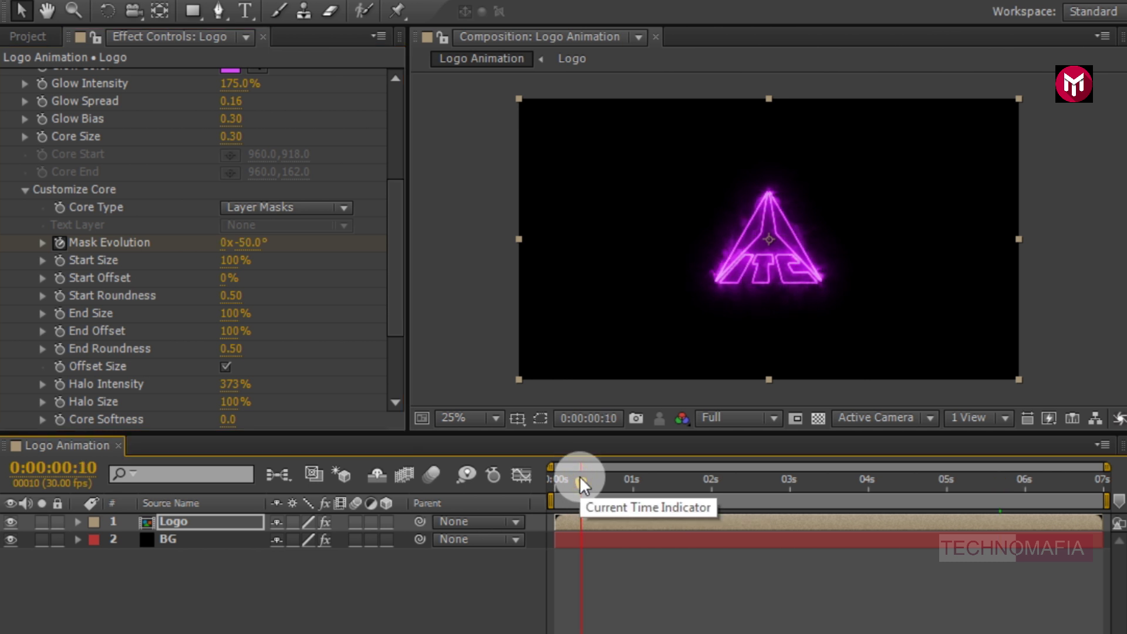
pyautogui.click(62, 263)
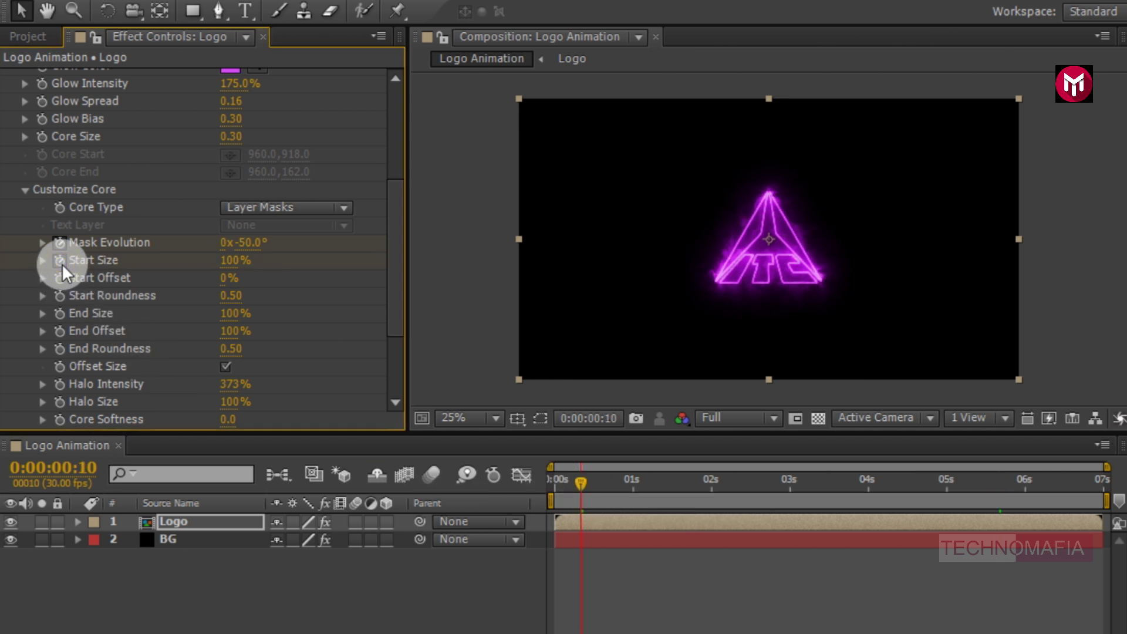
pyautogui.click(226, 266)
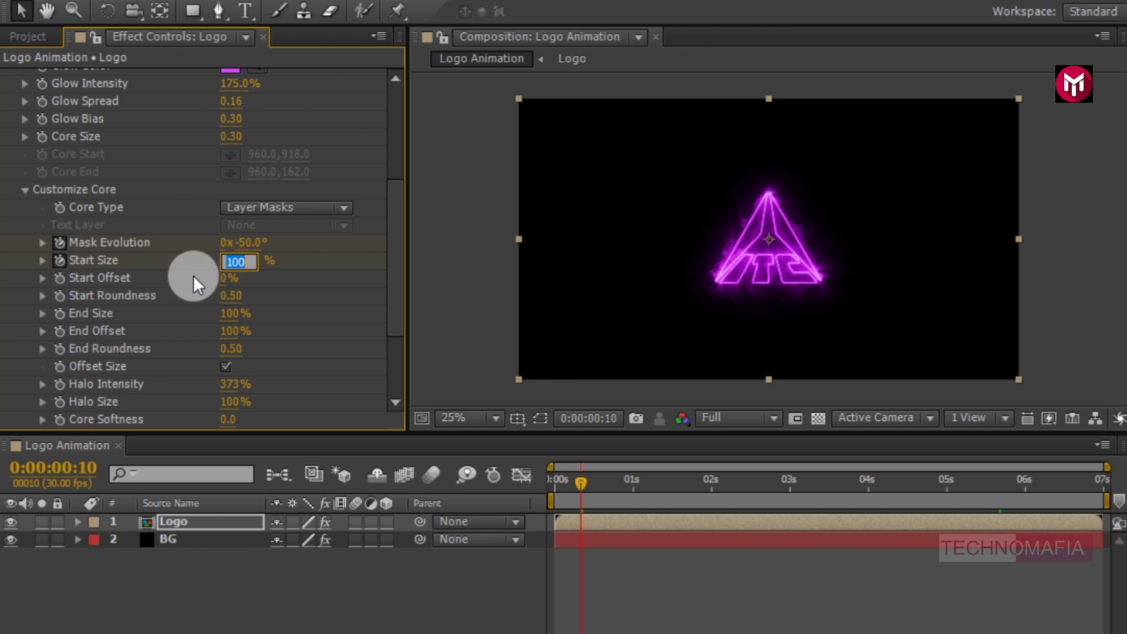
pyautogui.write('0')
pyautogui.press('Return')
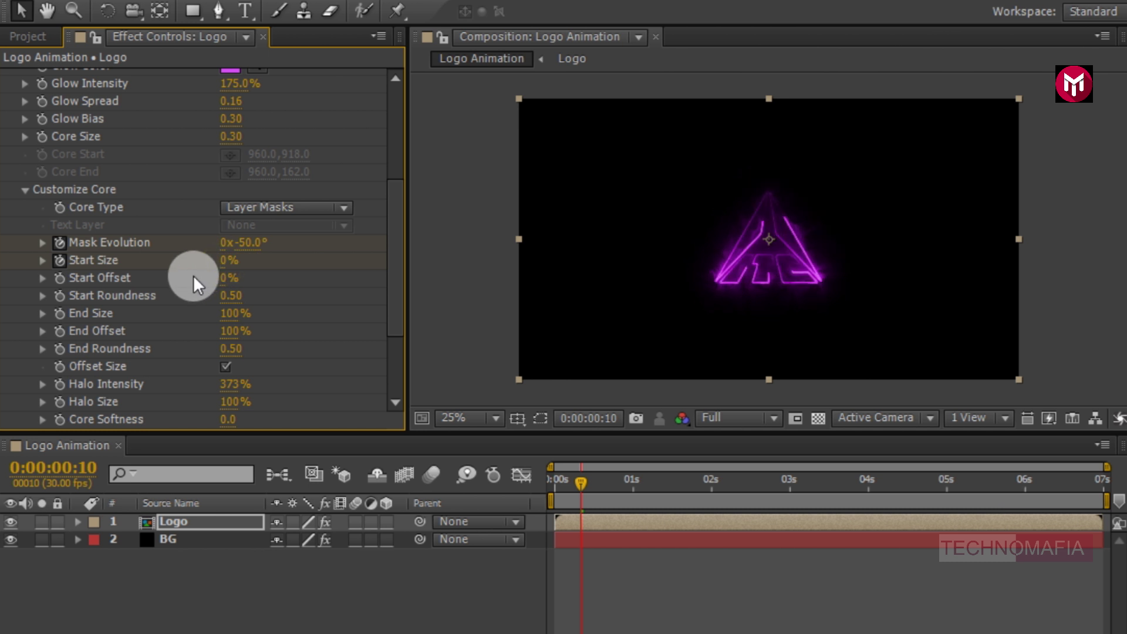
# - Set Start Size to 200% at frame 20, then return to frame 10
pyautogui.moveTo(611, 478); pyautogui.dragTo(608, 484)
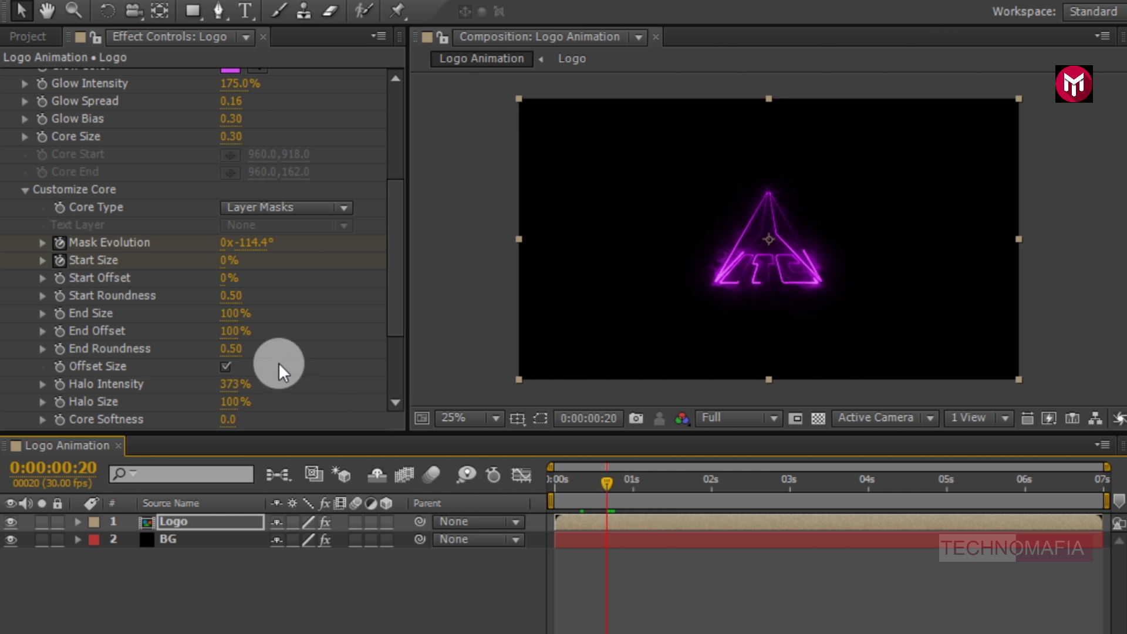
pyautogui.click(228, 261)
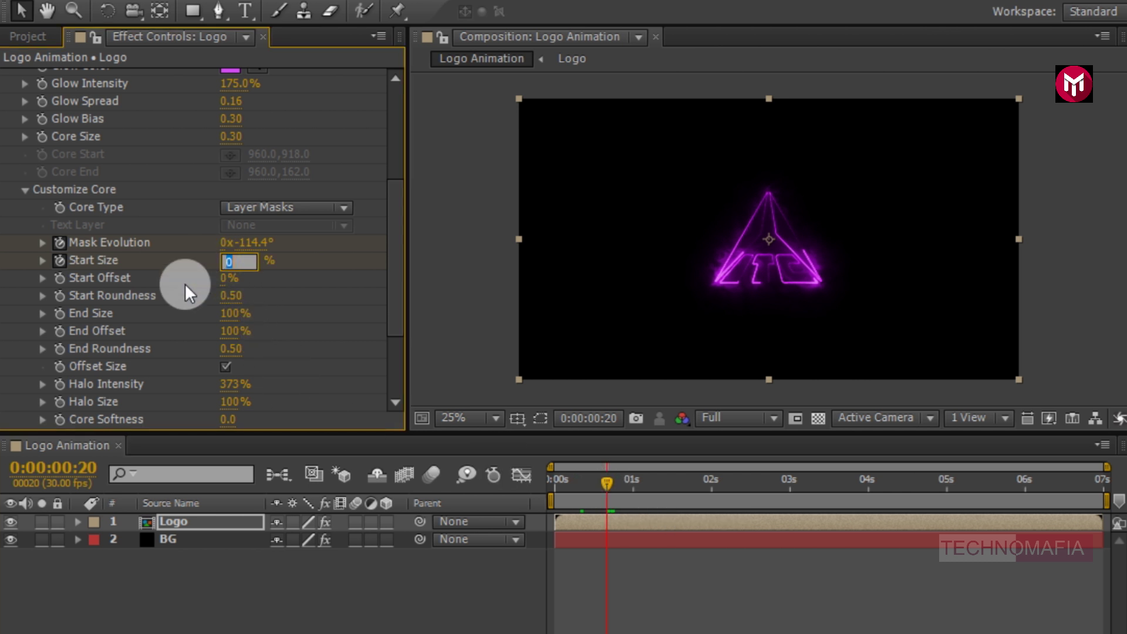
pyautogui.write('200')
pyautogui.press('Return')
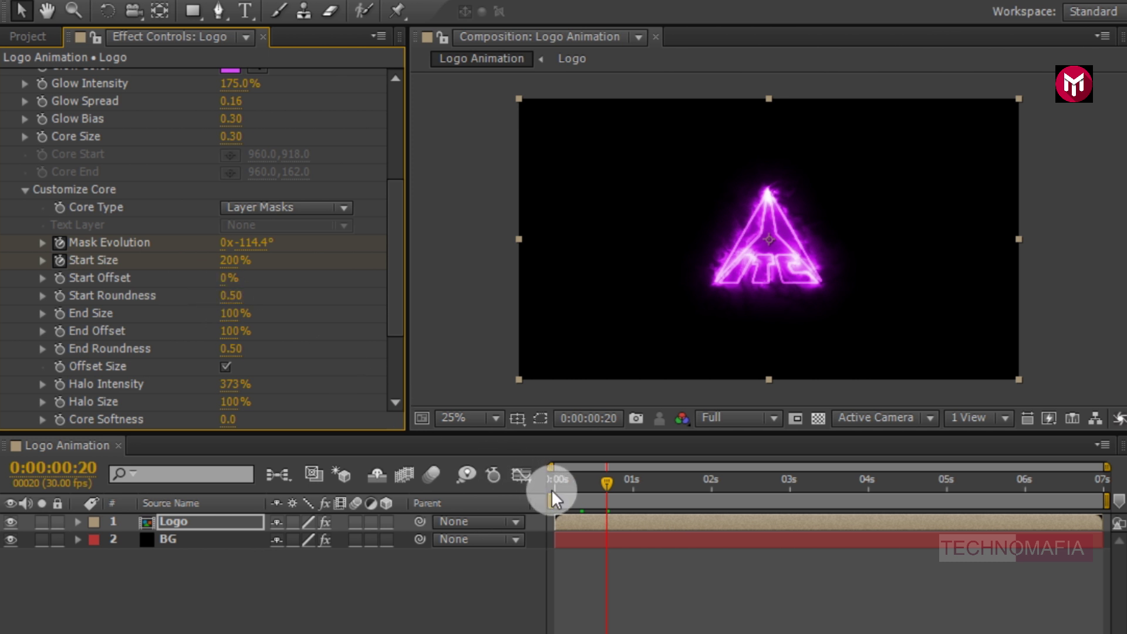
pyautogui.click(583, 474)
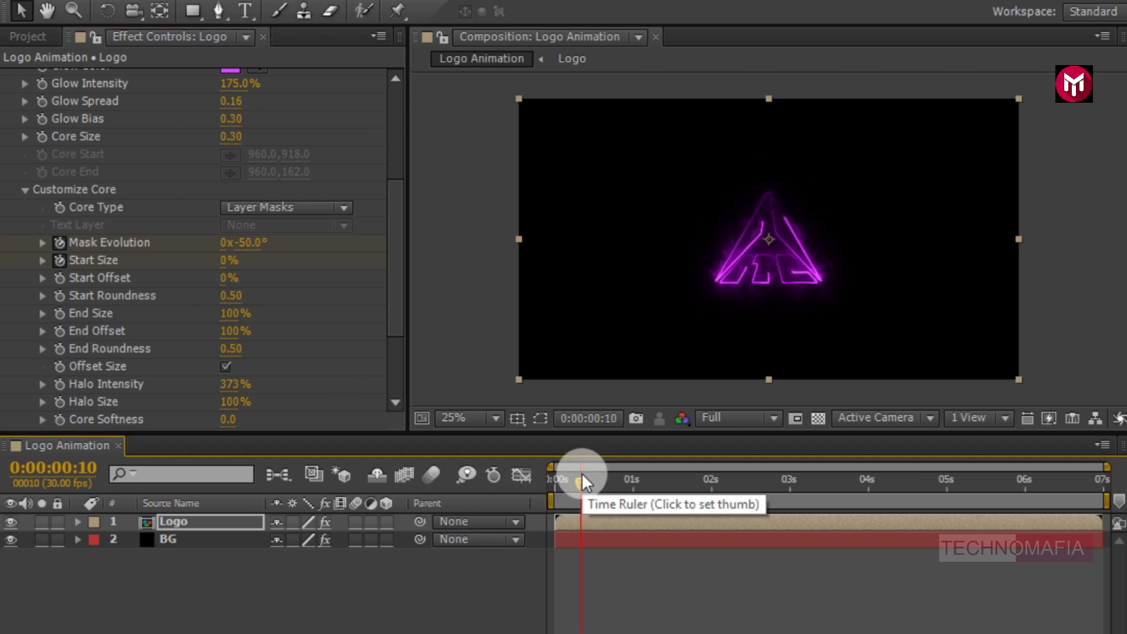
# - Keyframe Start Offset from 100% at frame 10 to 0% at 0:00:05:20
pyautogui.click(62, 277)
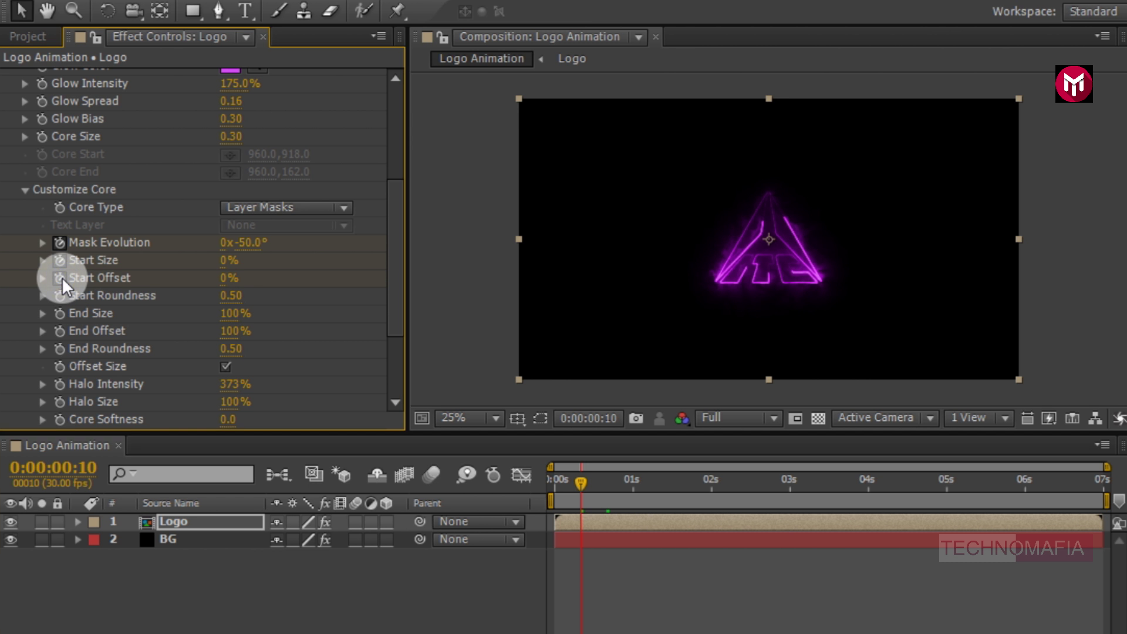
pyautogui.click(228, 277)
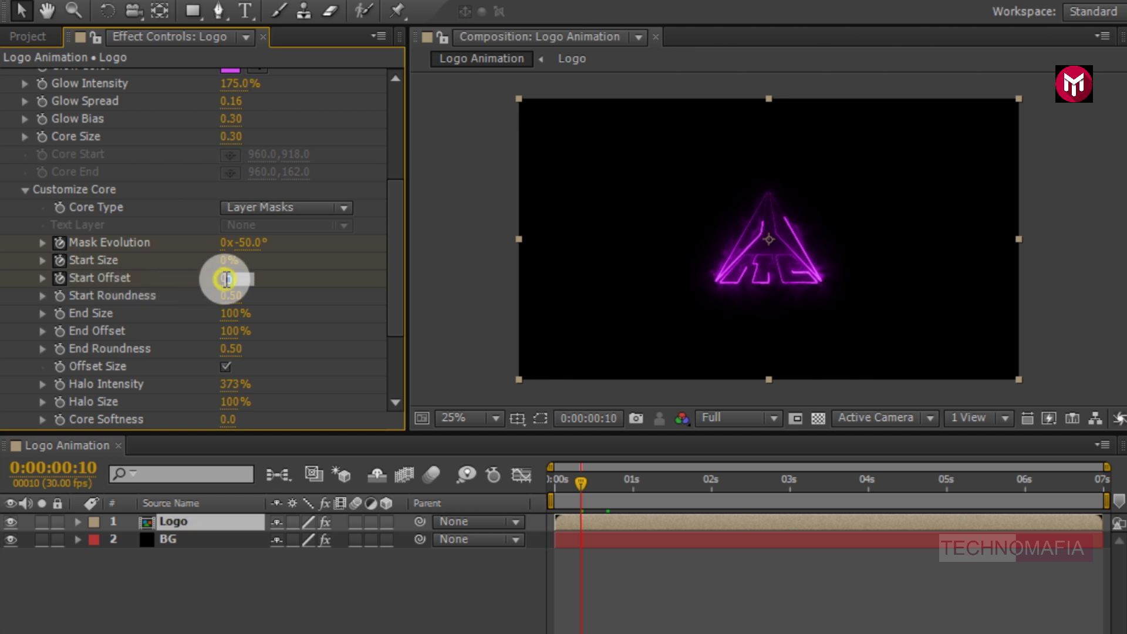
pyautogui.write('100')
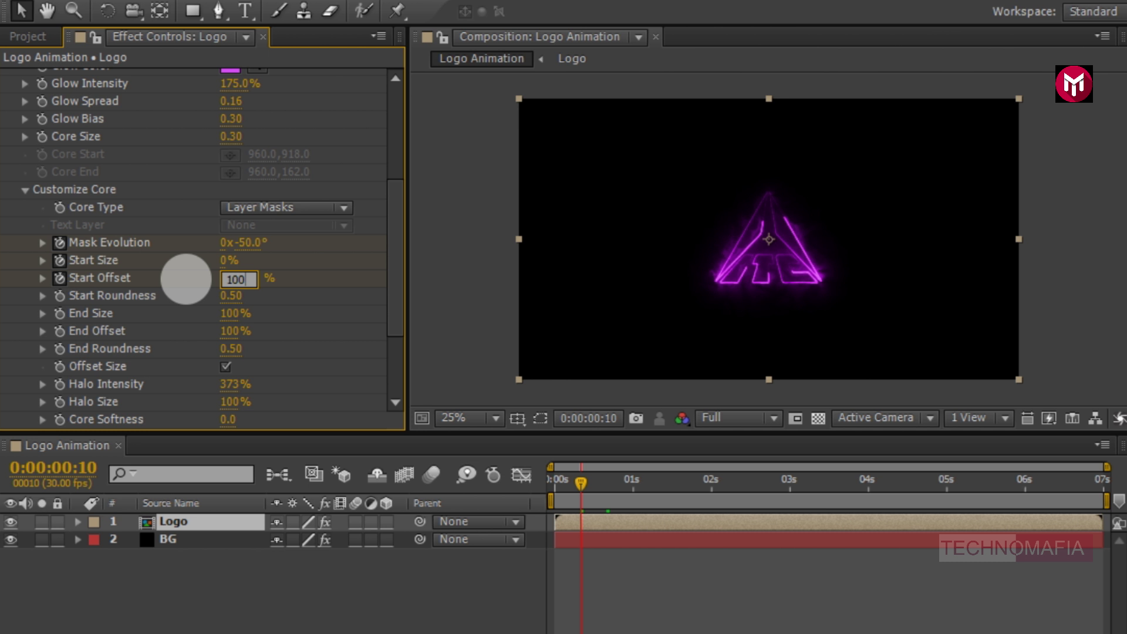
pyautogui.press('Return')
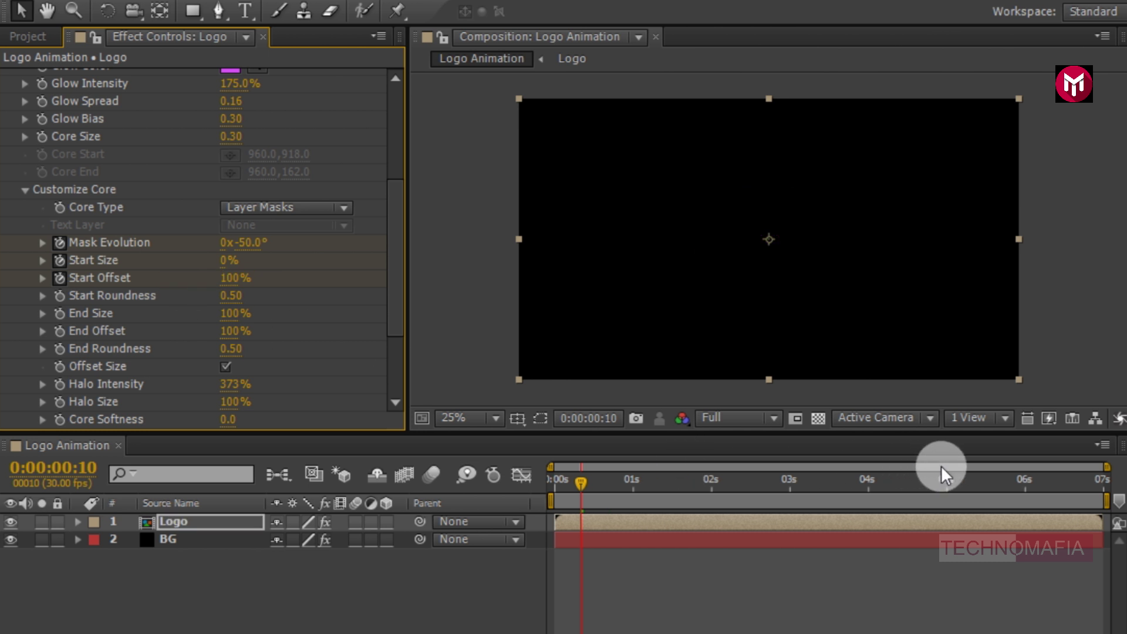
pyautogui.click(995, 481)
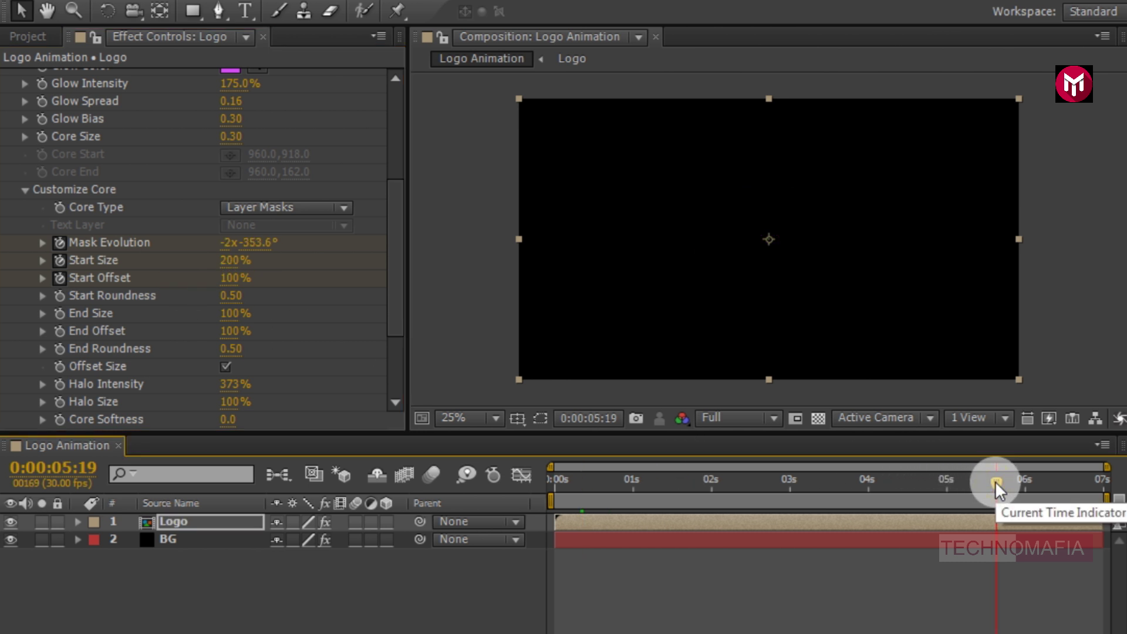
pyautogui.moveTo(996, 481); pyautogui.dragTo(998, 480)
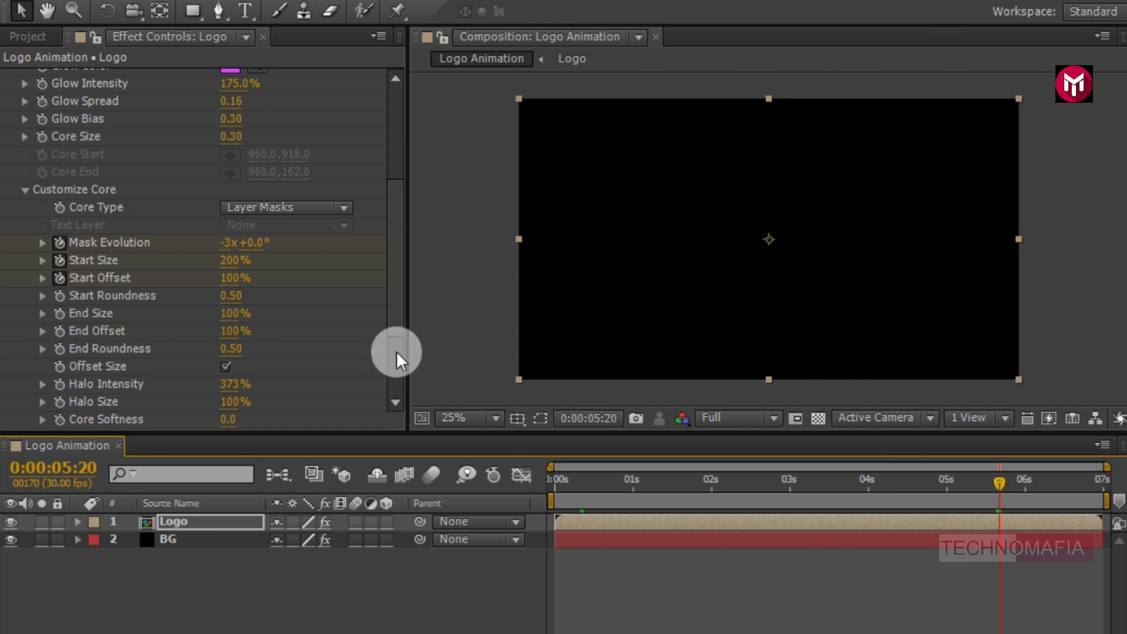
pyautogui.click(236, 279)
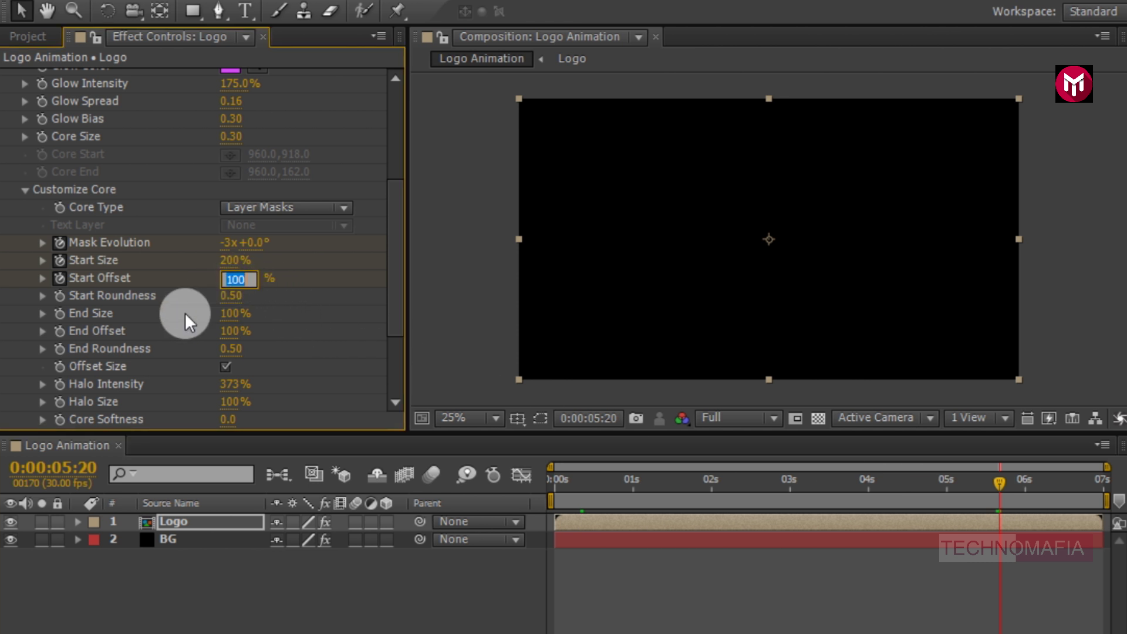
pyautogui.write('0')
pyautogui.press('Return')
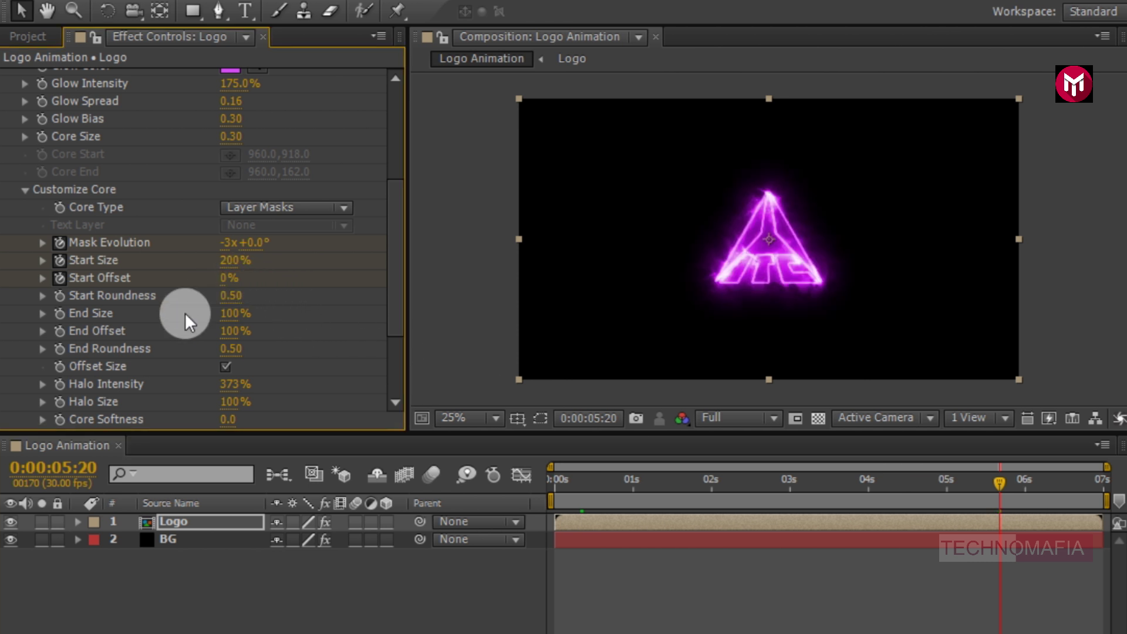
# - Keyframe End Offset from 100% at frame 20 to 0% at 0:00:01:25
pyautogui.click(611, 482)
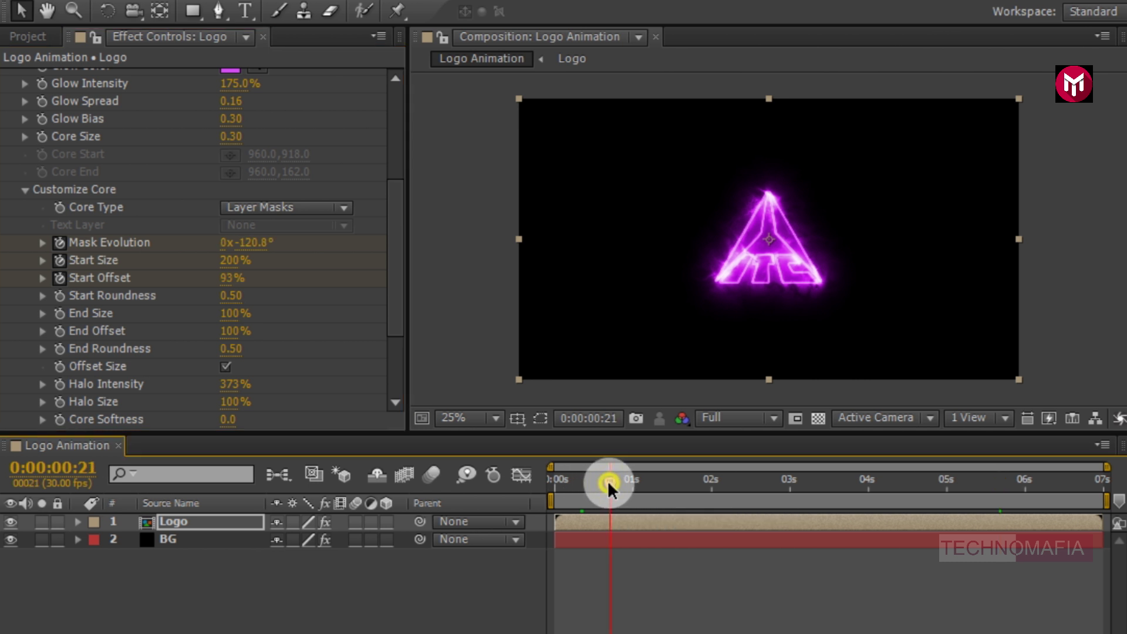
pyautogui.click(608, 481)
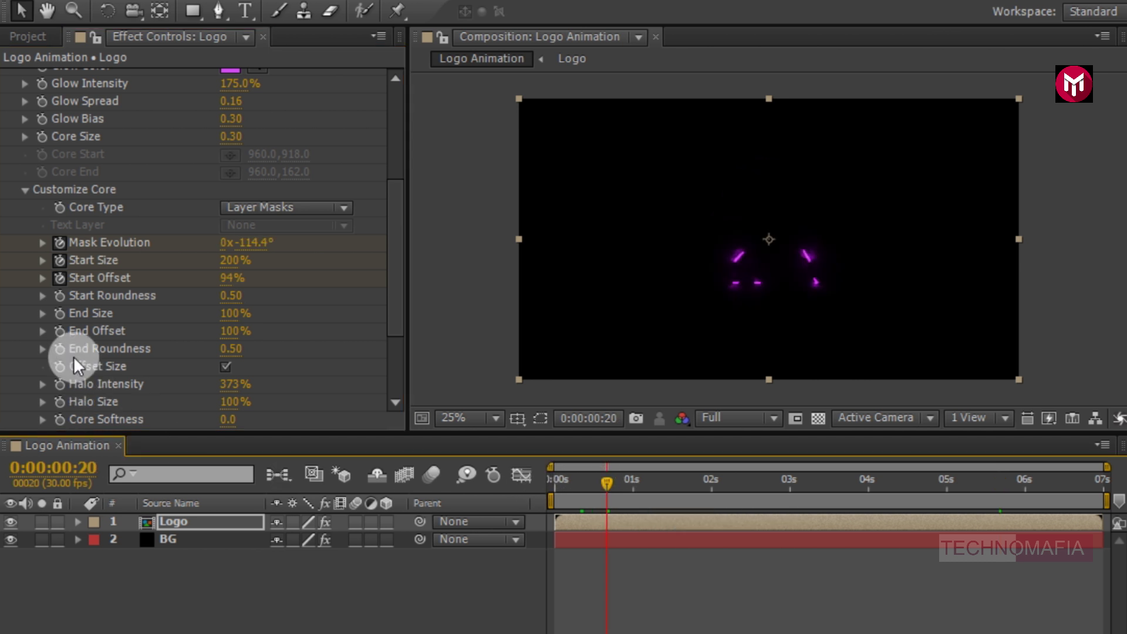
pyautogui.click(60, 331)
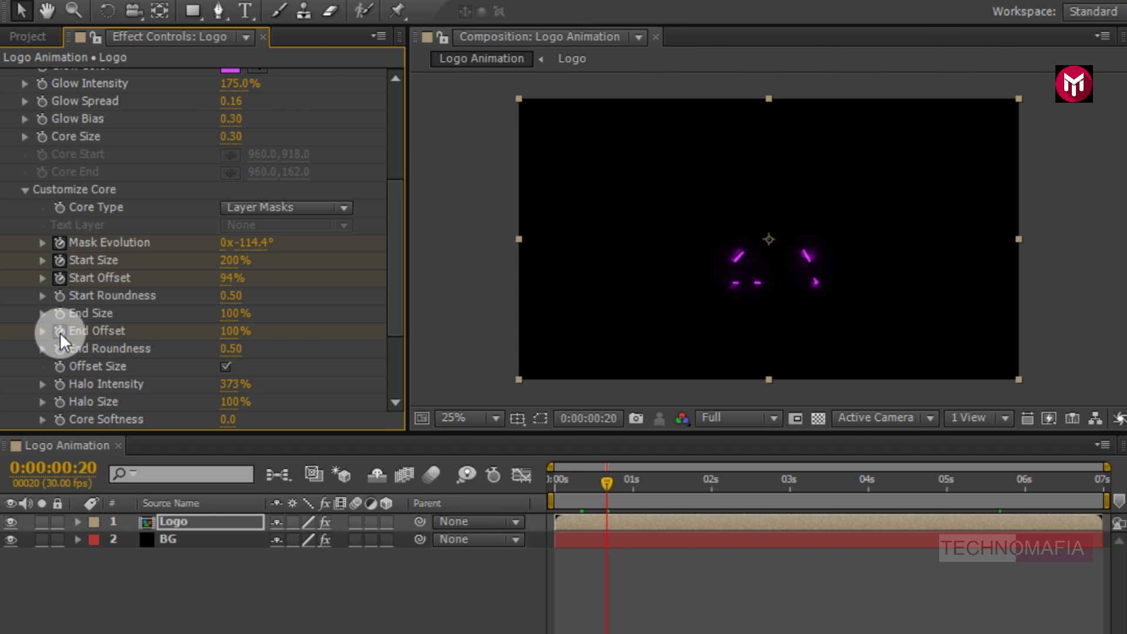
pyautogui.click(694, 479)
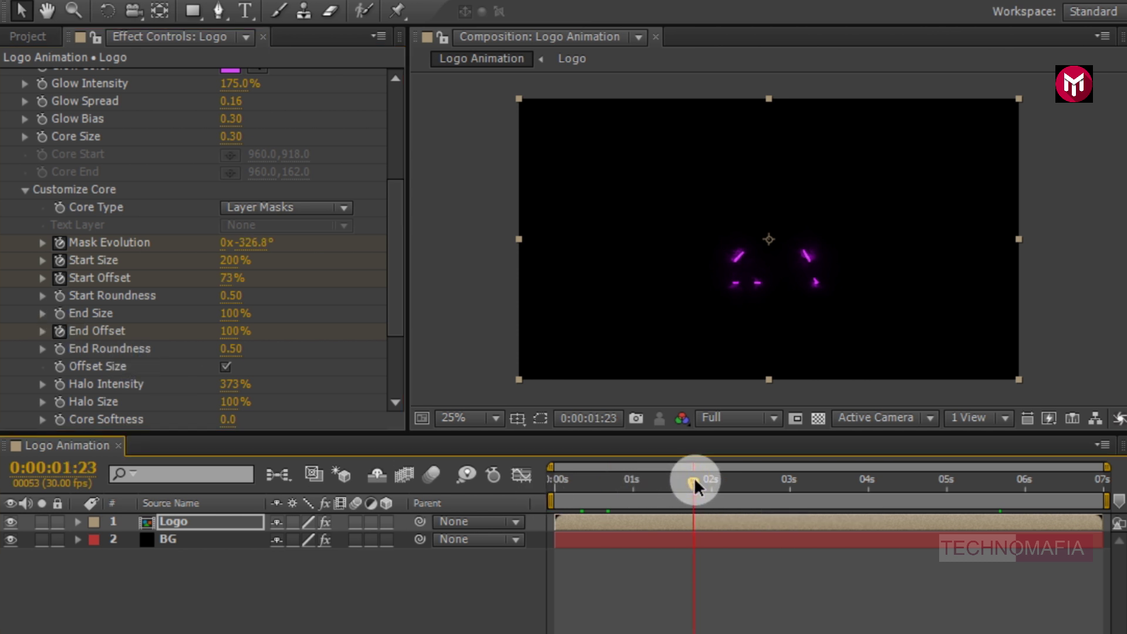
pyautogui.moveTo(695, 481); pyautogui.dragTo(702, 482)
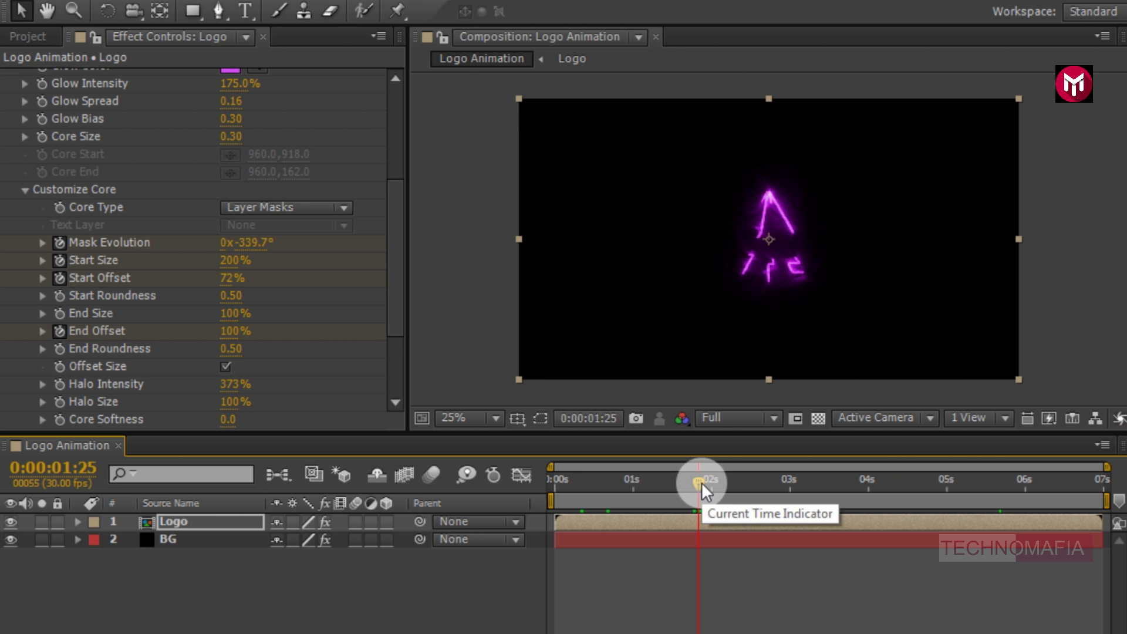
pyautogui.click(234, 333)
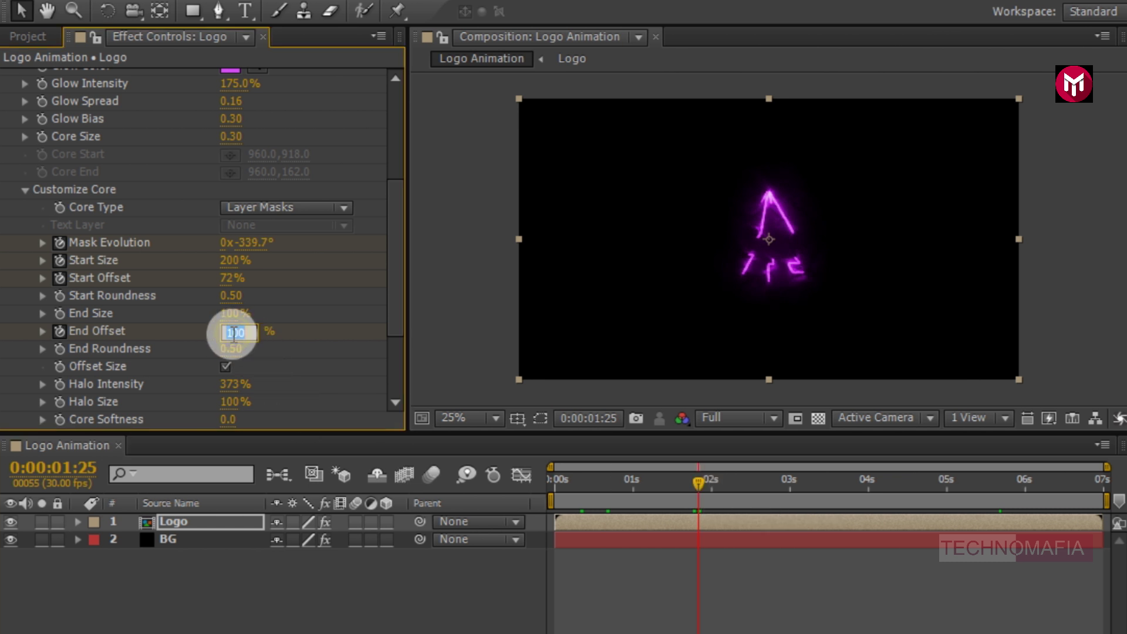
pyautogui.write('0')
pyautogui.click(192, 355)
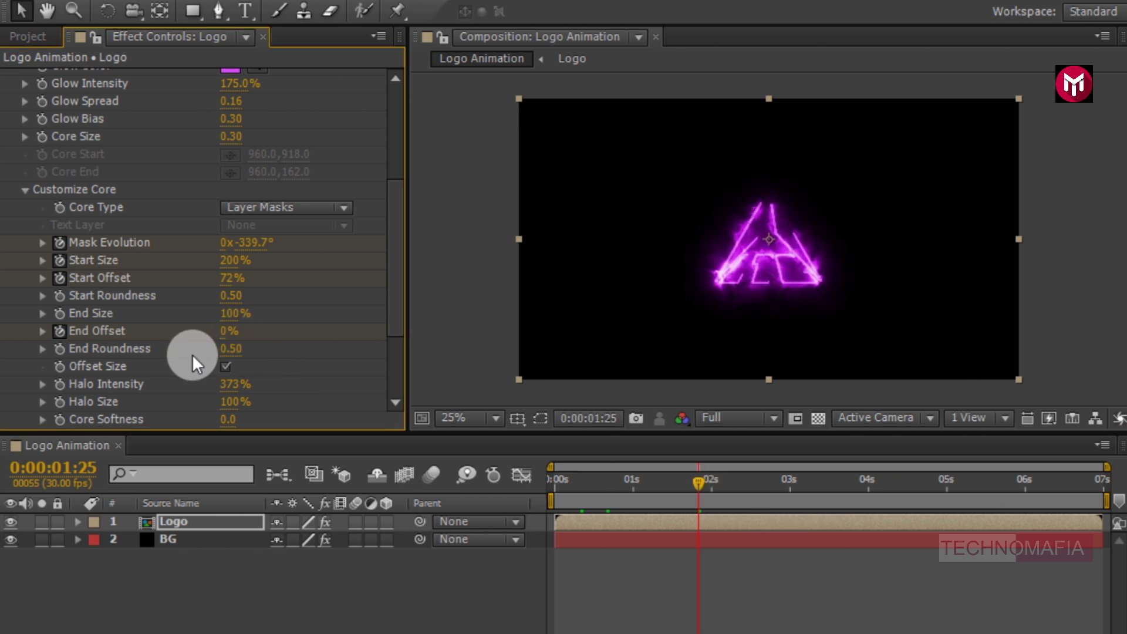
pyautogui.scroll(-4, 191, 354)
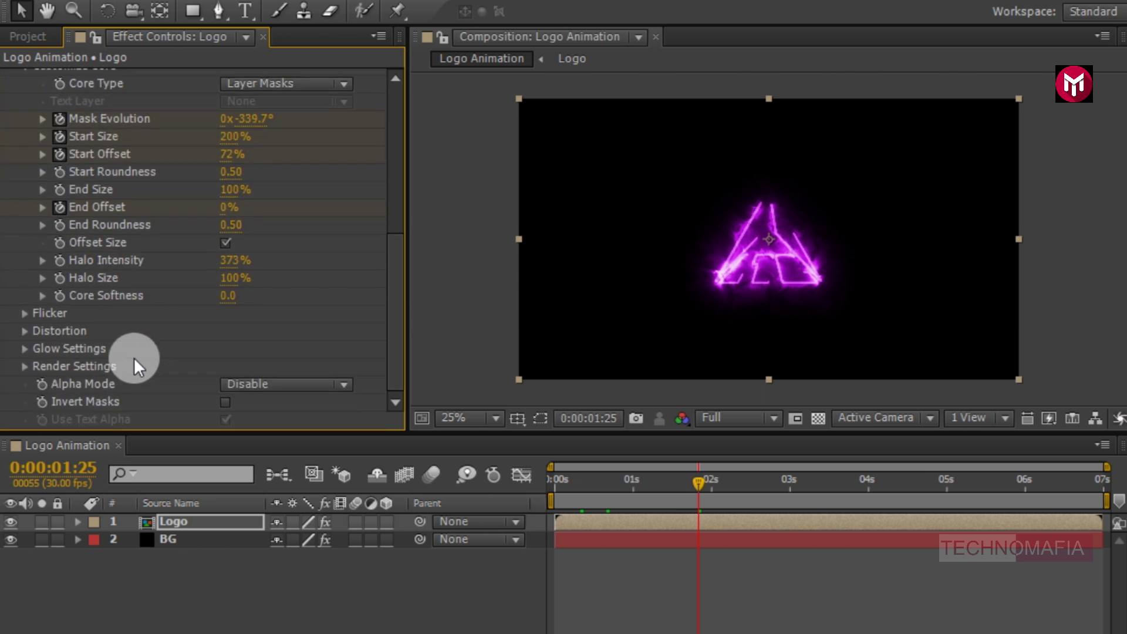
# - Set the purple Saber's Composite Settings to Add and Alpha Mode to Mask Core
pyautogui.click(26, 367)
pyautogui.scroll(-2, 26, 368)
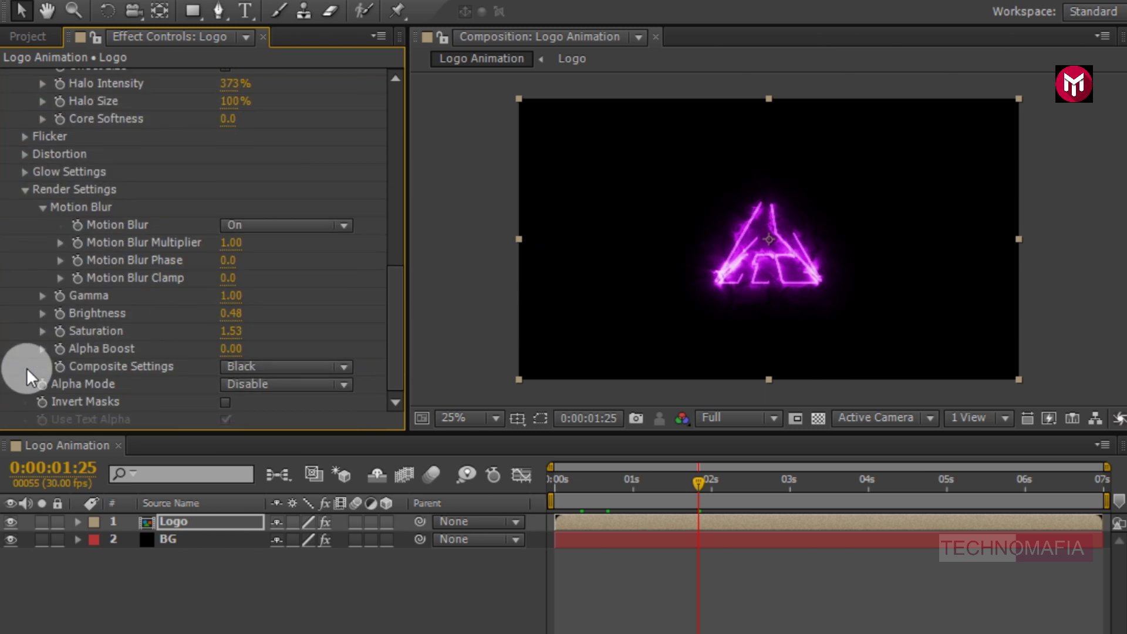
pyautogui.click(217, 370)
pyautogui.click(243, 428)
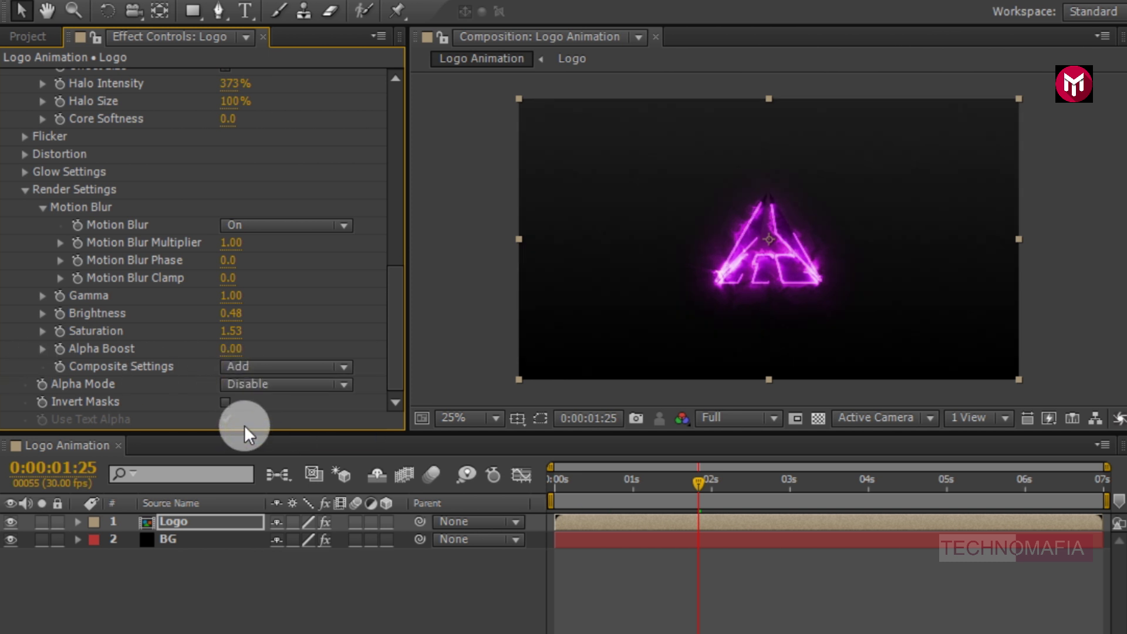
pyautogui.click(247, 391)
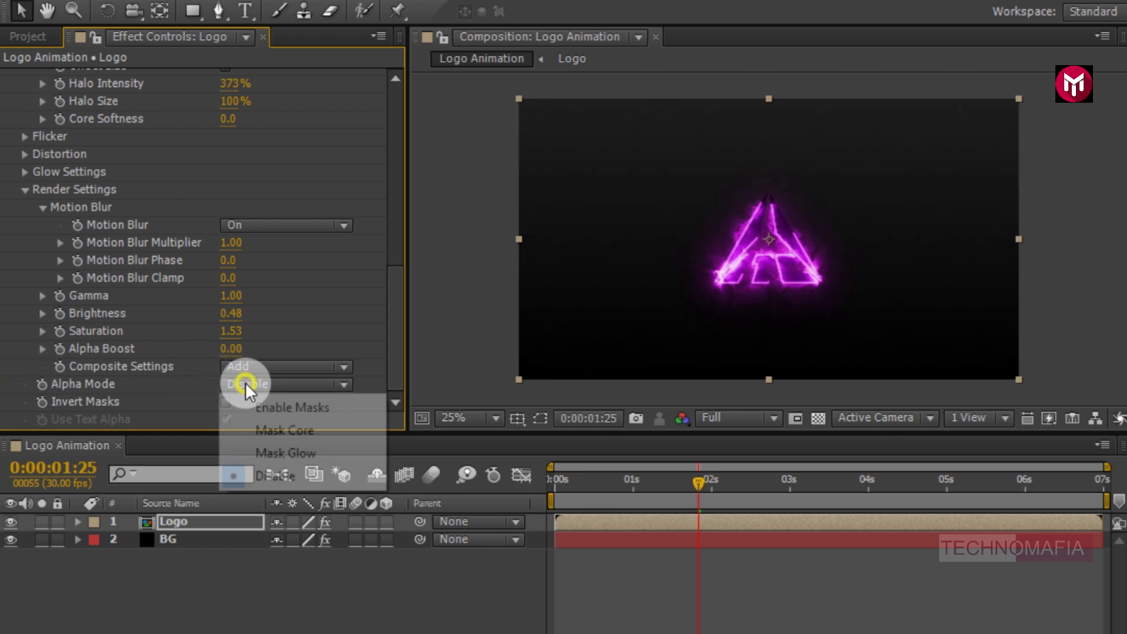
pyautogui.click(253, 428)
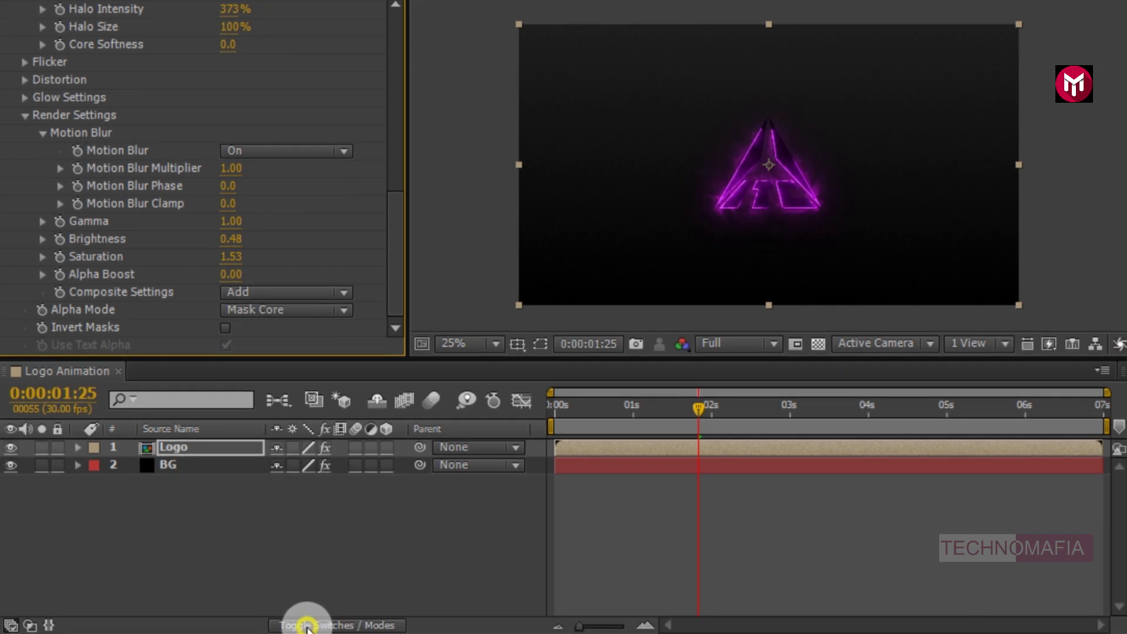
# - Set the Logo layer's blend mode to Add and go back to the animation start
pyautogui.click(305, 624)
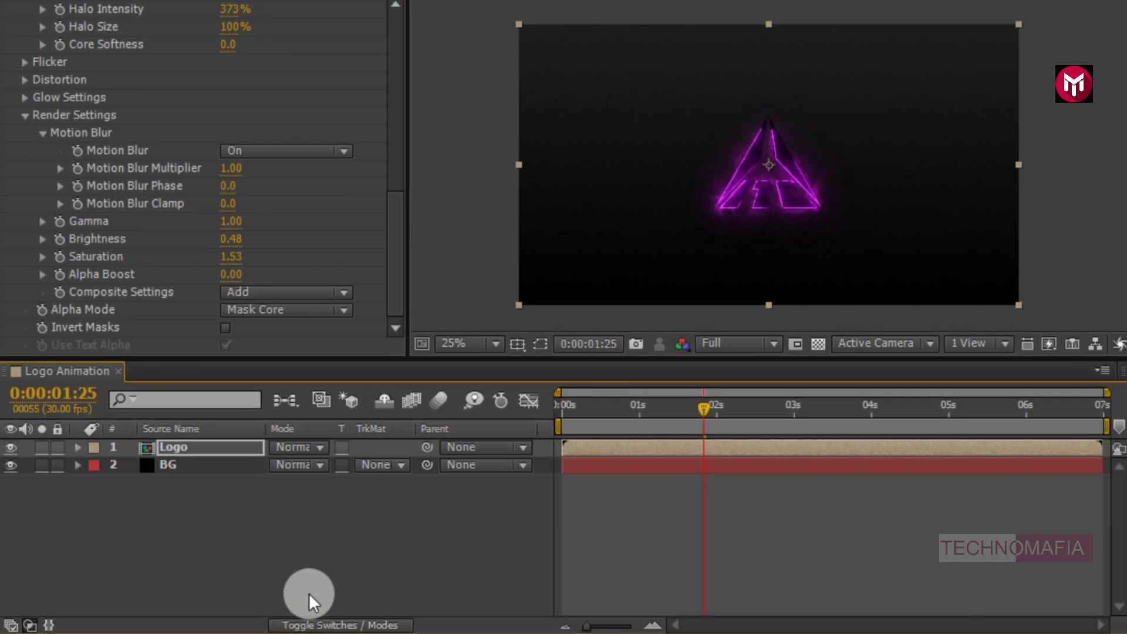
pyautogui.click(295, 446)
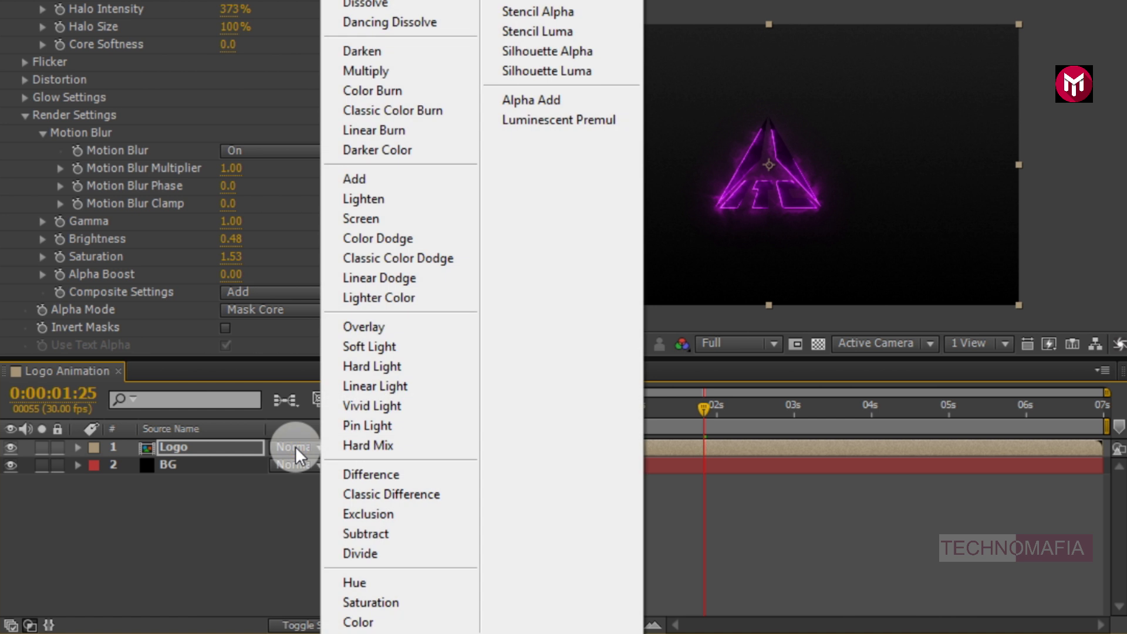
pyautogui.click(346, 179)
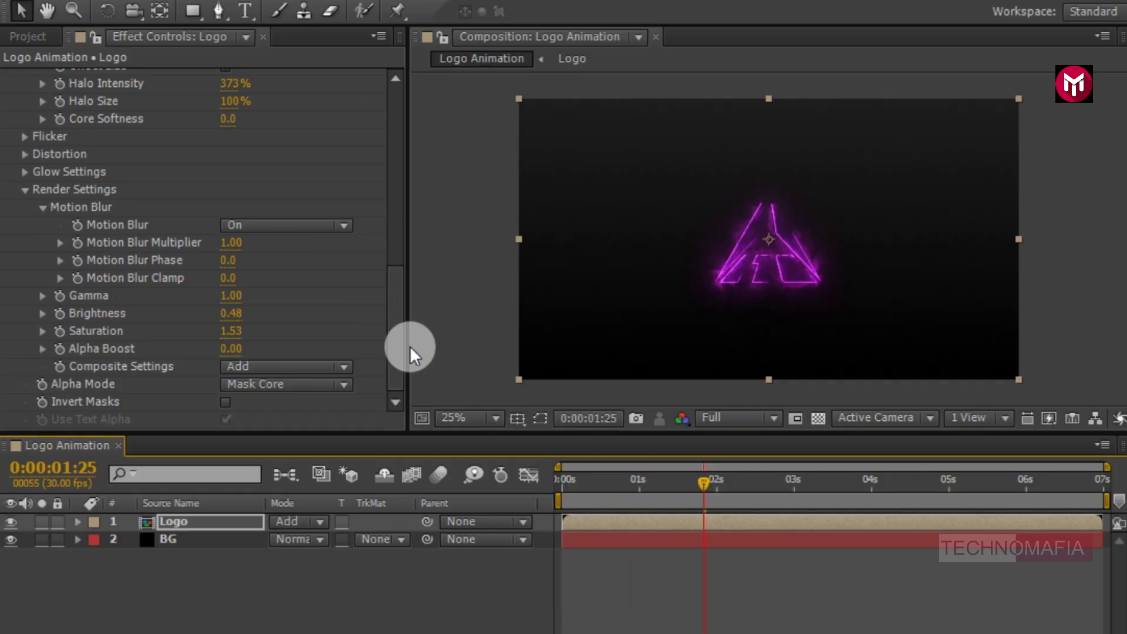
pyautogui.click(559, 470)
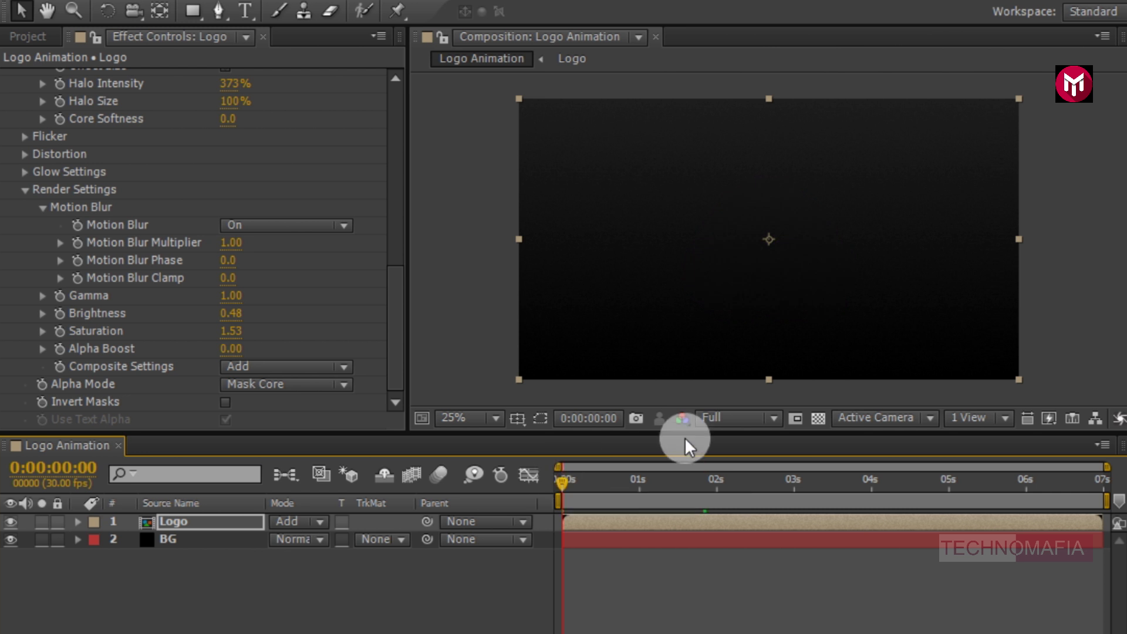
# - Drop the preview resolution to Quarter, play the purple logo animation, then rewind
pyautogui.click(717, 419)
pyautogui.click(738, 537)
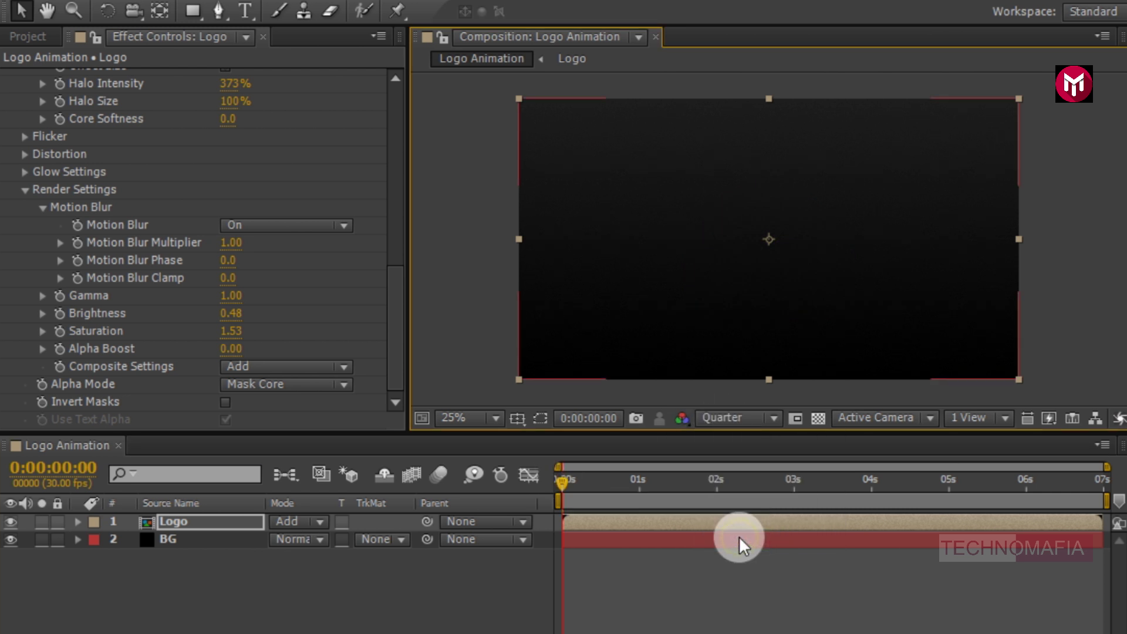
pyautogui.press('space')
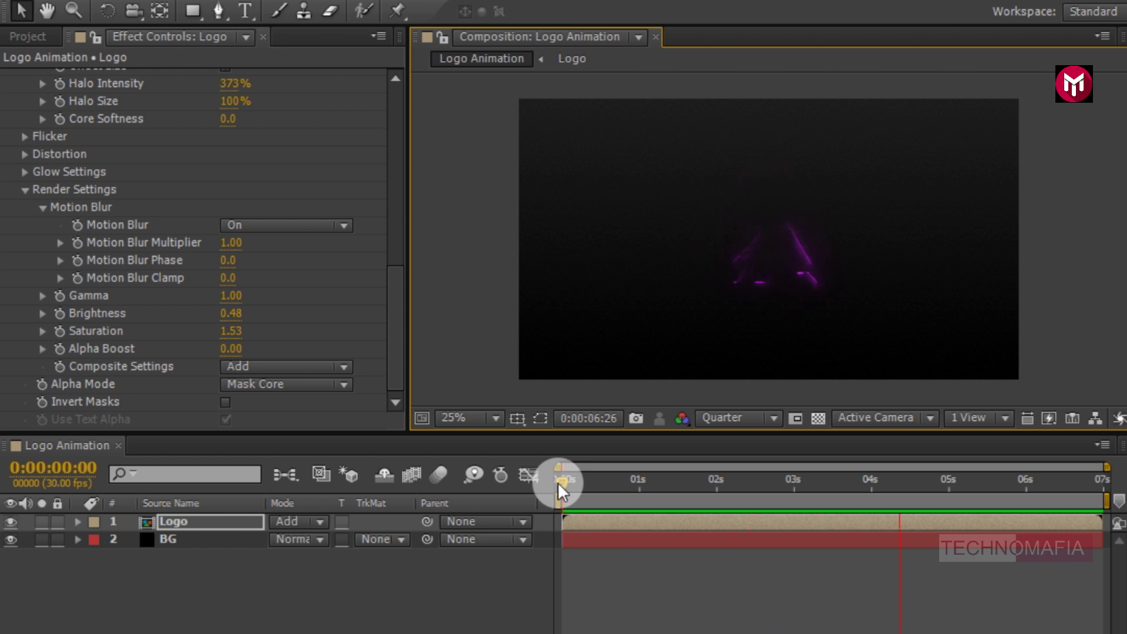
pyautogui.click(558, 481)
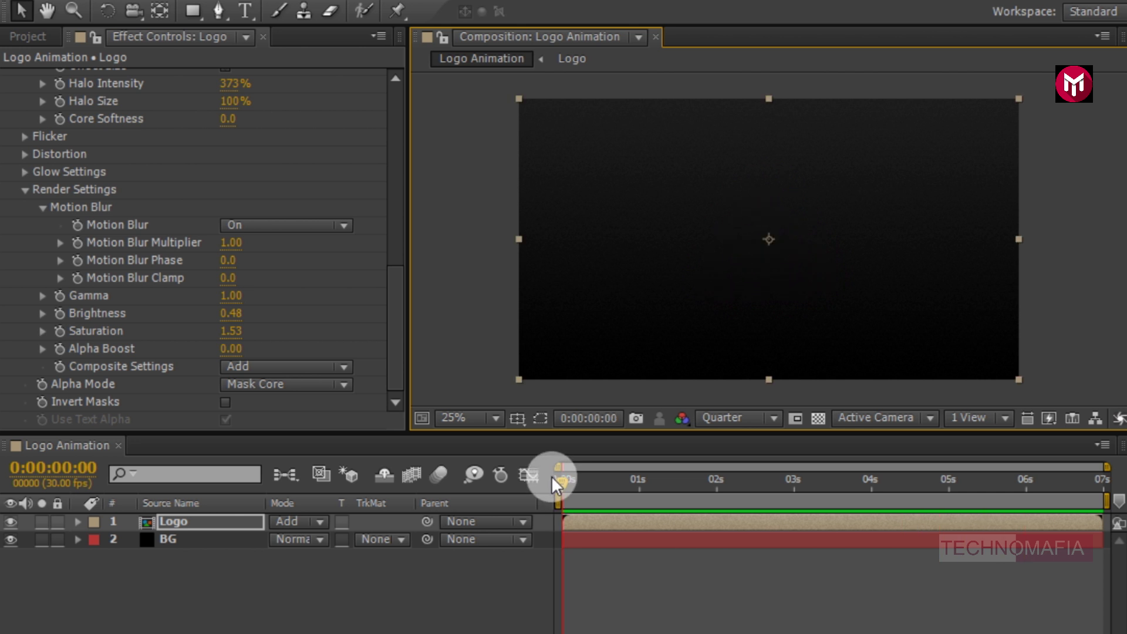
# - Collapse the Fill and Saber effects and apply a second Saber (Saber 2) to Logo
pyautogui.scroll(15, 108, 343)
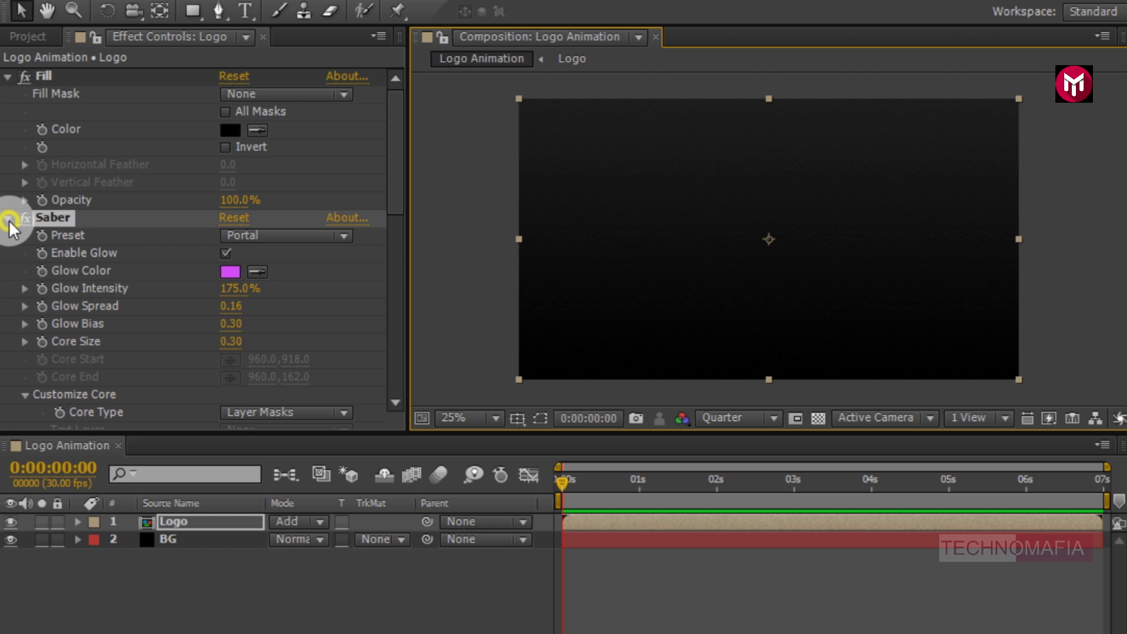
pyautogui.click(8, 218)
pyautogui.click(6, 77)
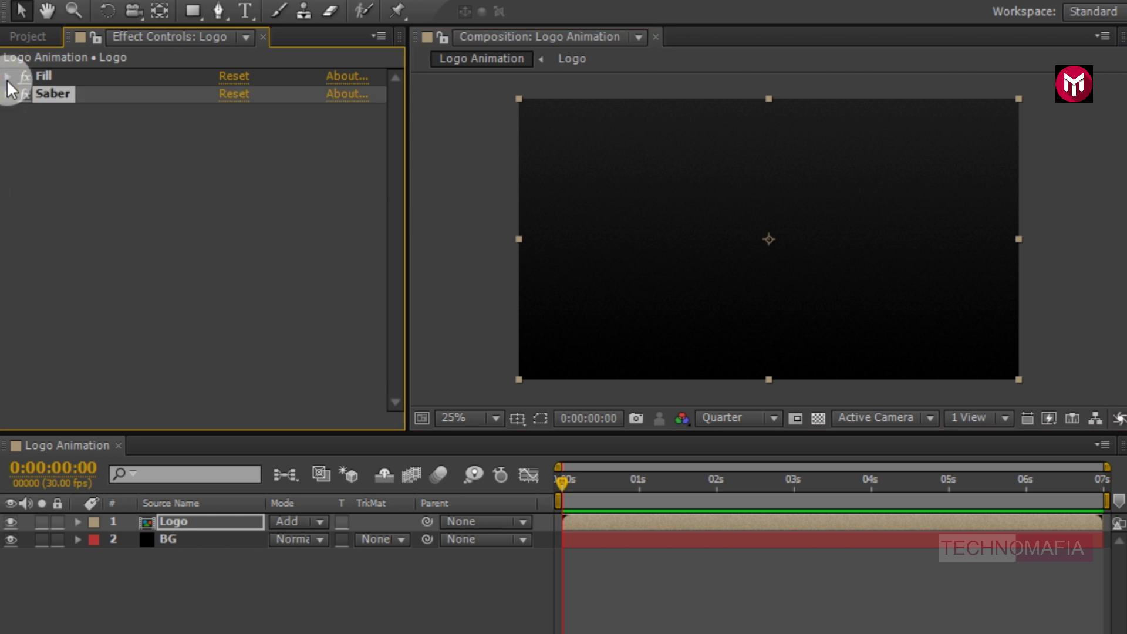
pyautogui.click(212, 295)
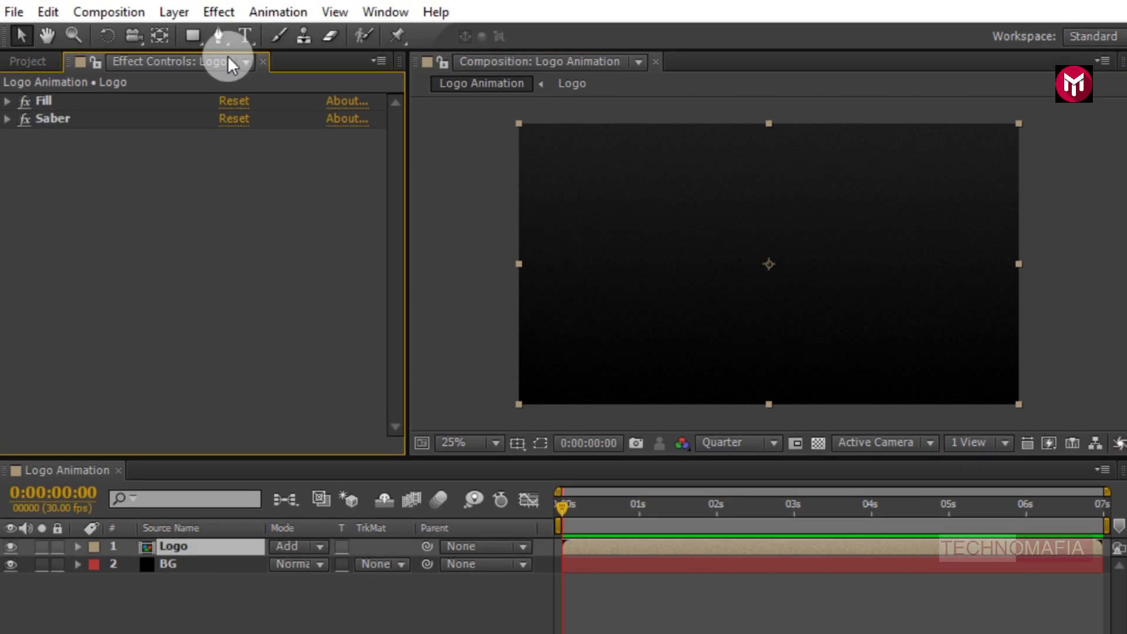
pyautogui.click(224, 12)
pyautogui.moveTo(345, 633)
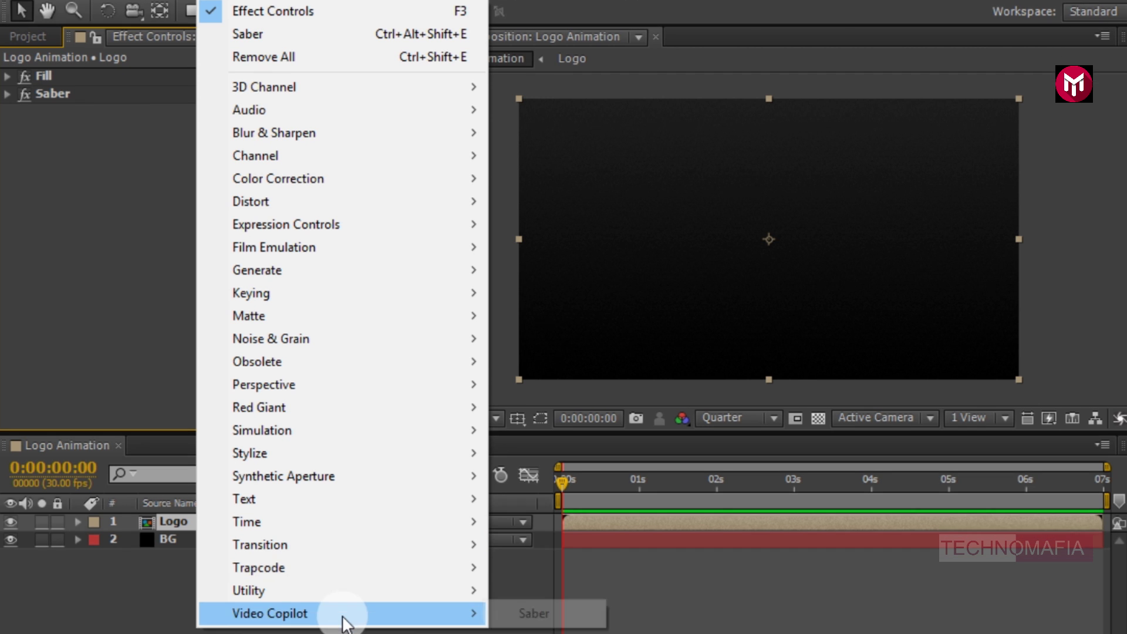
pyautogui.click(516, 614)
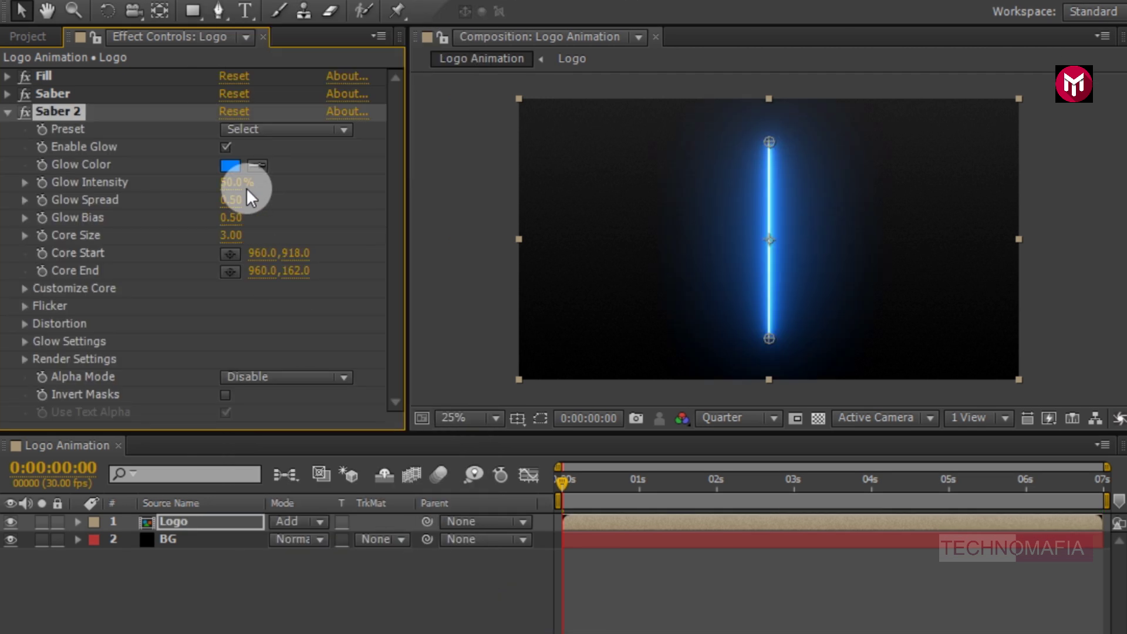
# - Apply the Portal preset to Saber 2, set Glow Intensity to 72%, and expand Customize Core
pyautogui.click(247, 135)
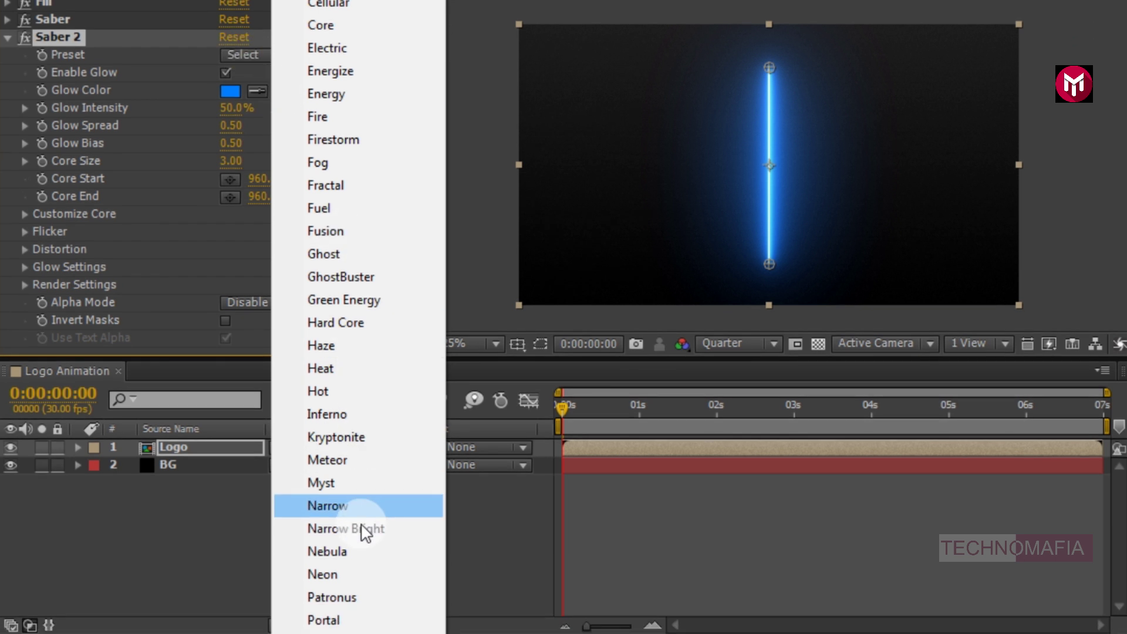
pyautogui.click(364, 620)
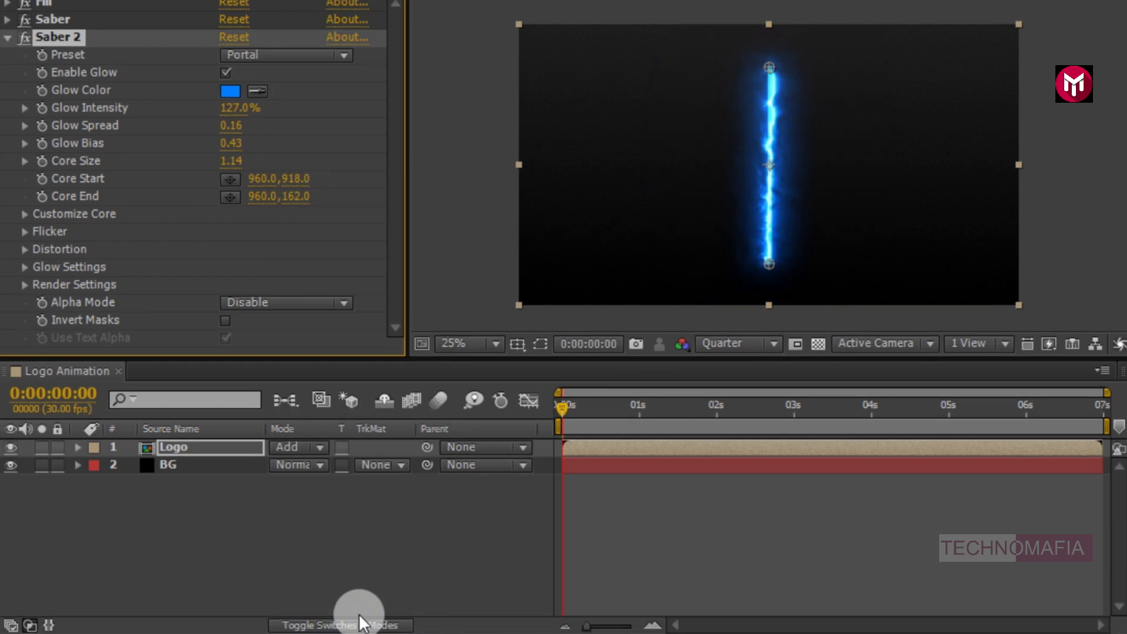
pyautogui.click(231, 108)
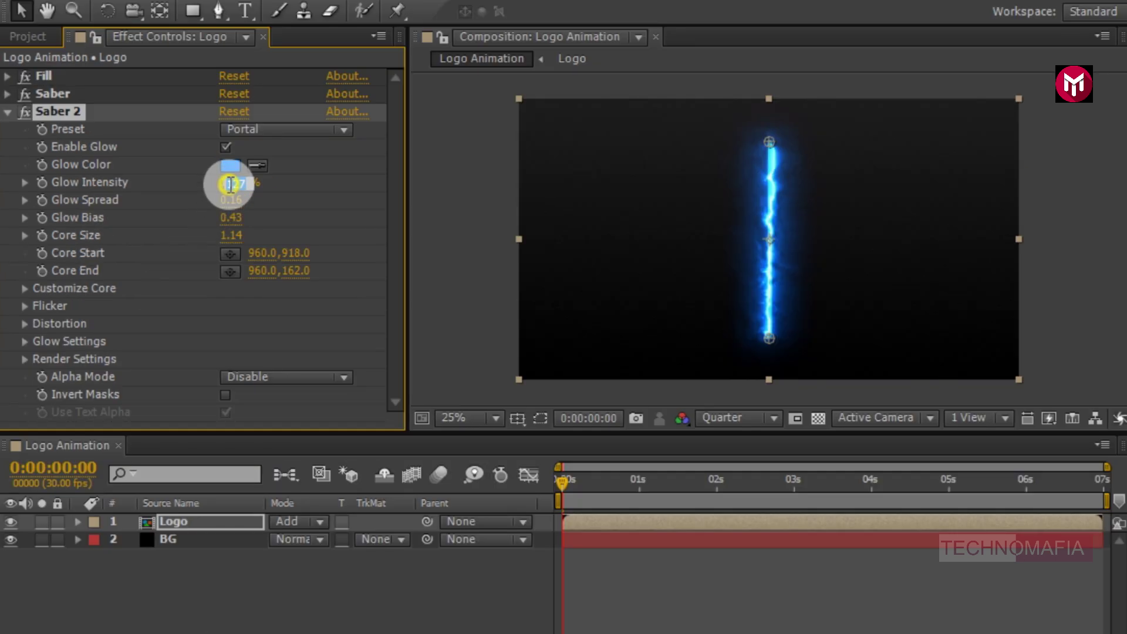
pyautogui.write('72')
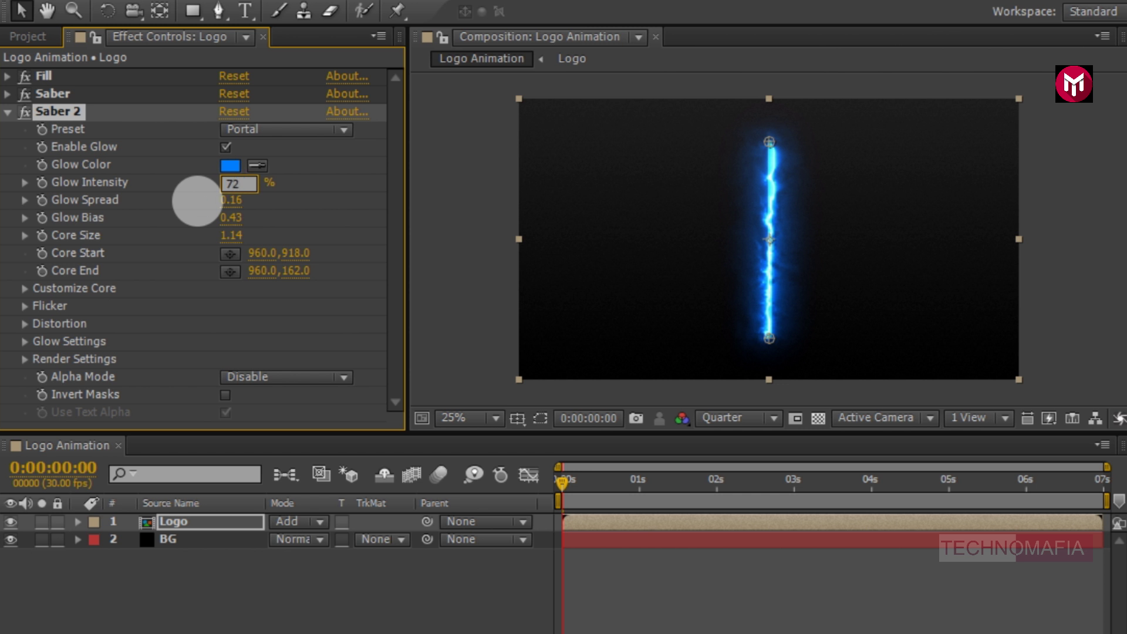
pyautogui.click(197, 201)
pyautogui.click(25, 287)
pyautogui.scroll(-3, 27, 285)
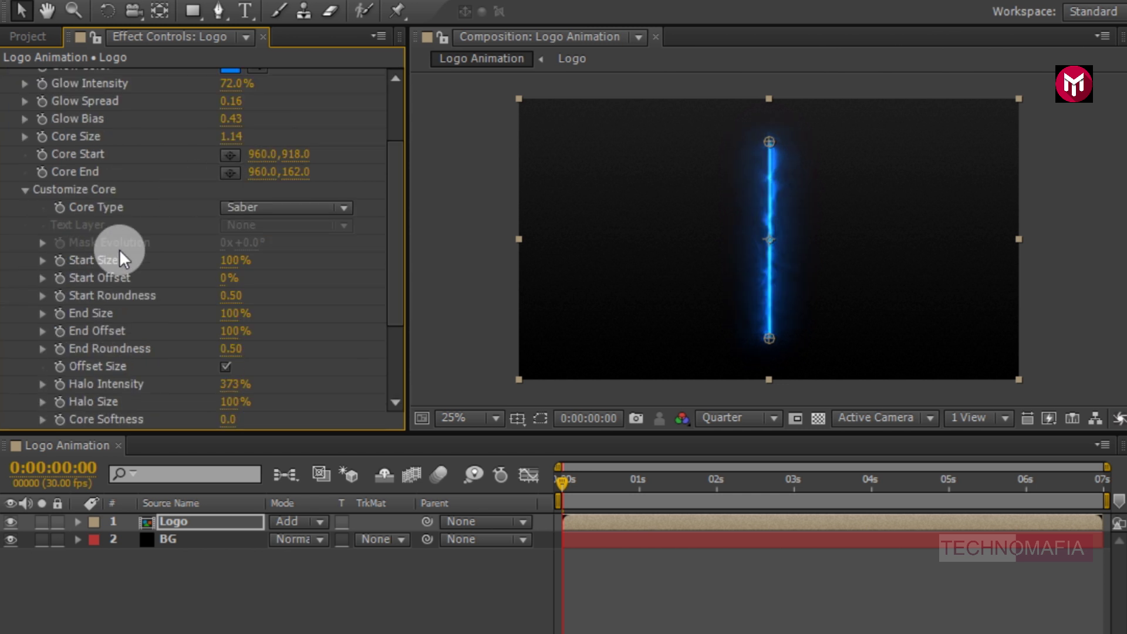
pyautogui.click(240, 209)
# - Set Saber 2's Core Type to Layer Masks and keyframe Mask Evolution at 0:00:00:20
pyautogui.click(256, 255)
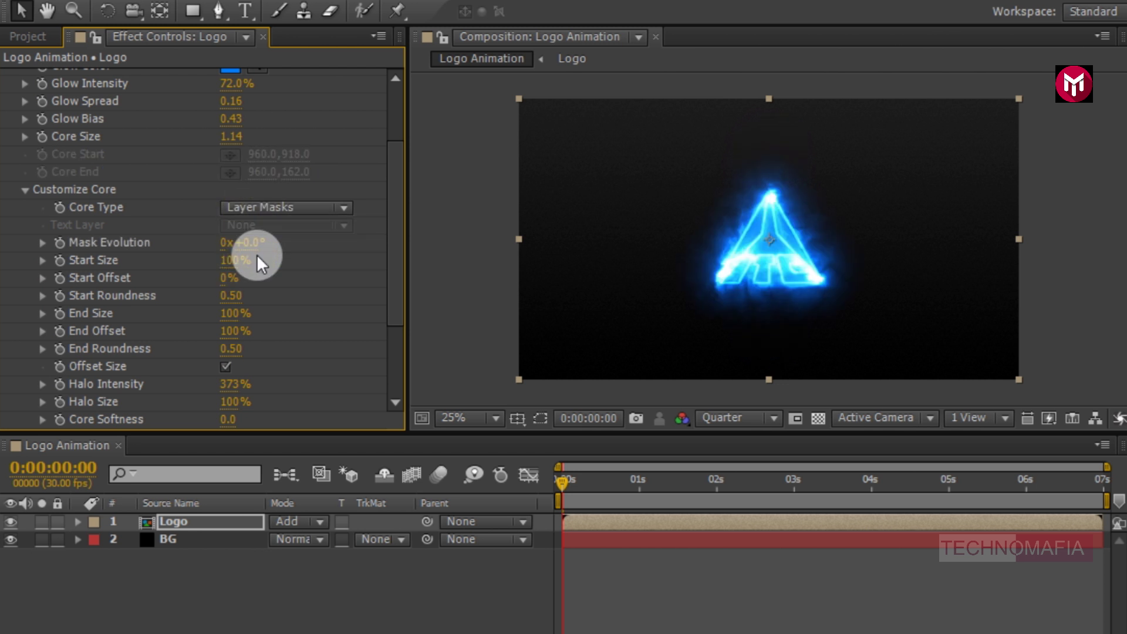
pyautogui.click(606, 480)
pyautogui.moveTo(603, 479); pyautogui.dragTo(610, 480)
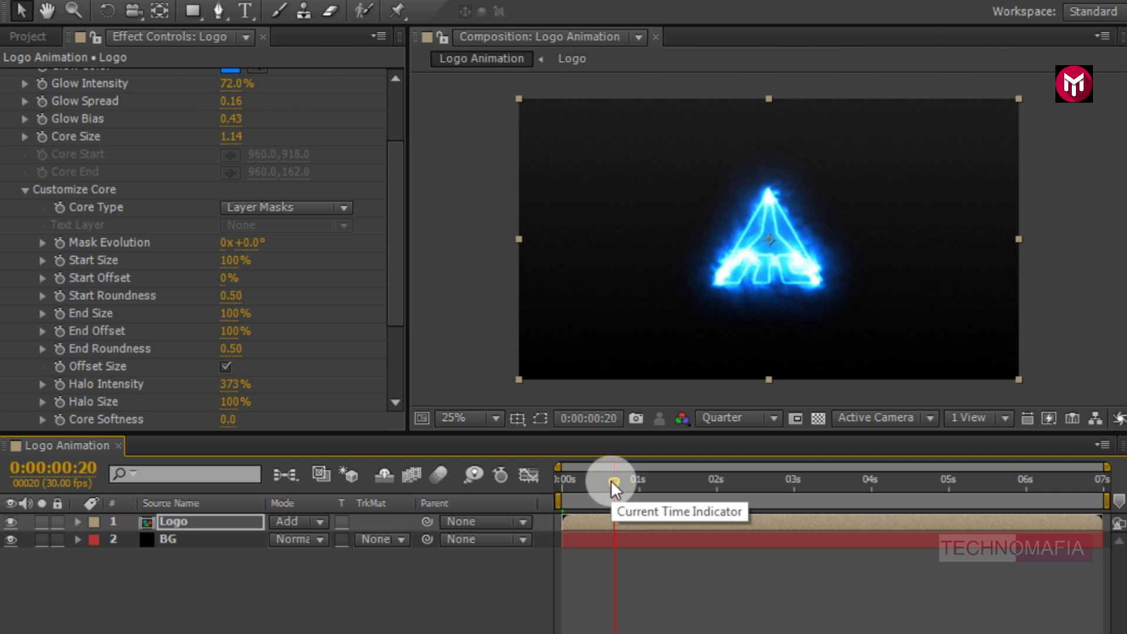
pyautogui.click(61, 244)
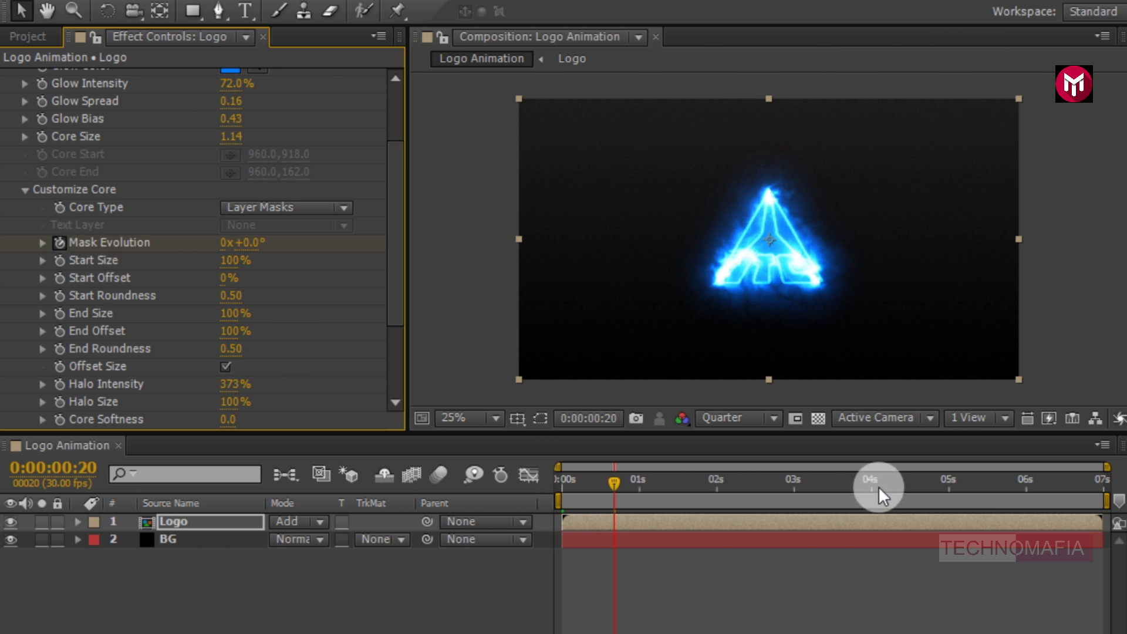
pyautogui.click(1000, 477)
pyautogui.moveTo(1000, 478); pyautogui.dragTo(1012, 476)
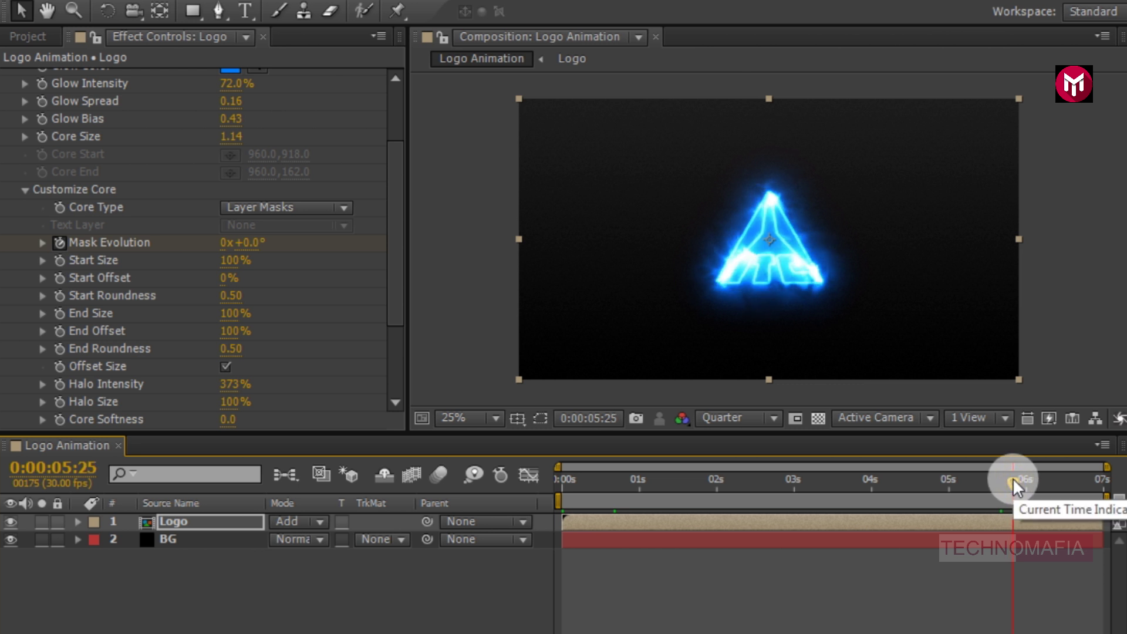
# - Set Mask Evolution to -4 revolutions at 0:00:05:25, then return to frame 20
pyautogui.click(227, 243)
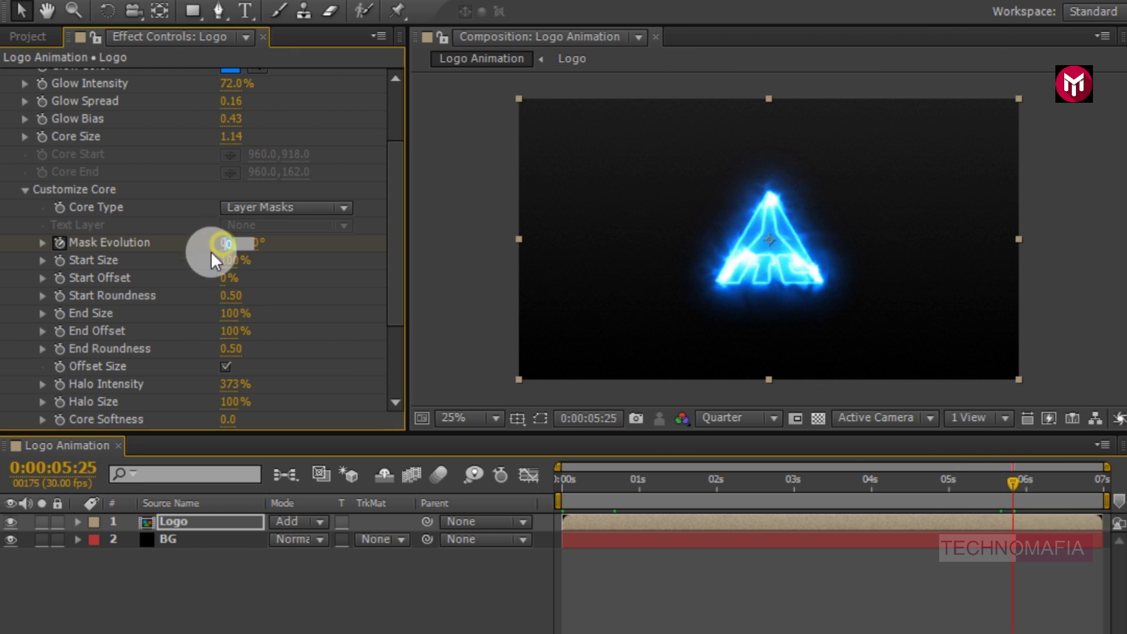
pyautogui.write('-4')
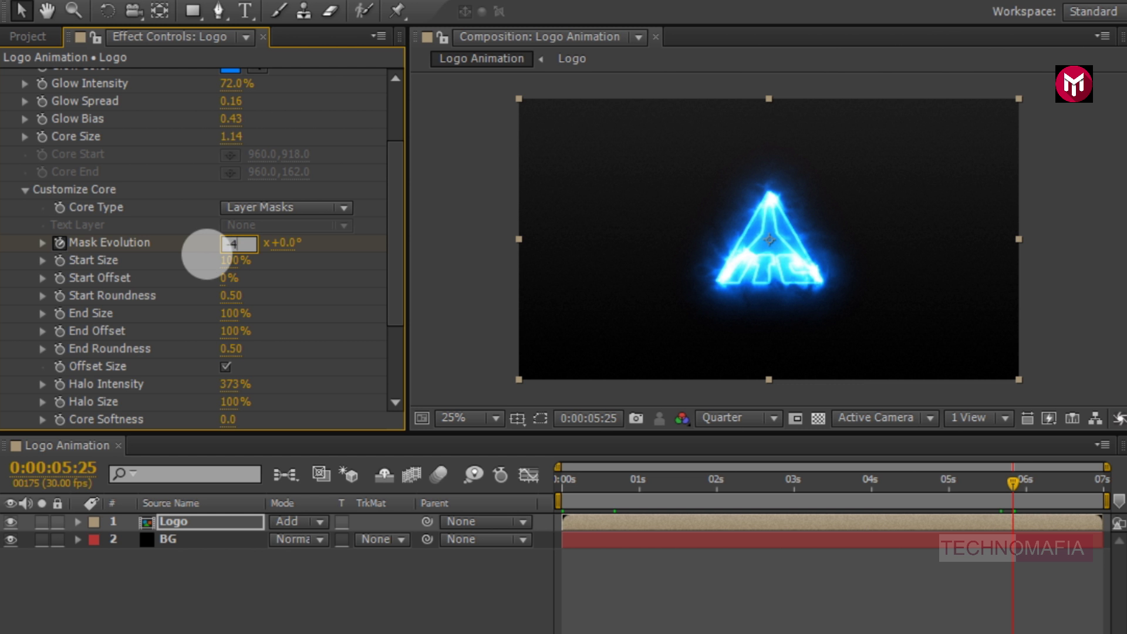
pyautogui.press('Return')
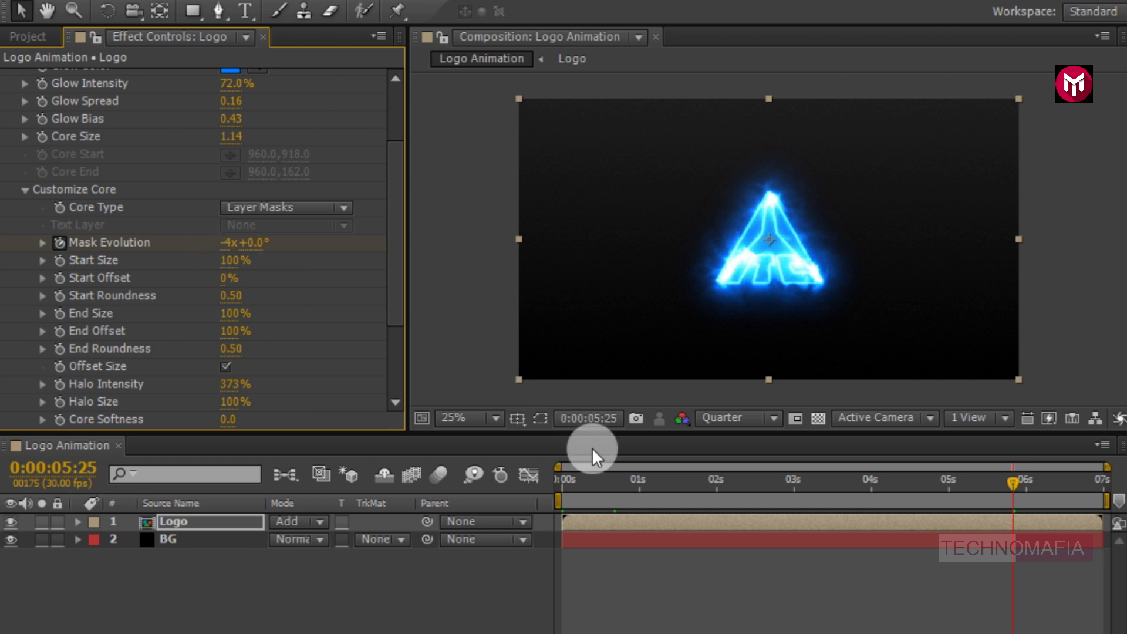
pyautogui.click(615, 481)
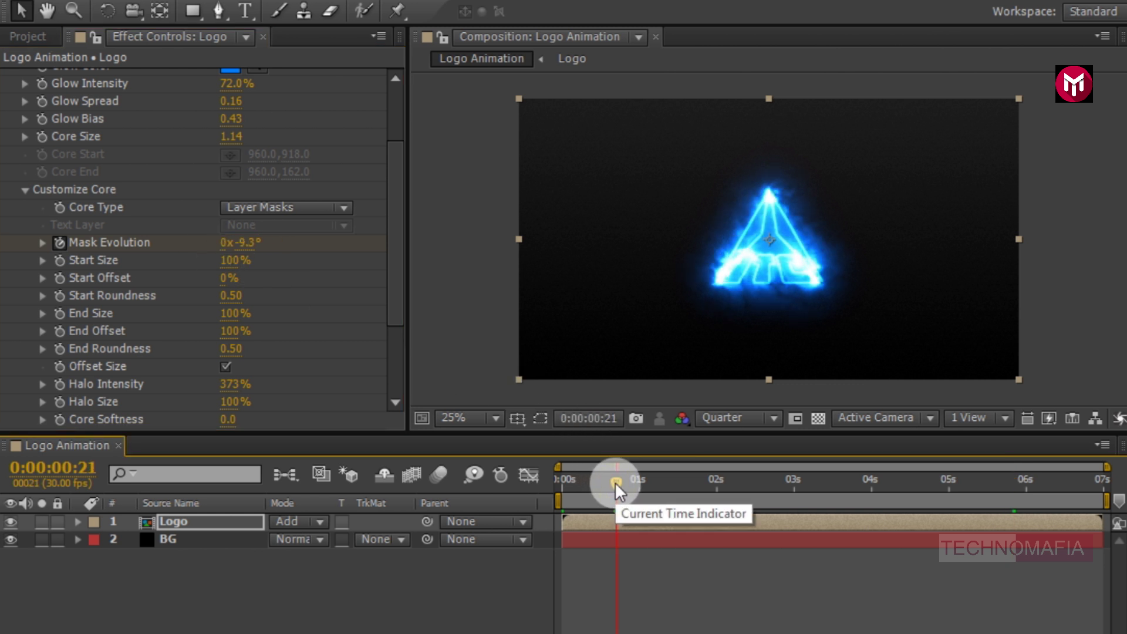
pyautogui.click(614, 482)
pyautogui.moveTo(614, 482); pyautogui.dragTo(611, 481)
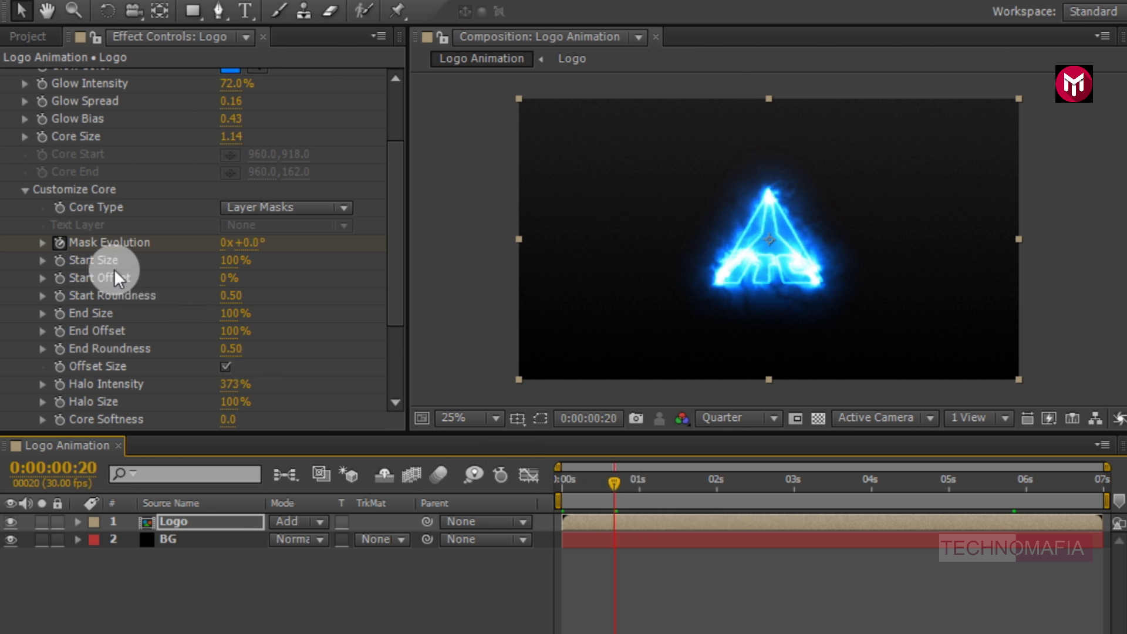
# - Keyframe Start Size from 0% at 20 frames to 200% at one second
pyautogui.click(61, 263)
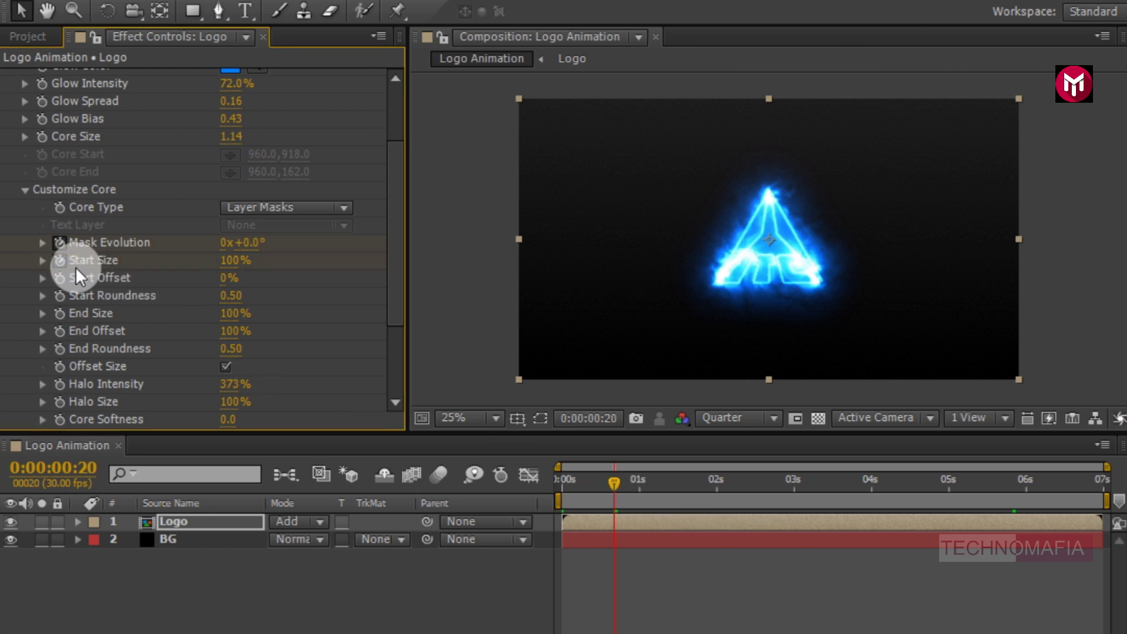
pyautogui.click(224, 263)
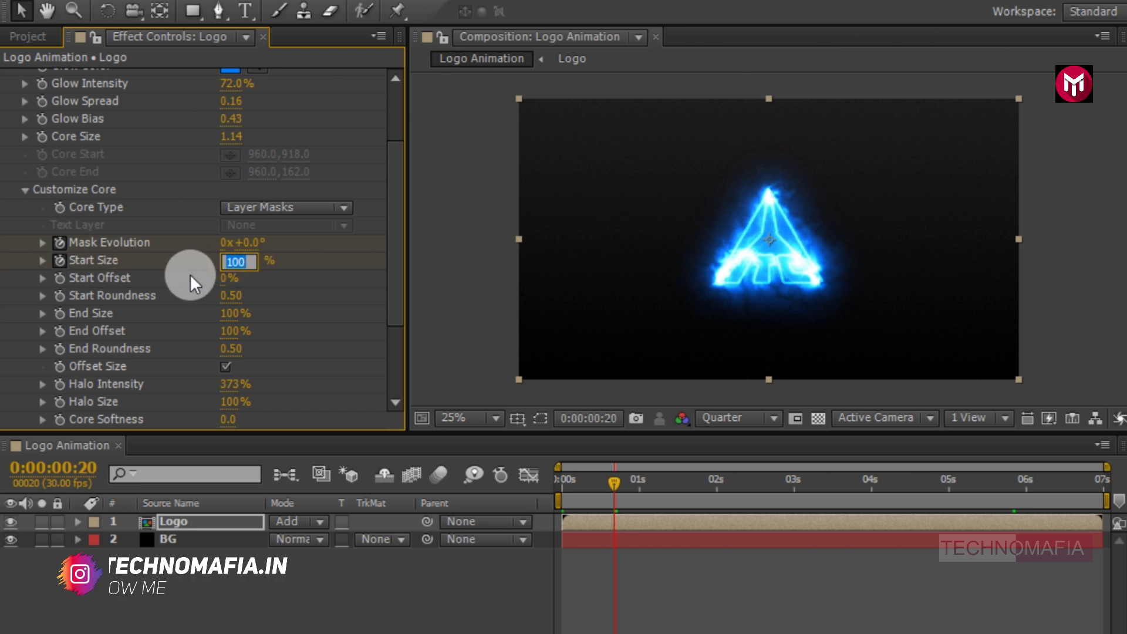
pyautogui.write('0')
pyautogui.press('Return')
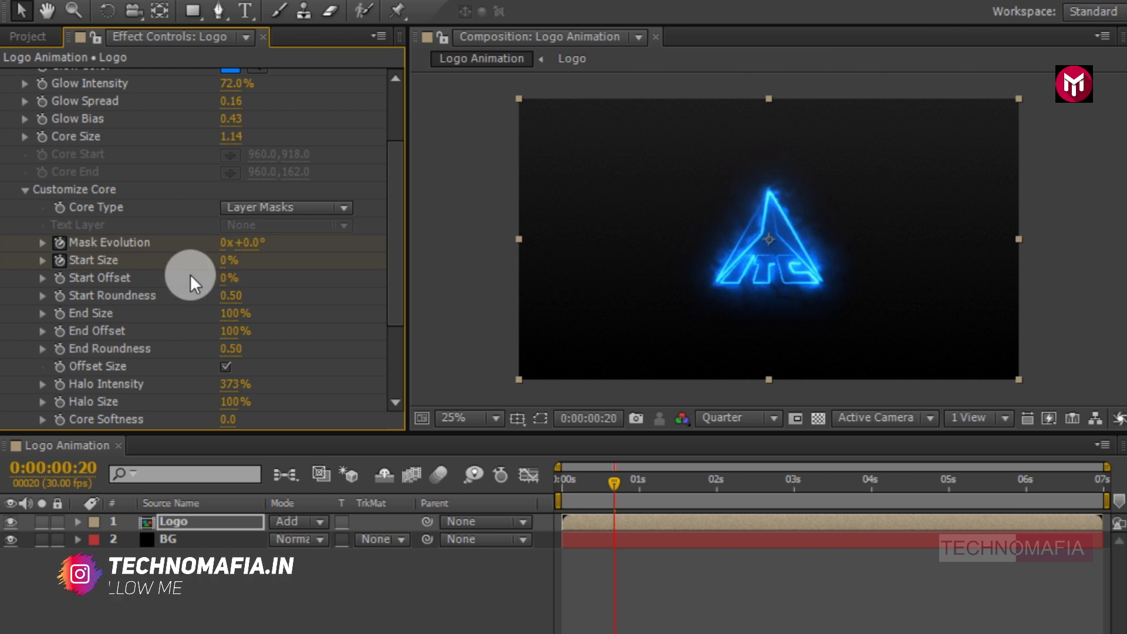
pyautogui.click(638, 480)
pyautogui.moveTo(640, 480); pyautogui.dragTo(641, 479)
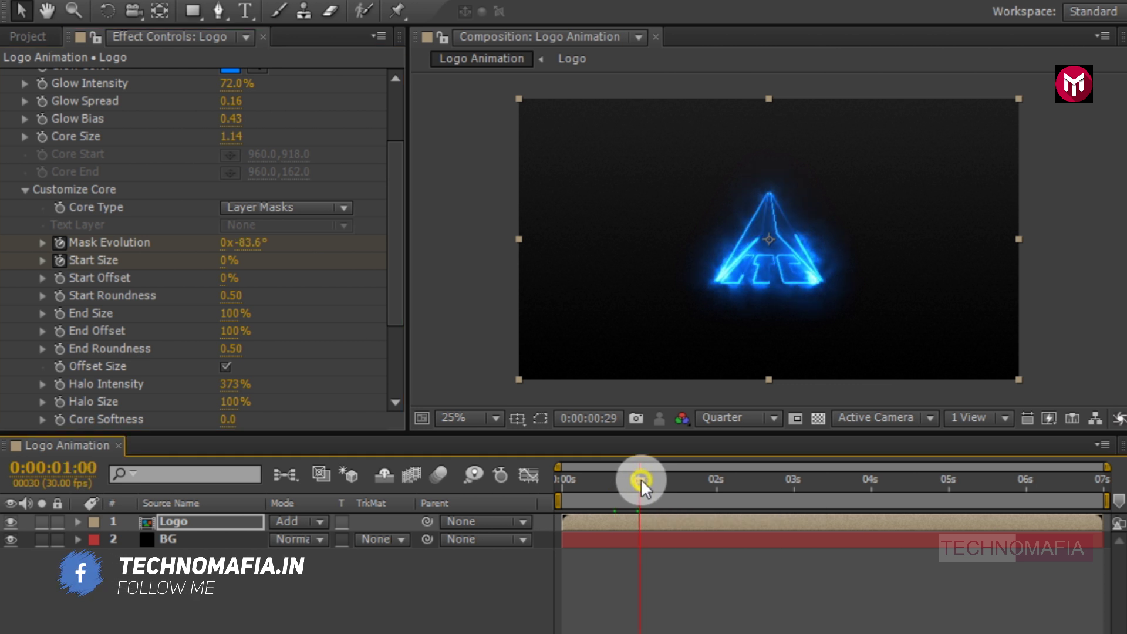
pyautogui.click(229, 260)
pyautogui.write('200')
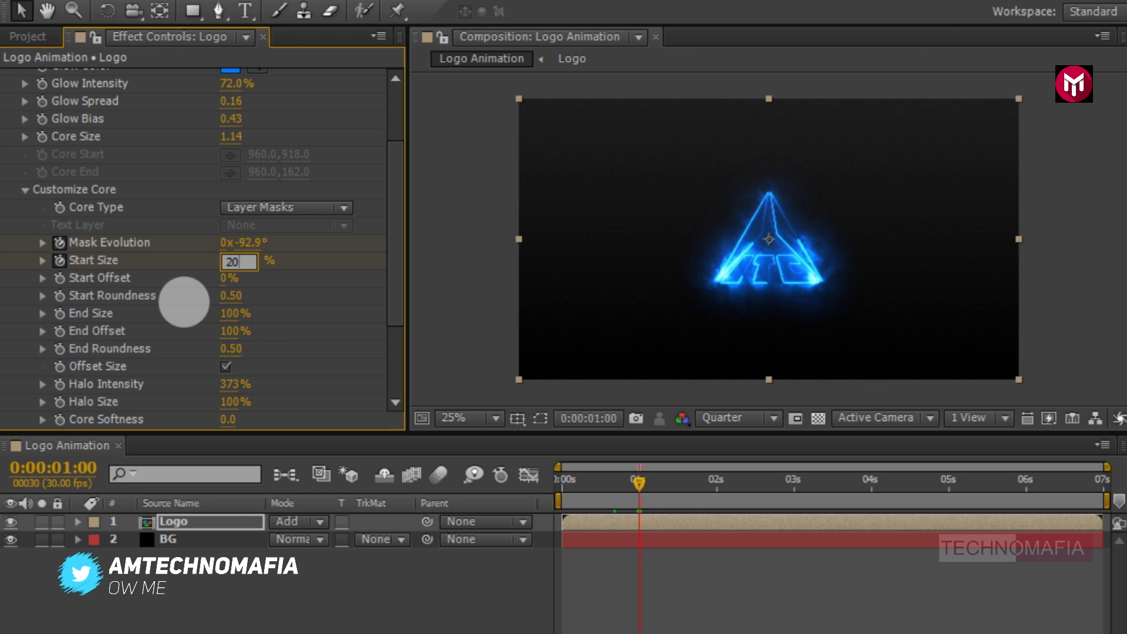
pyautogui.press('Return')
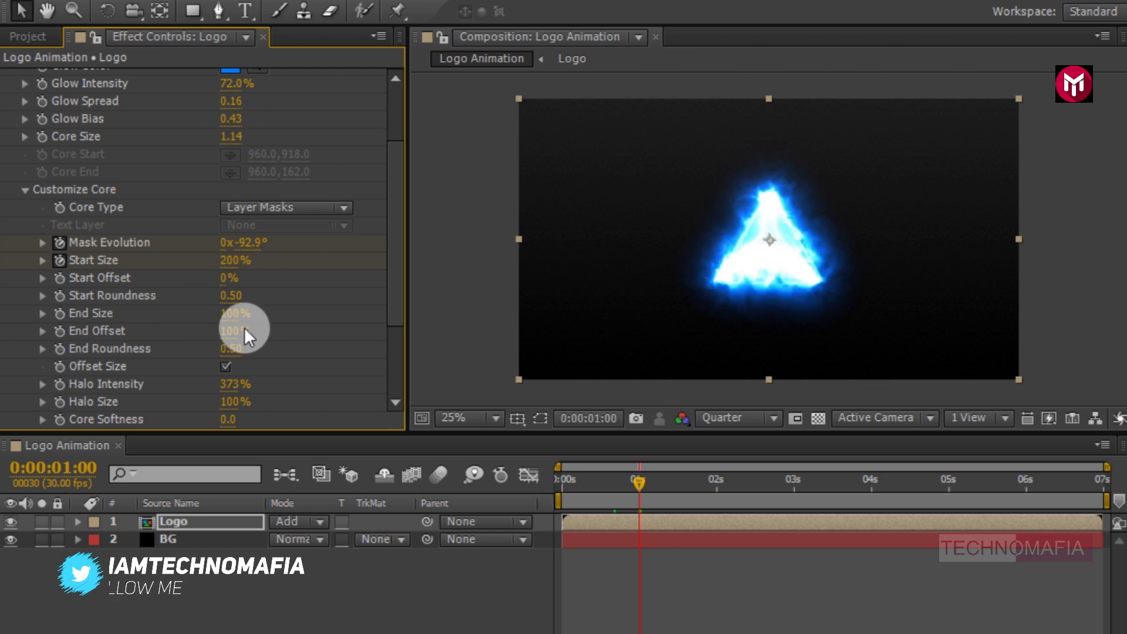
# - Keyframe Start Offset from 100% at 20 frames to 0% at 0:00:05:25
pyautogui.click(613, 481)
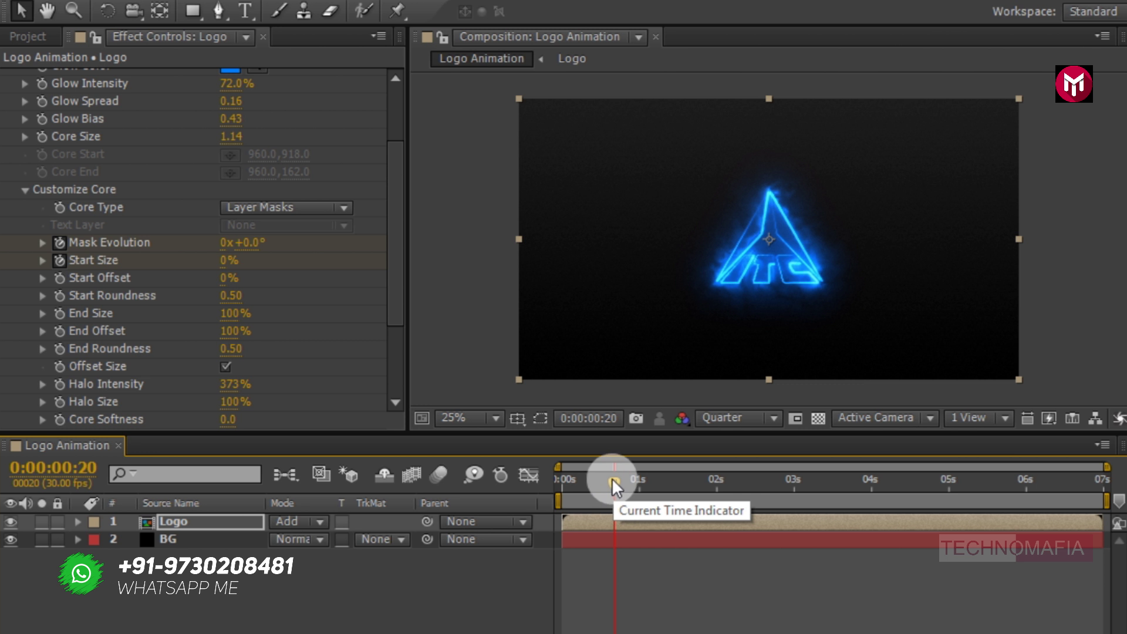
pyautogui.click(69, 280)
pyautogui.click(226, 278)
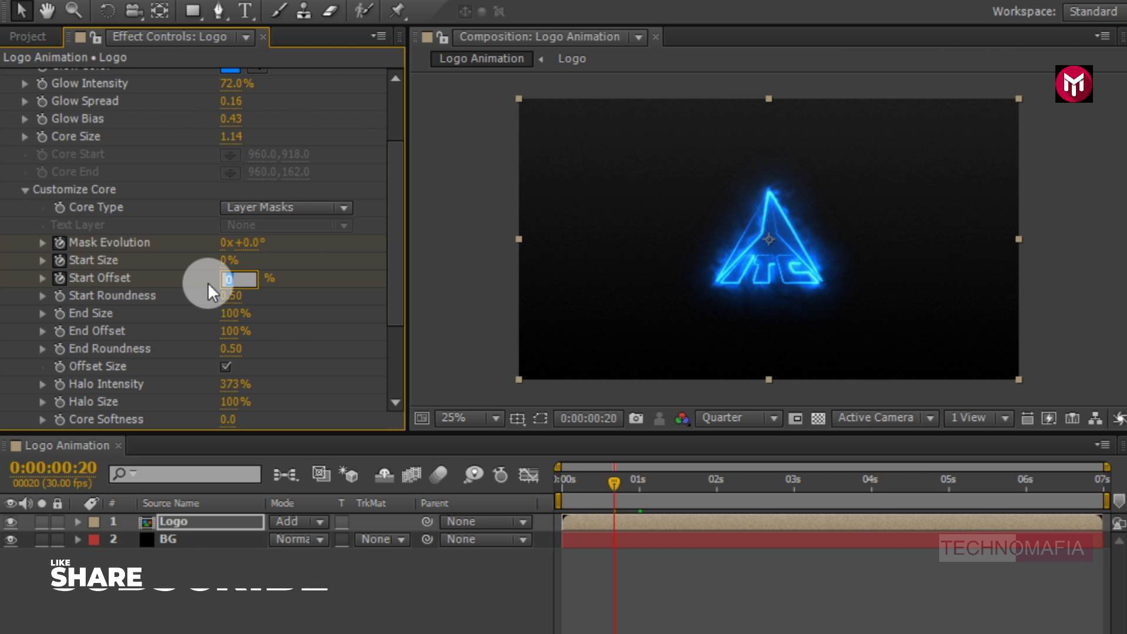
pyautogui.write('100')
pyautogui.click(208, 283)
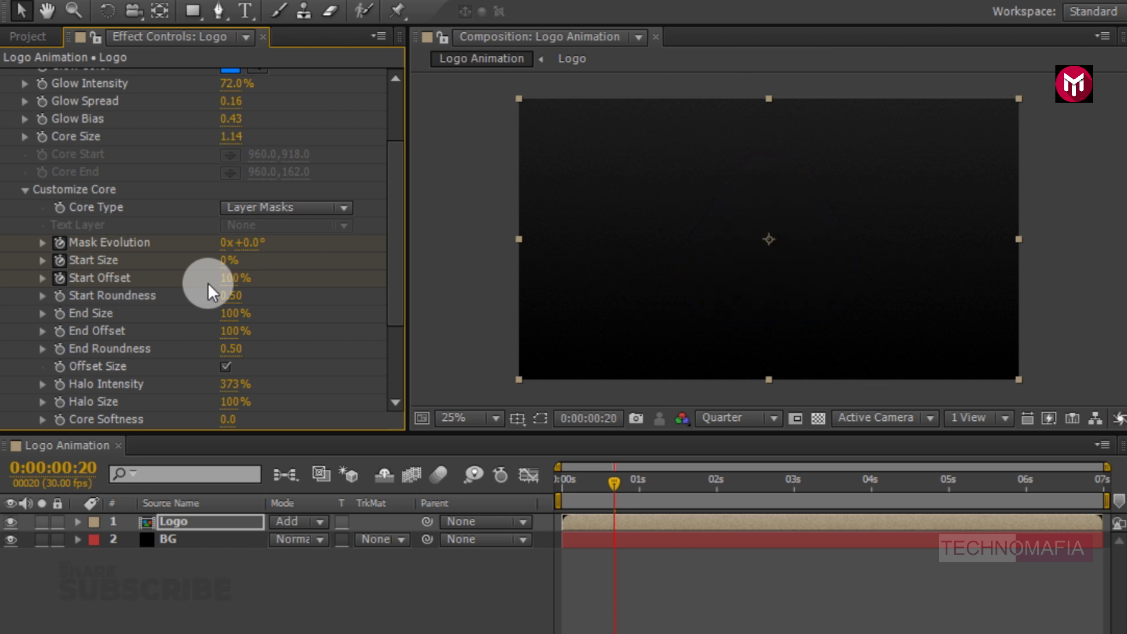
pyautogui.click(1010, 478)
pyautogui.moveTo(1010, 478); pyautogui.dragTo(1013, 479)
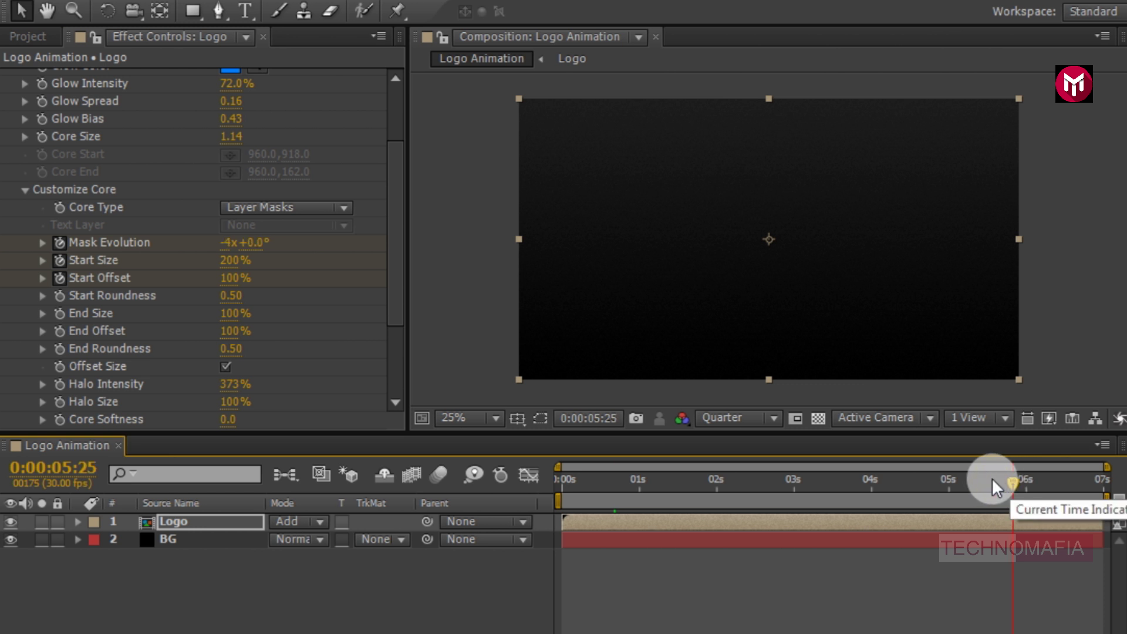
pyautogui.click(231, 280)
pyautogui.write('0')
pyautogui.press('Return')
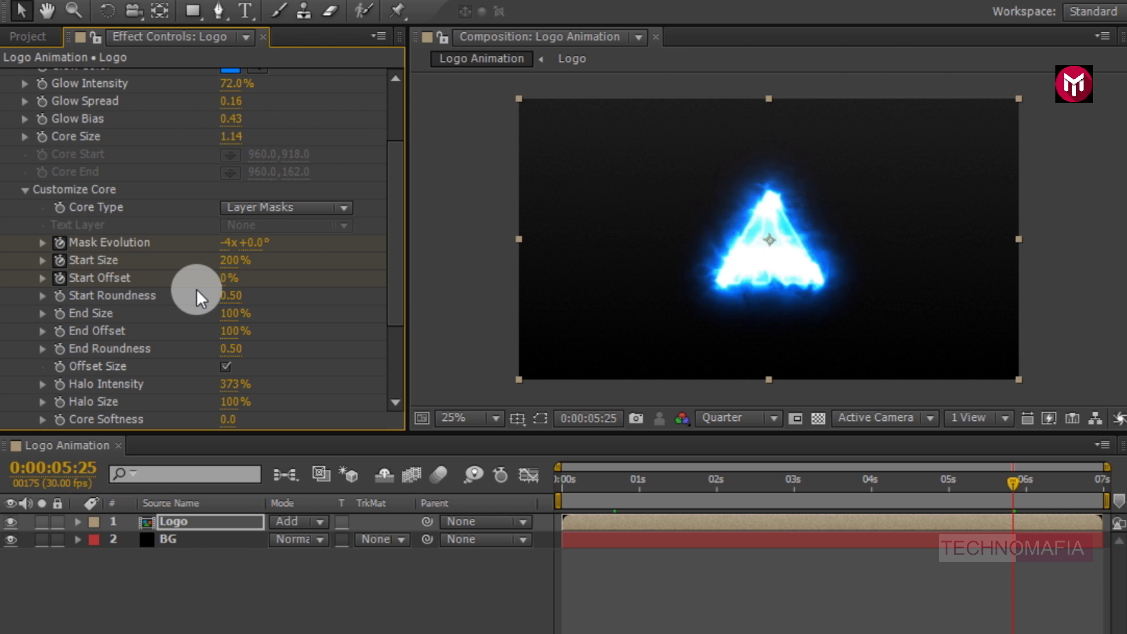
# - Keyframe End Offset from just under one second down to 0% at 0:00:02:05
pyautogui.click(637, 484)
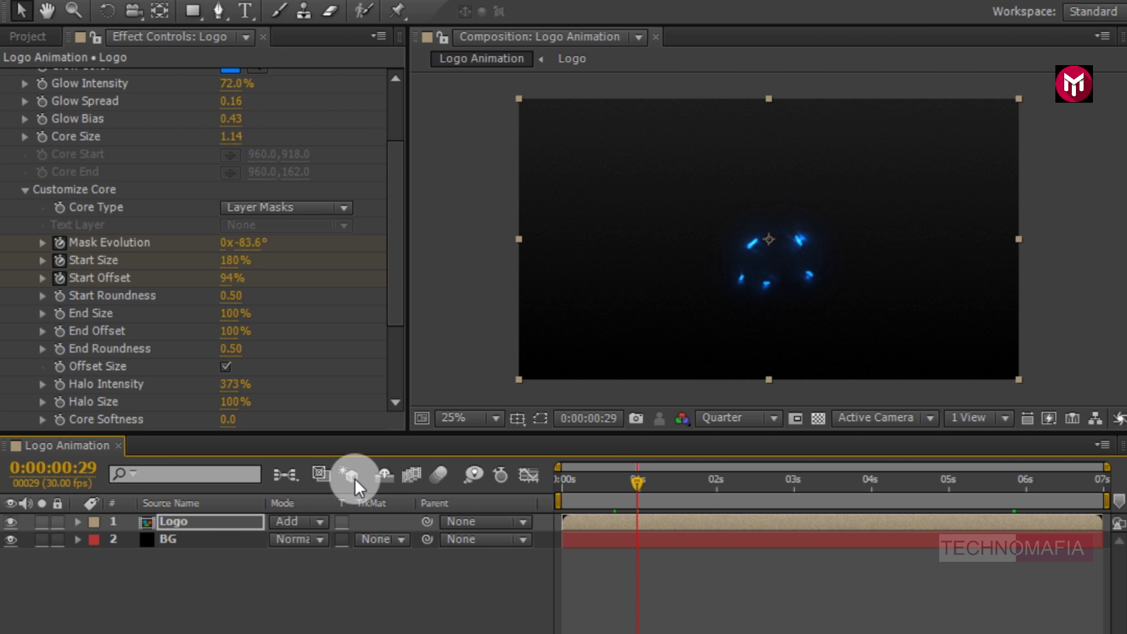
pyautogui.click(61, 332)
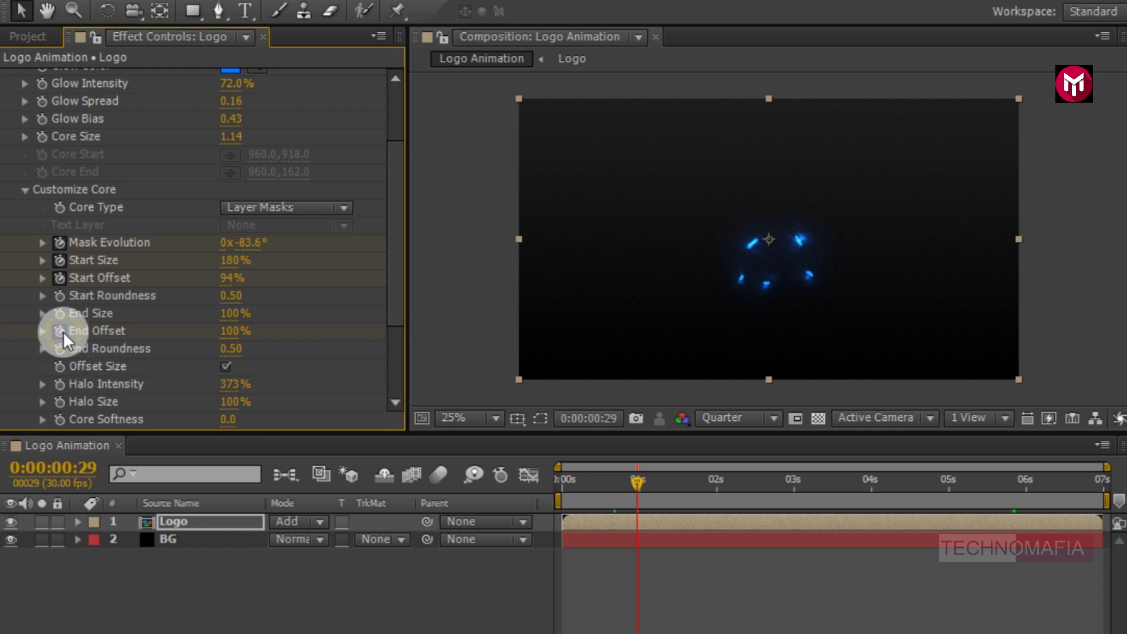
pyautogui.click(734, 481)
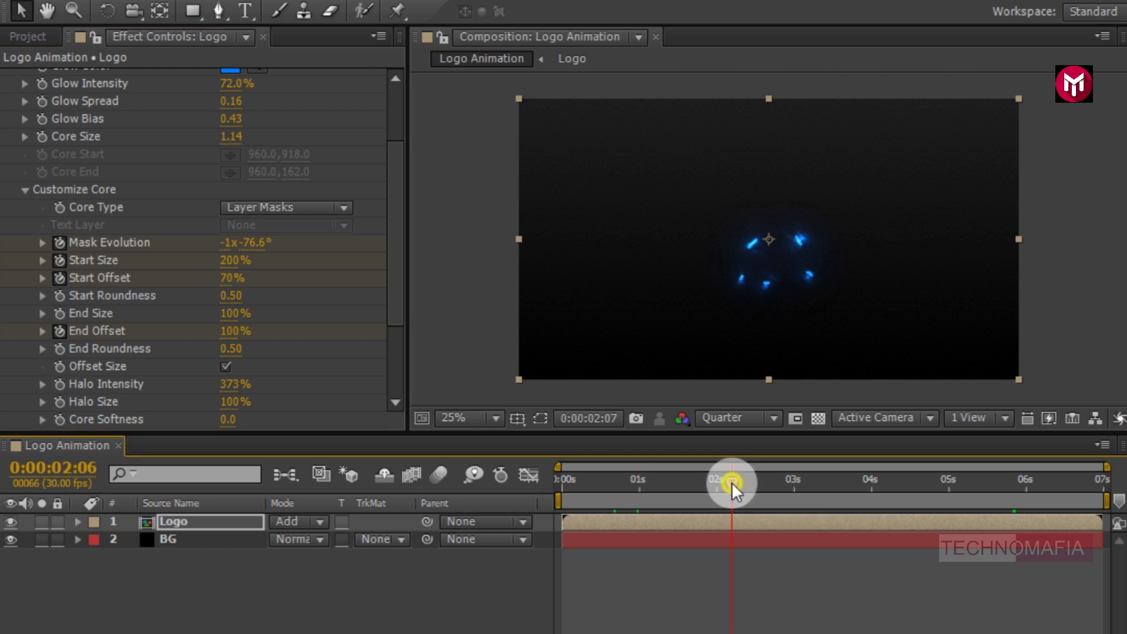
pyautogui.press('pageup')
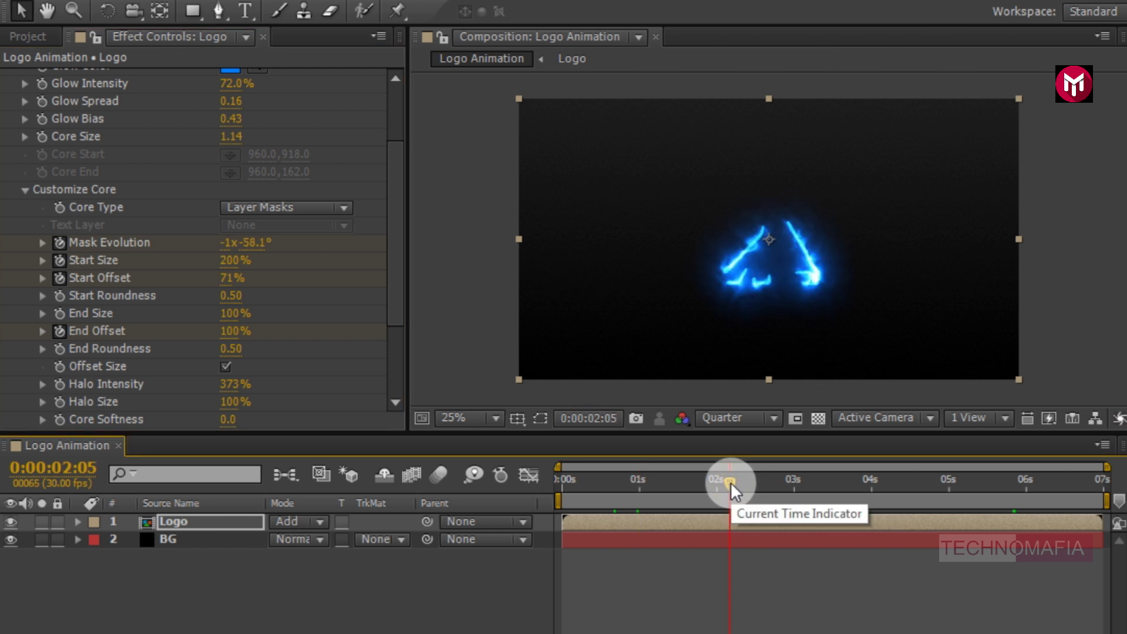
pyautogui.click(234, 330)
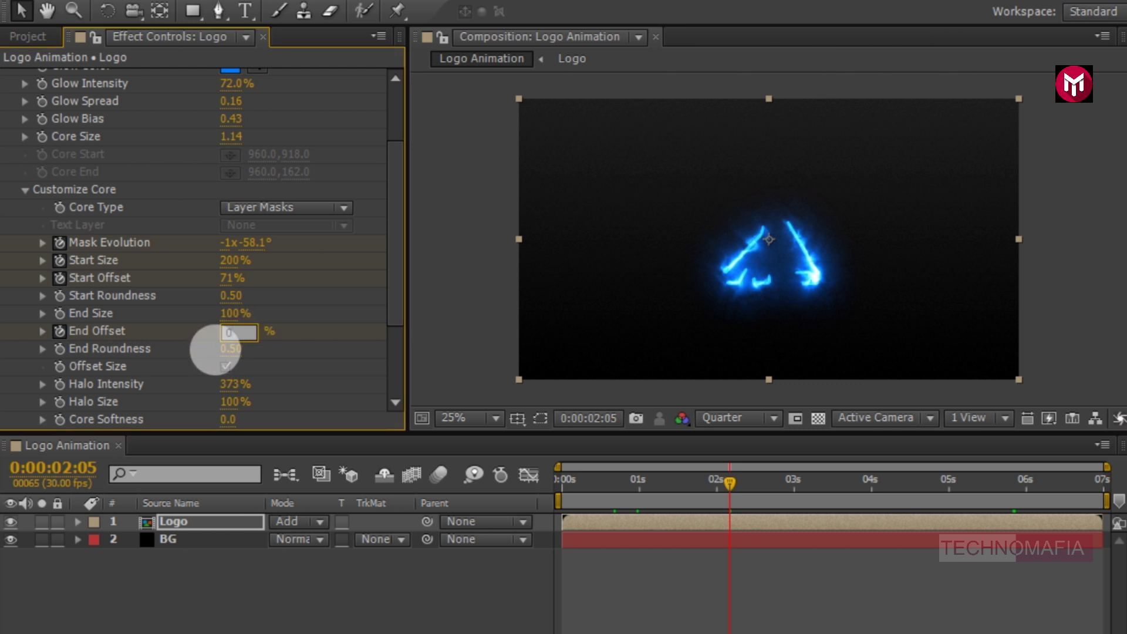
pyautogui.write('0')
pyautogui.press('Return')
pyautogui.scroll(-2, 215, 348)
# - Set Saber 2's Composite to Add and Alpha Mode to Mask Core, then preview from the start
pyautogui.scroll(-3, 215, 348)
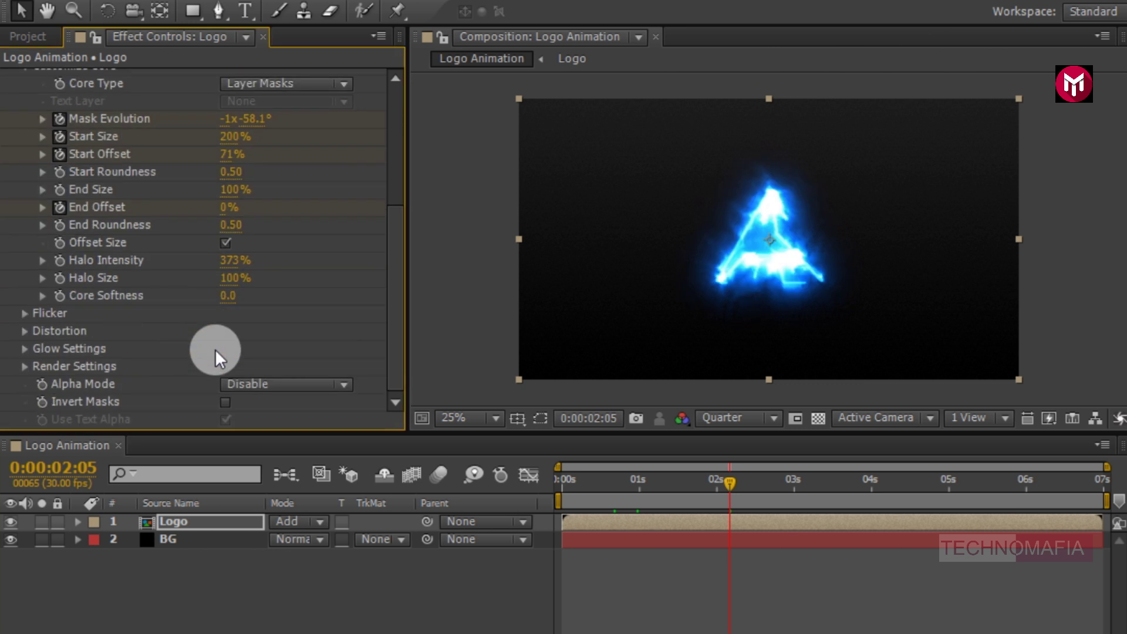
pyautogui.click(26, 365)
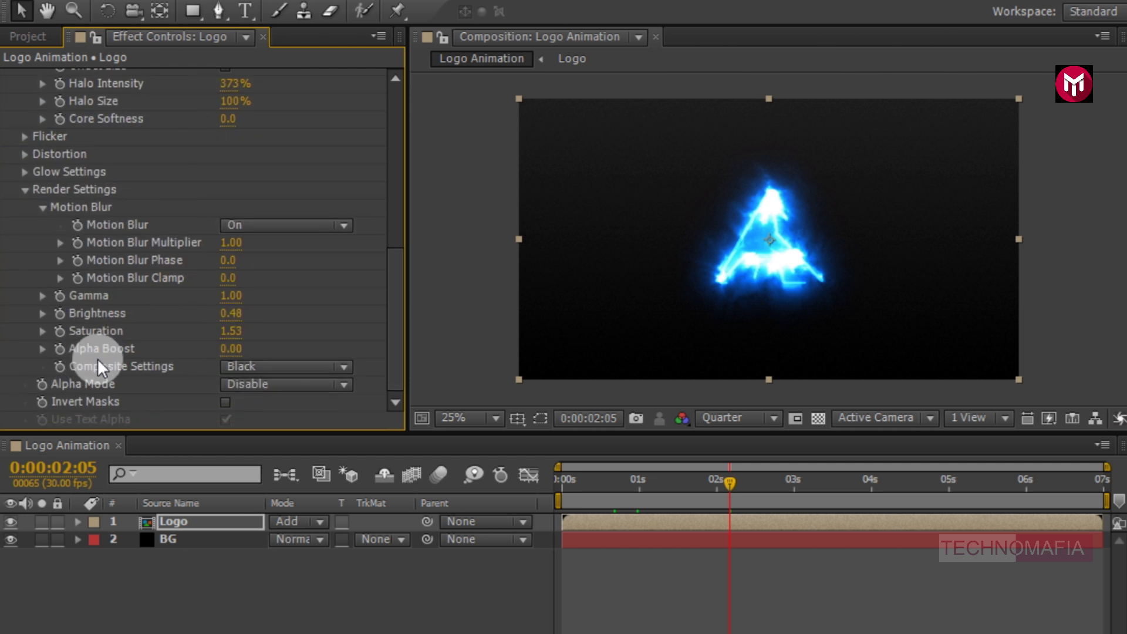
pyautogui.click(259, 364)
pyautogui.click(266, 434)
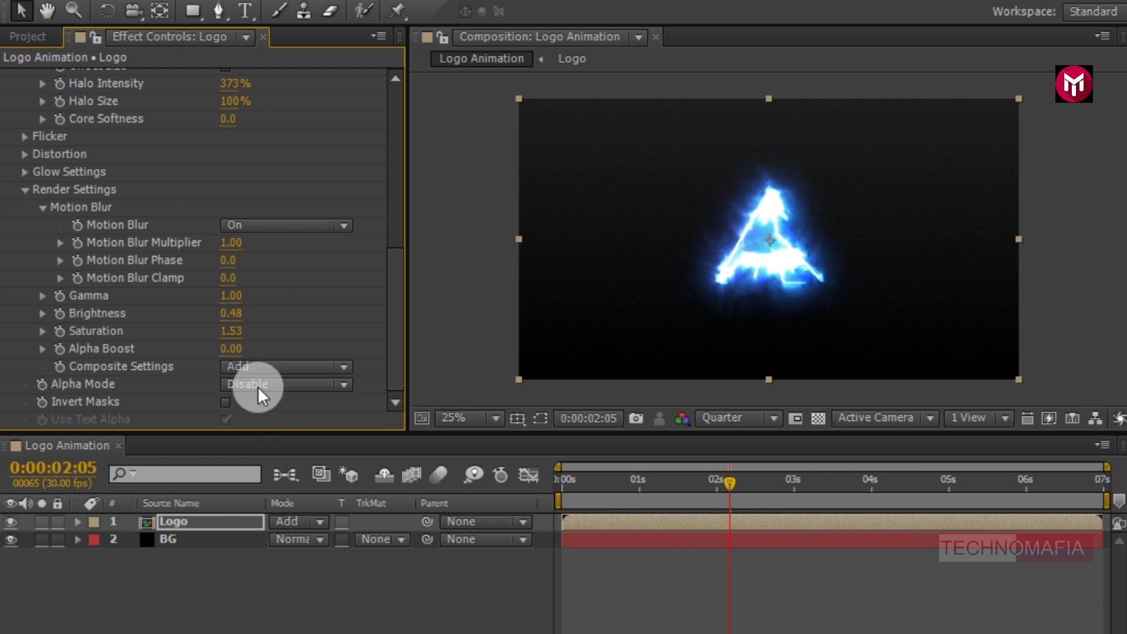
pyautogui.click(258, 385)
pyautogui.click(259, 428)
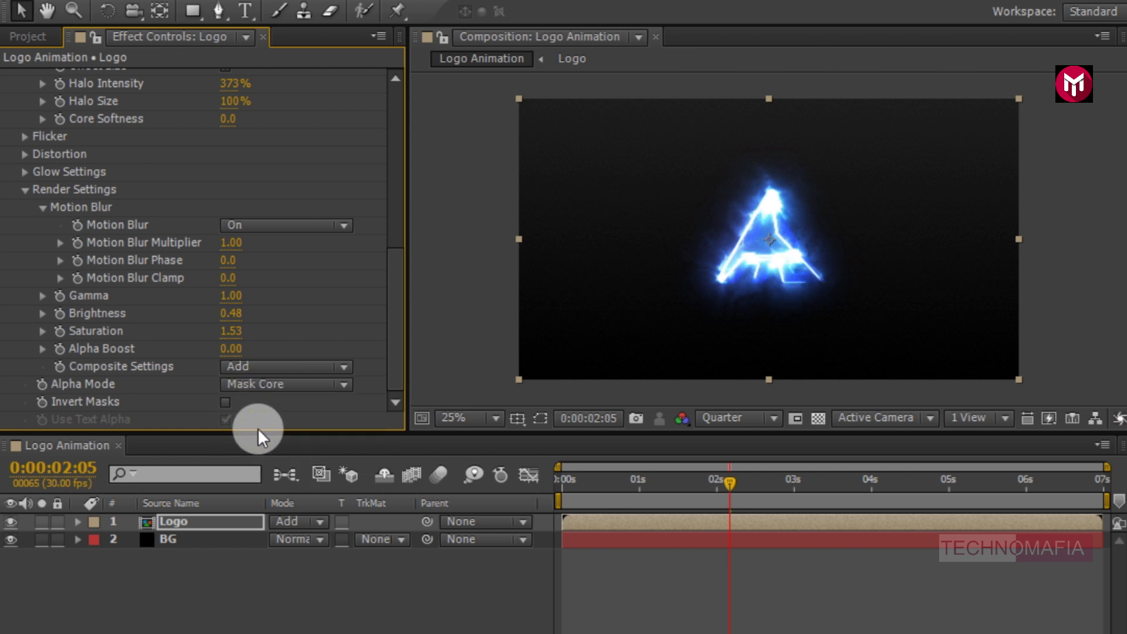
pyautogui.click(564, 483)
pyautogui.press('space')
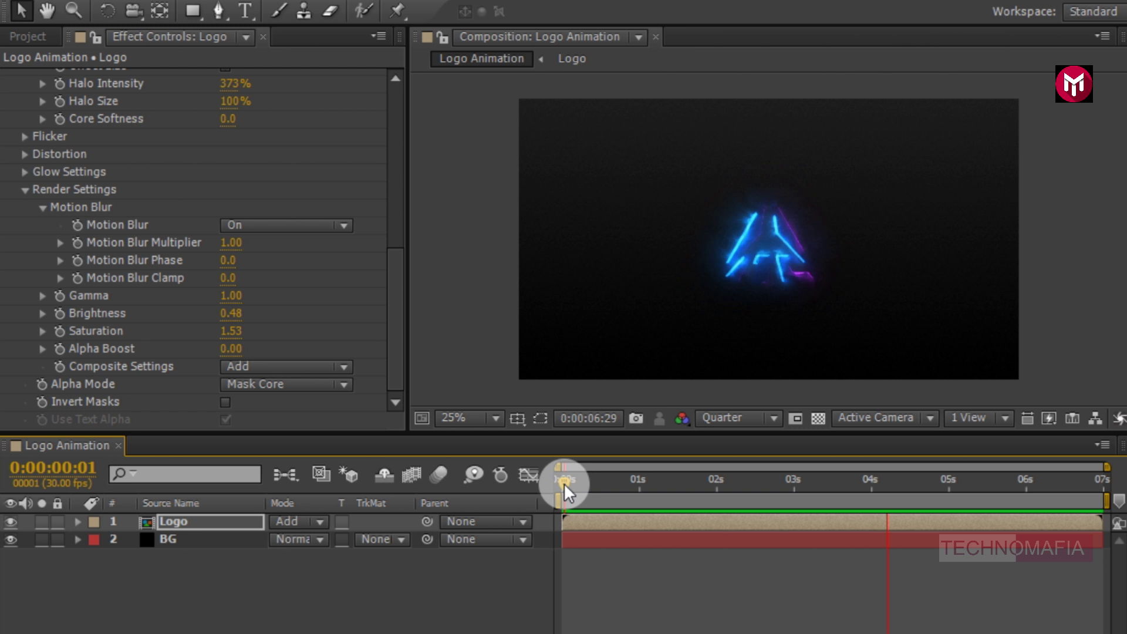
# - Stop the preview, enable the Logo layer's 3D switch, and move the time to 0:00:02:15
pyautogui.click(565, 483)
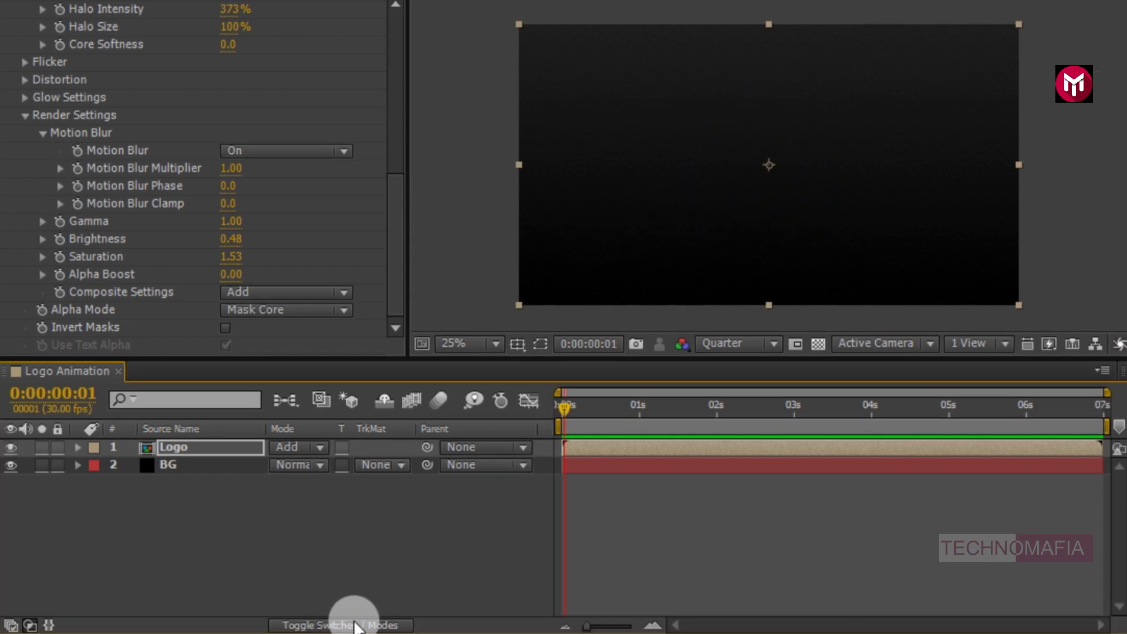
pyautogui.click(354, 625)
pyautogui.click(382, 448)
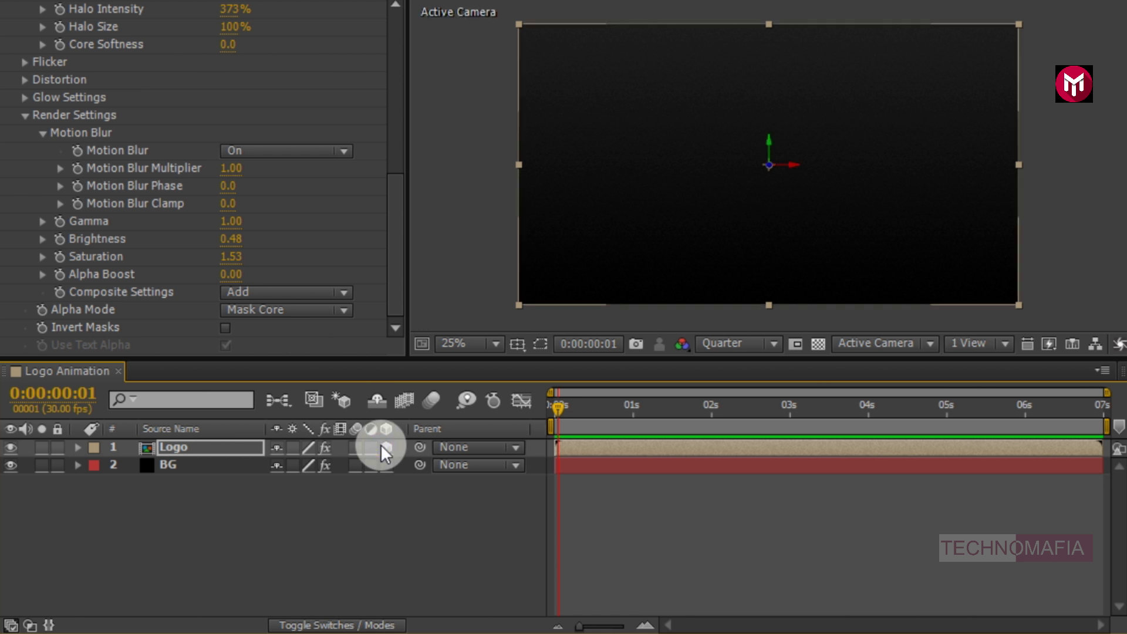
pyautogui.click(817, 410)
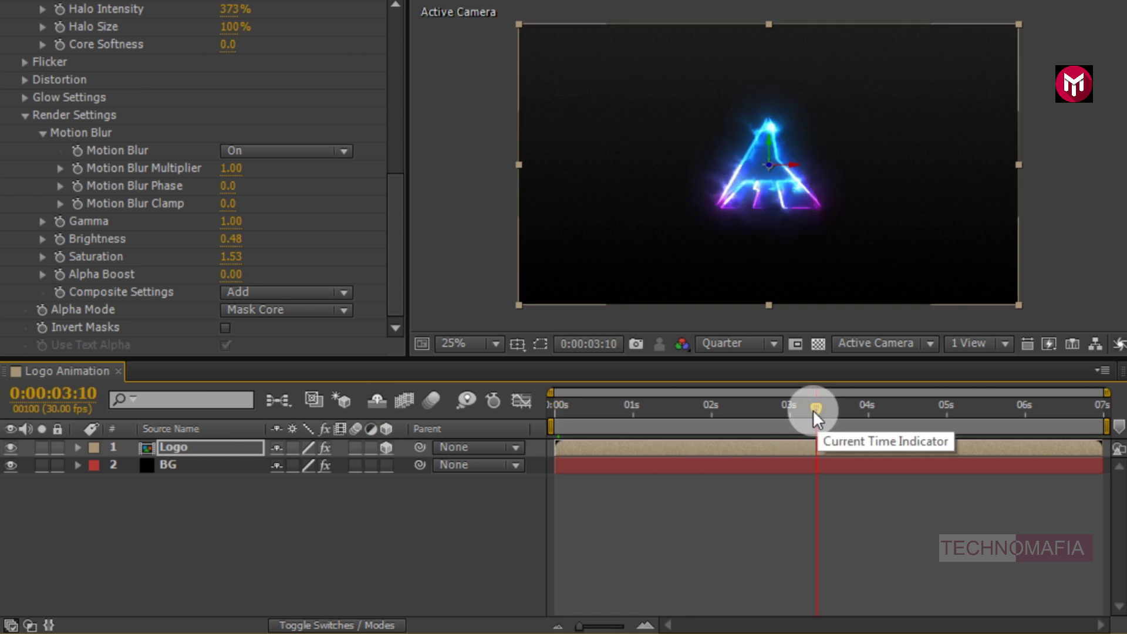
pyautogui.click(751, 409)
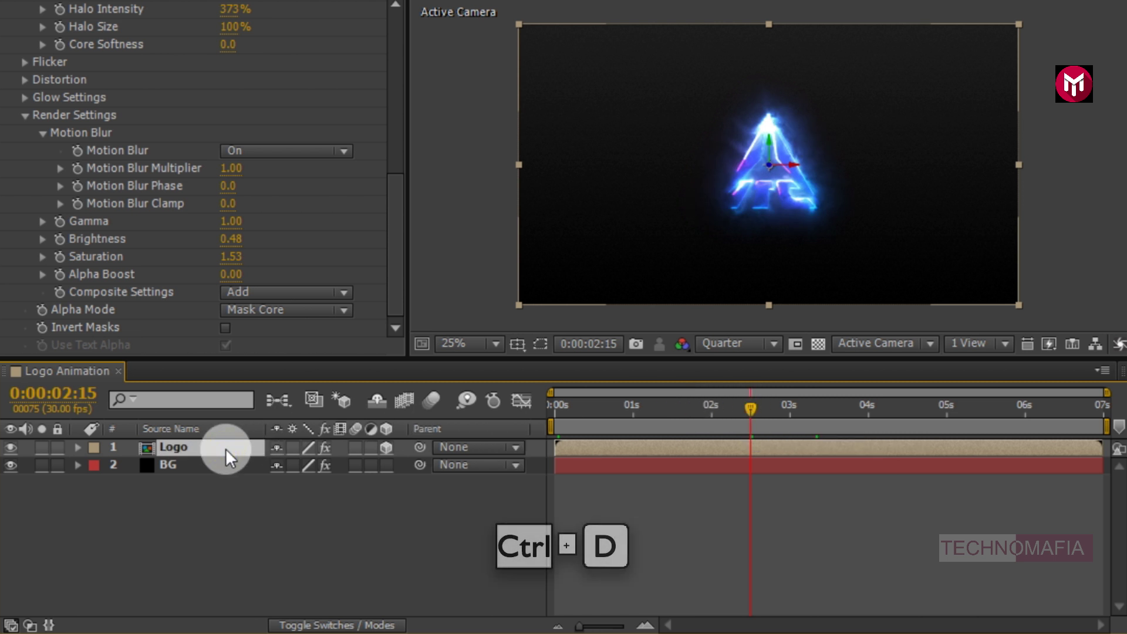
# - Duplicate the Logo layer, tilt the copy on X, and lower it to Position 960,793
pyautogui.hotkey('ctrl', 'd')
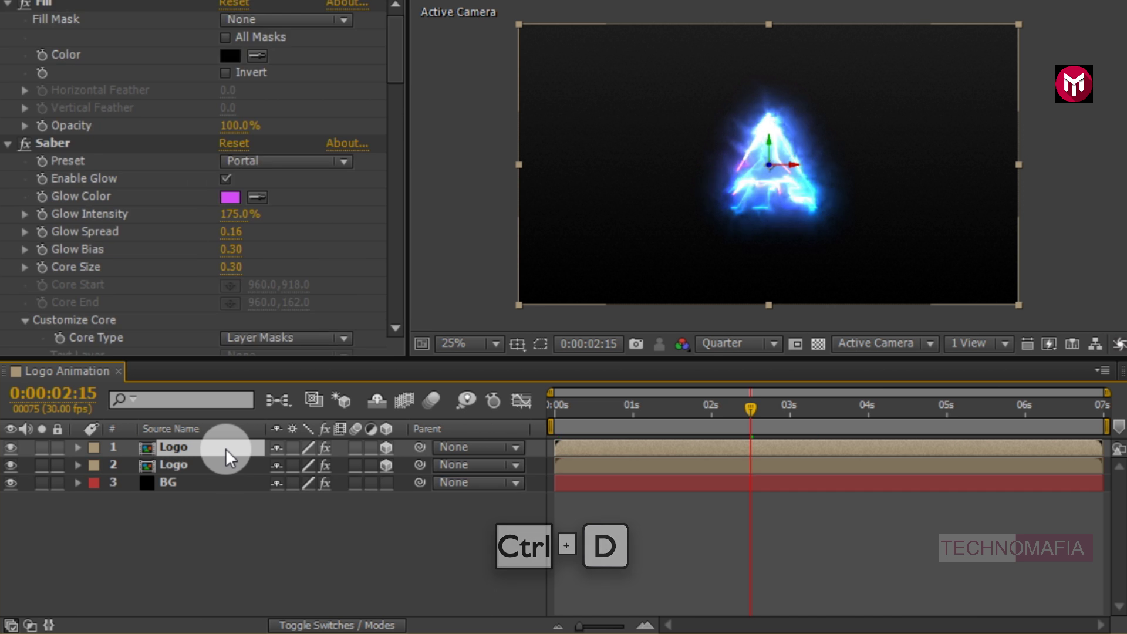
pyautogui.press('r')
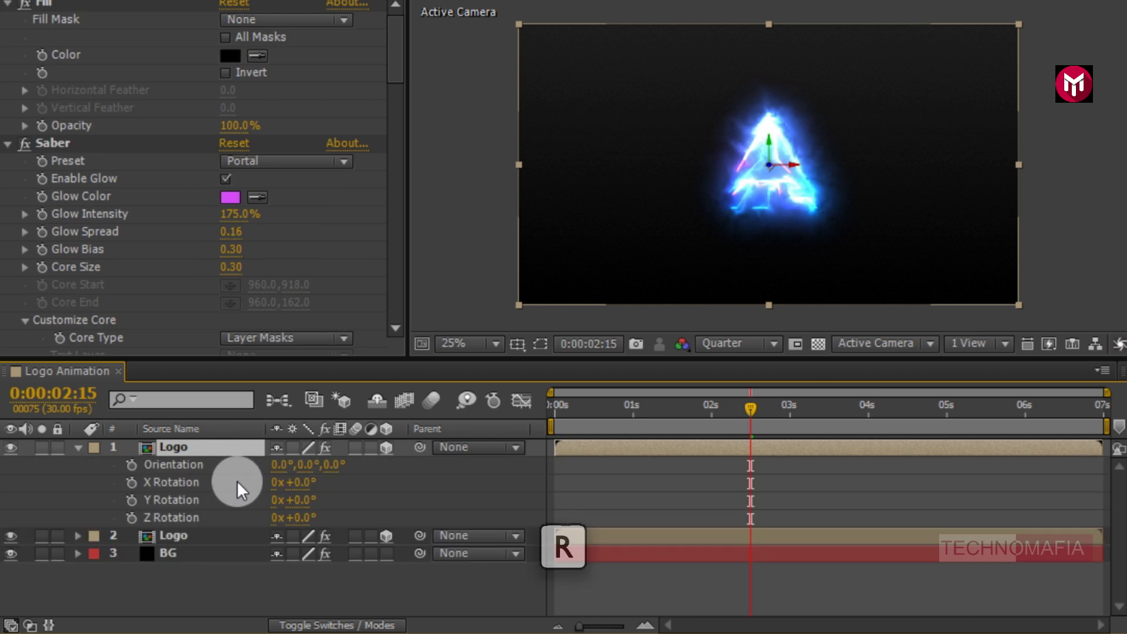
pyautogui.moveTo(295, 483); pyautogui.dragTo(410, 494)
pyautogui.press('p')
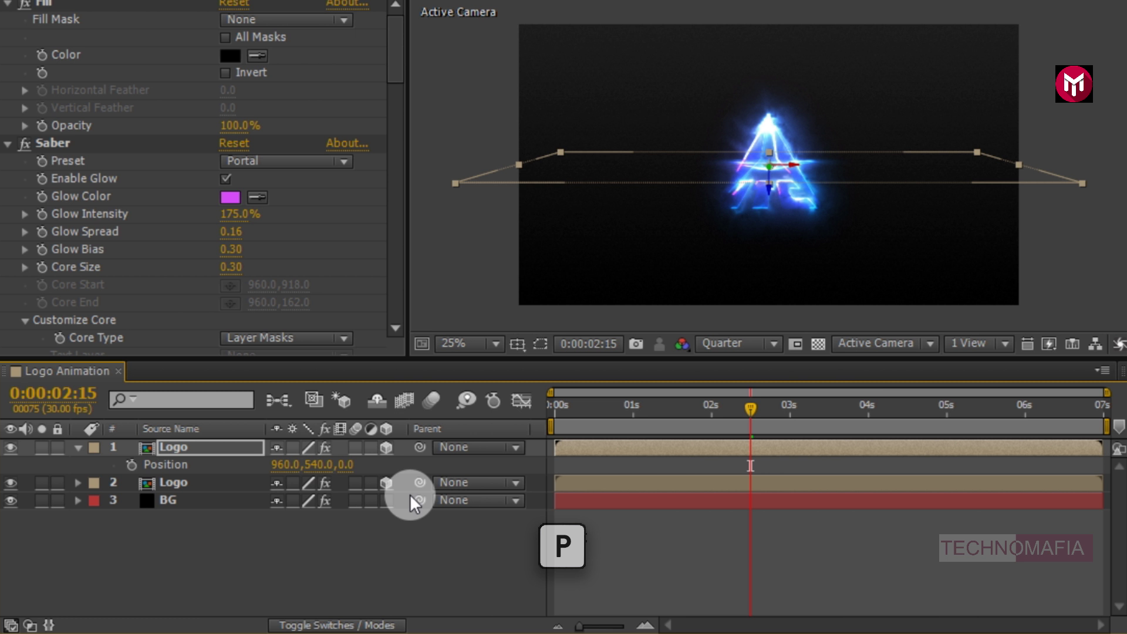
pyautogui.moveTo(314, 465); pyautogui.dragTo(568, 473)
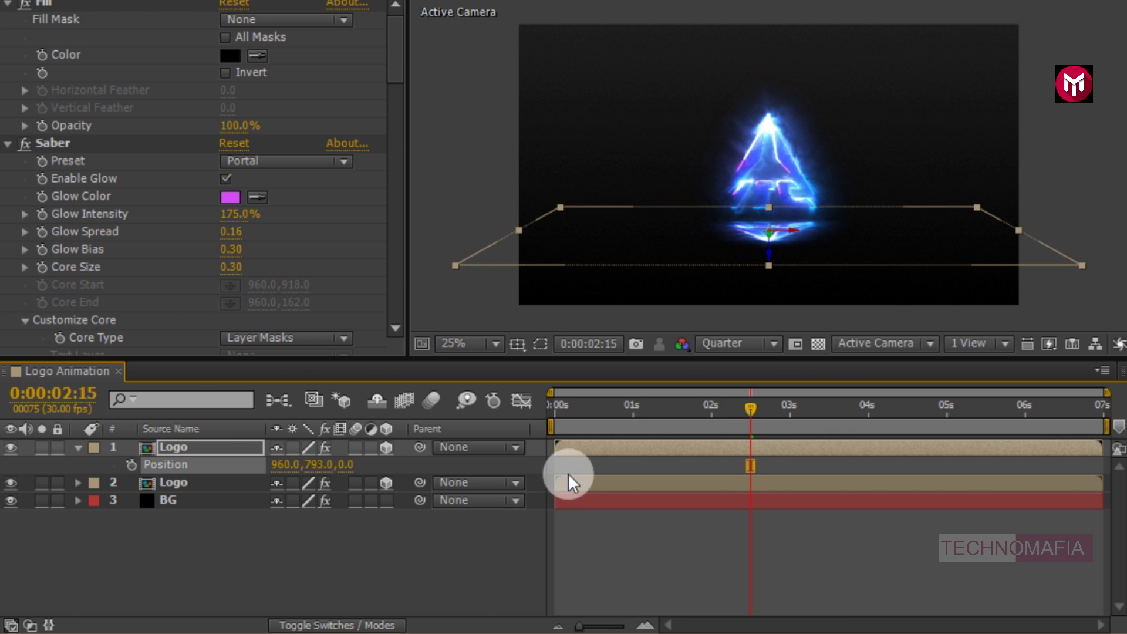
pyautogui.click(189, 450)
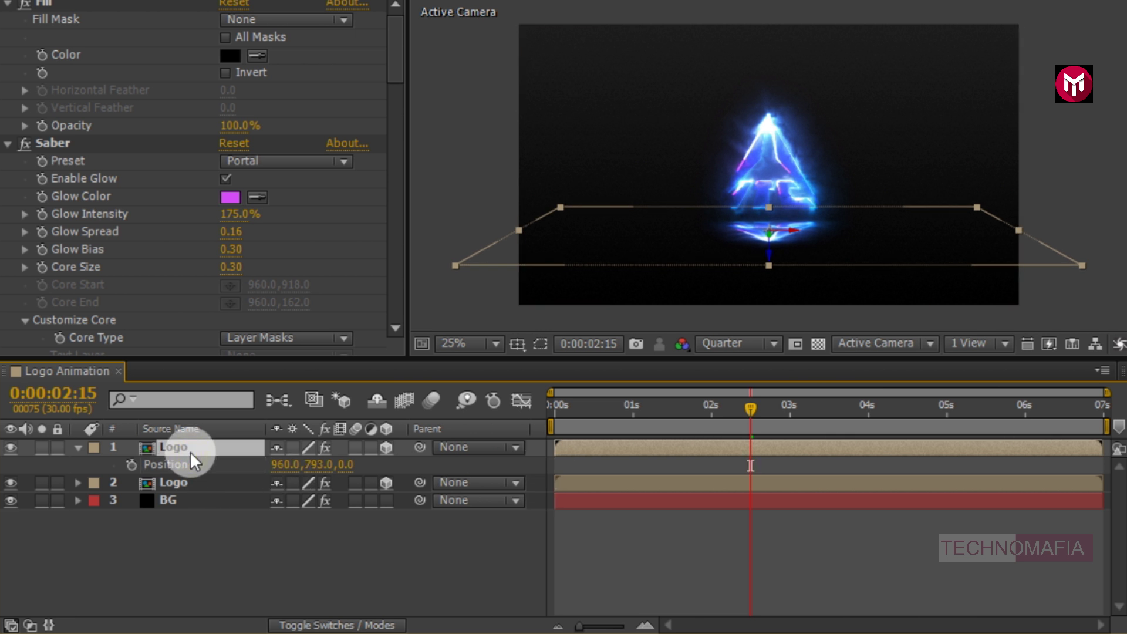
# - Collapse the existing effects and add Gaussian Blur with Blurriness 41.1 to the reflection layer
pyautogui.click(9, 11)
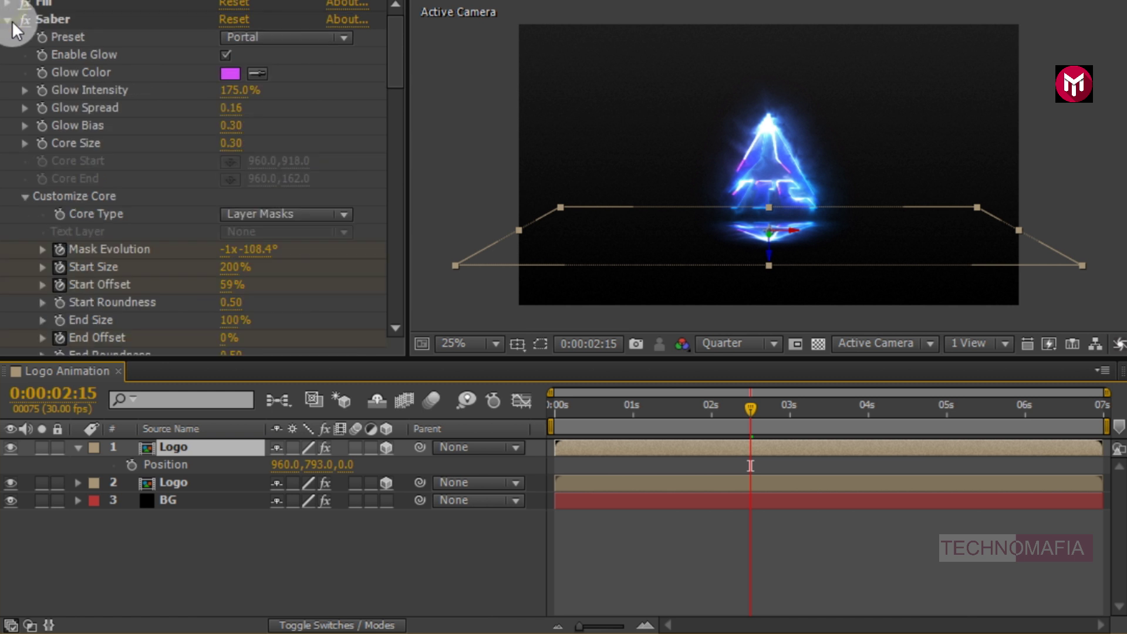
pyautogui.click(9, 22)
pyautogui.click(10, 37)
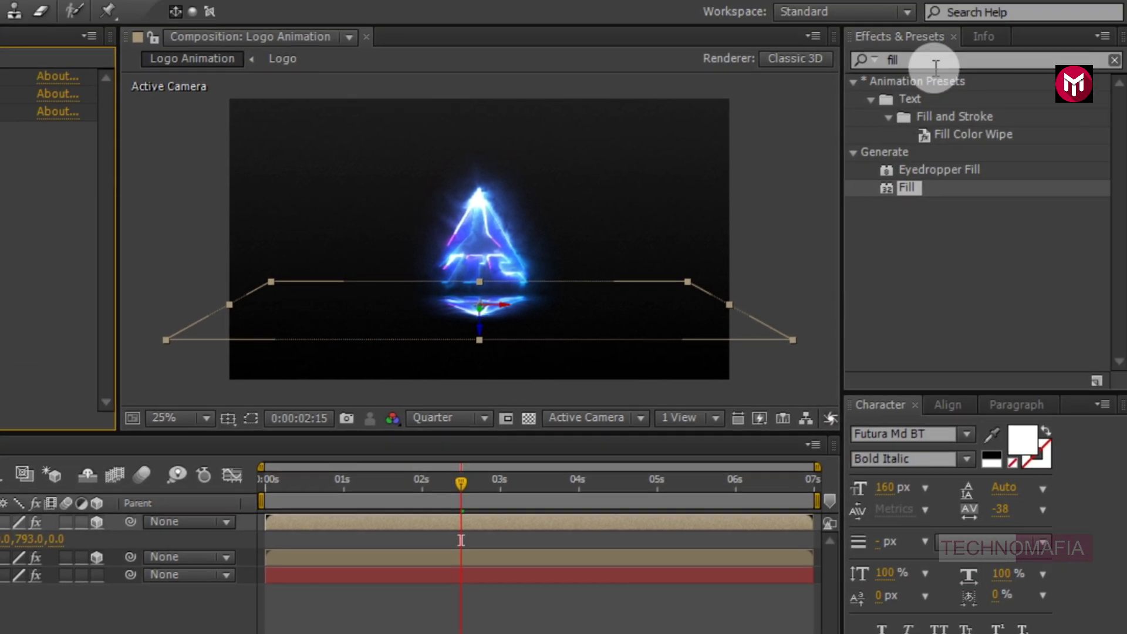
pyautogui.moveTo(928, 61); pyautogui.dragTo(864, 61)
pyautogui.write('ga')
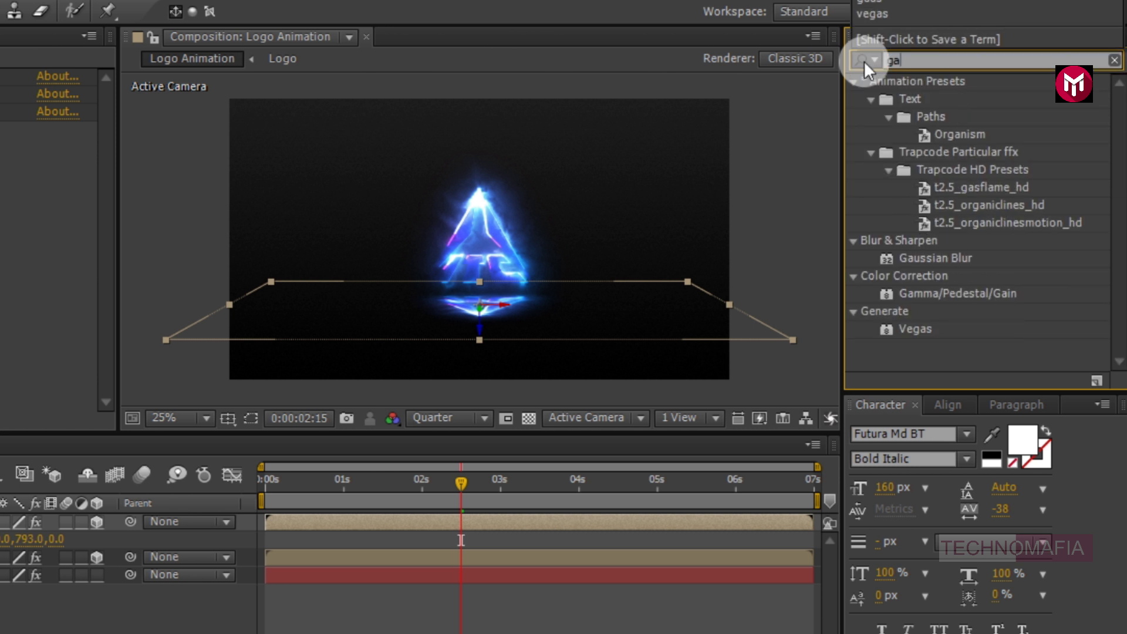
pyautogui.doubleClick(927, 257)
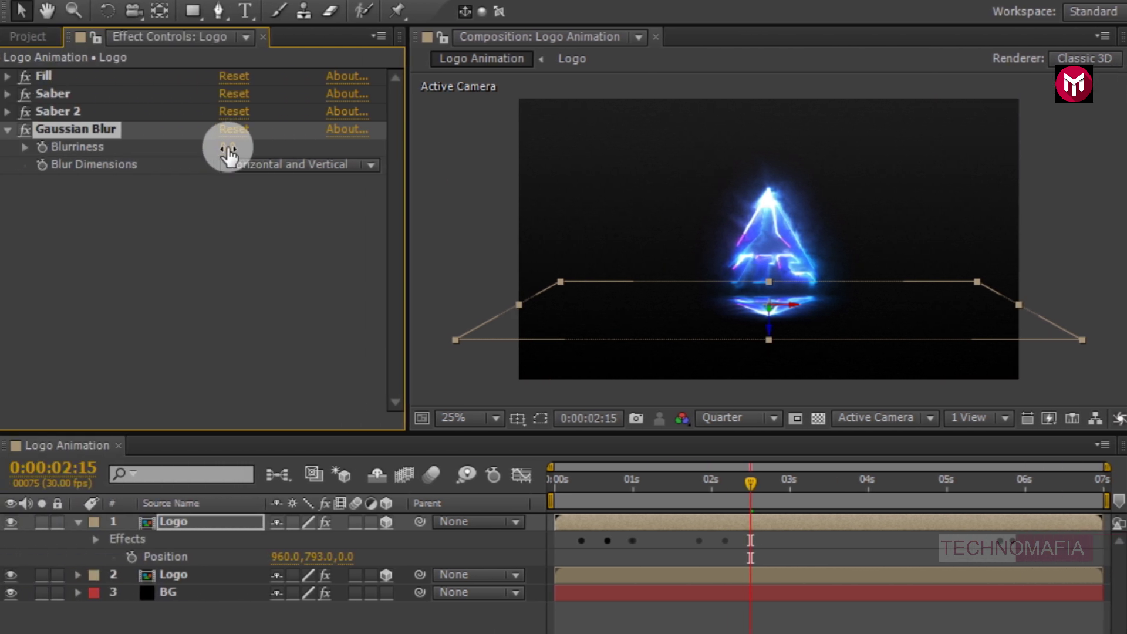
pyautogui.moveTo(227, 149); pyautogui.dragTo(554, 151)
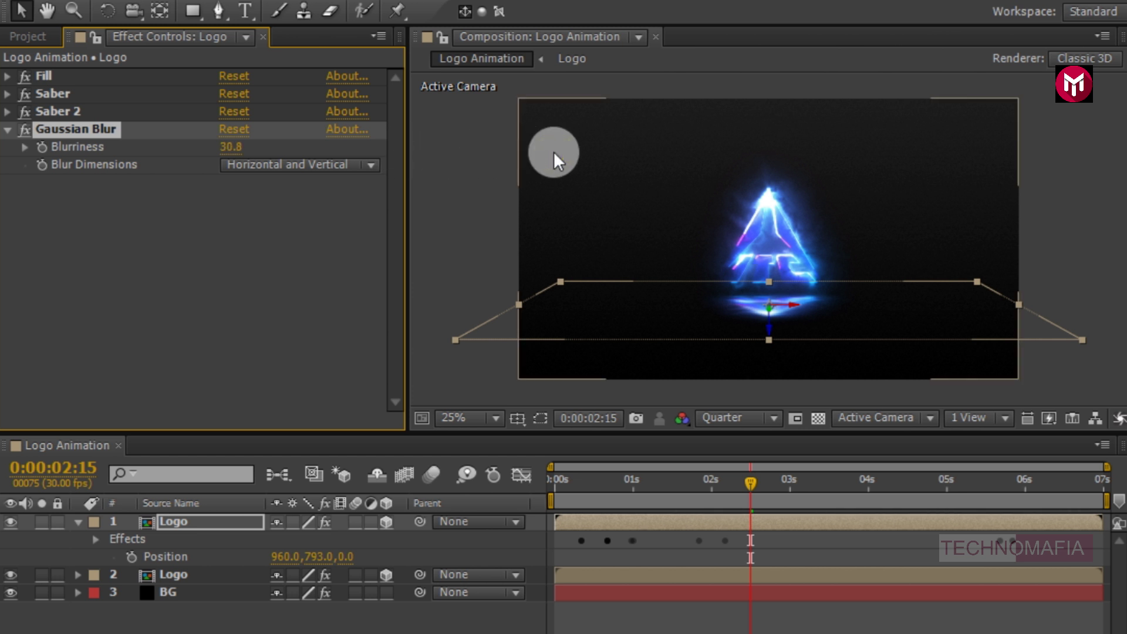
pyautogui.moveTo(237, 148); pyautogui.dragTo(346, 151)
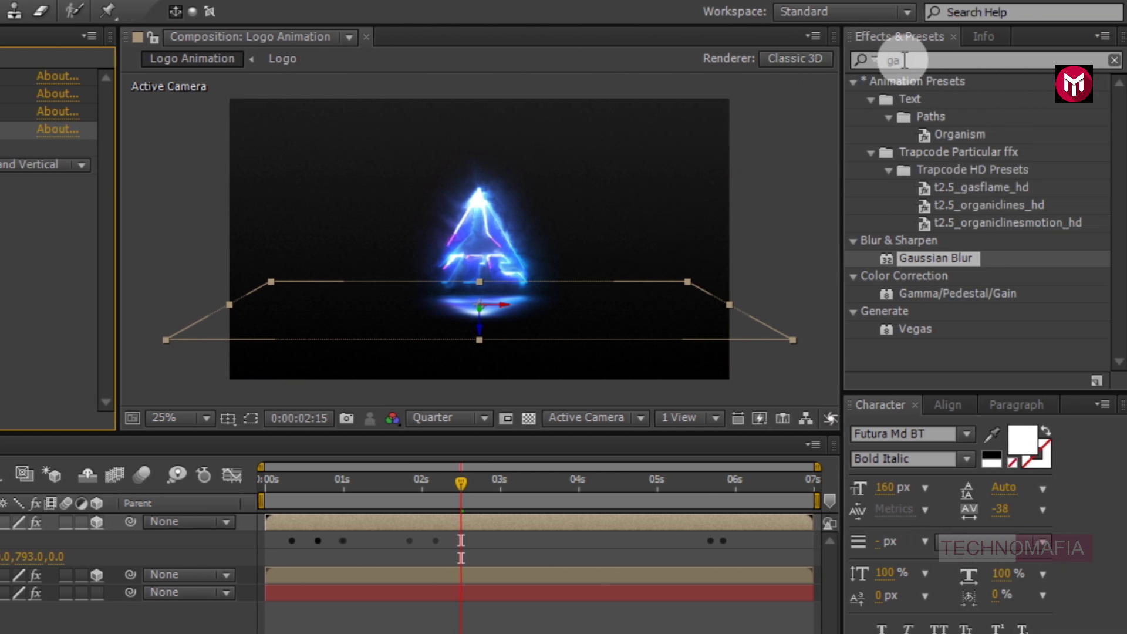
# - Add CC Radial Fast Blur to the reflection and raise its Amount to 89
pyautogui.click(881, 59)
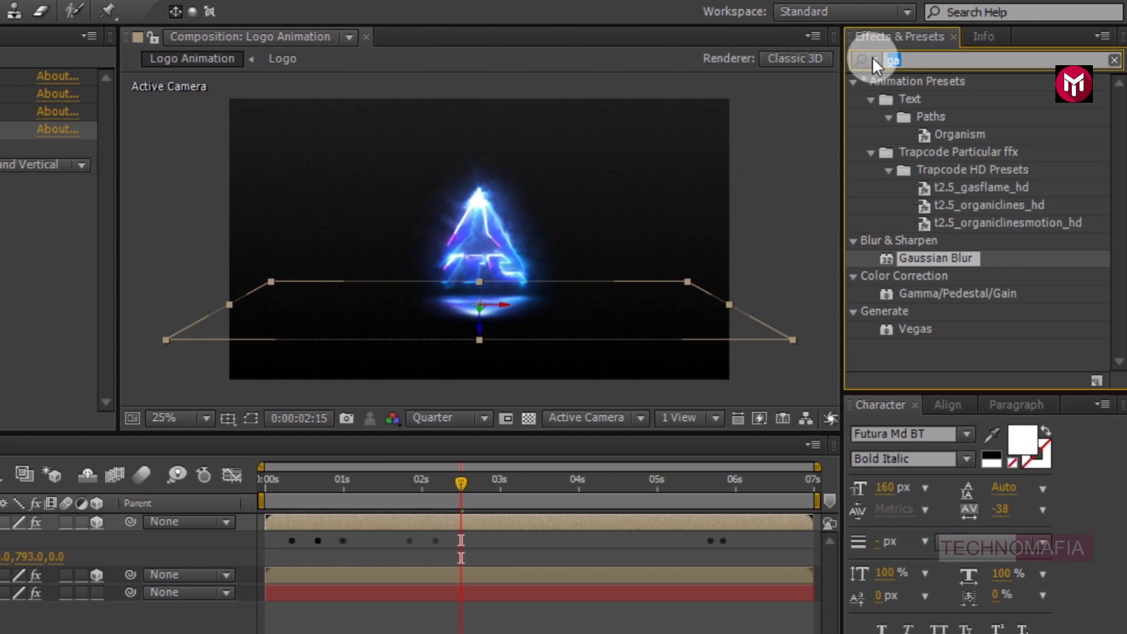
pyautogui.write('cc ra')
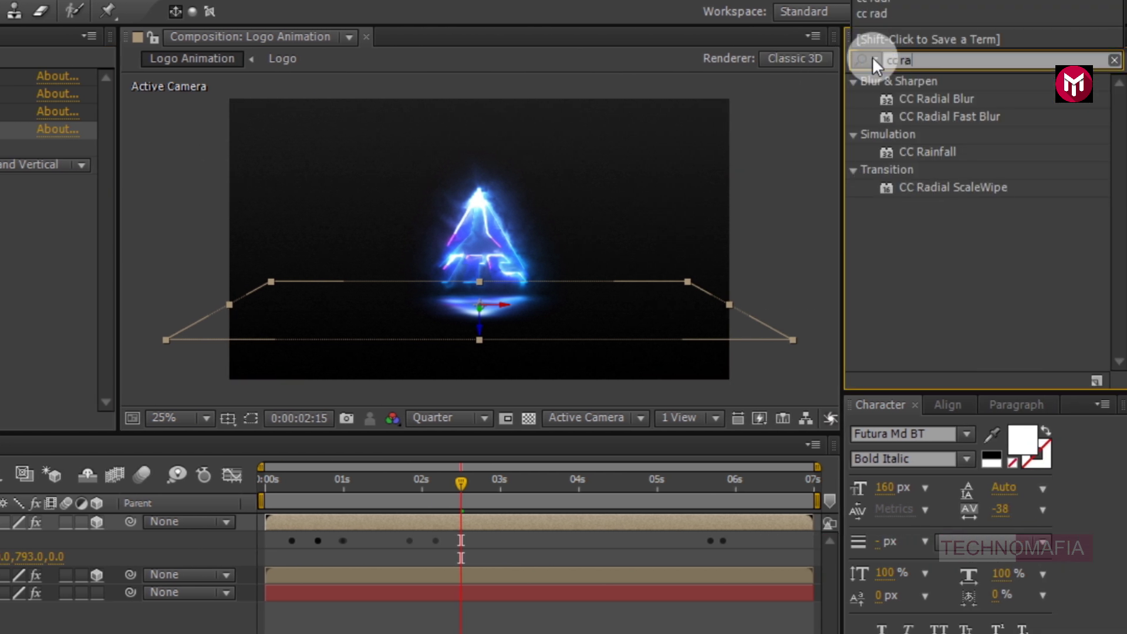
pyautogui.doubleClick(926, 115)
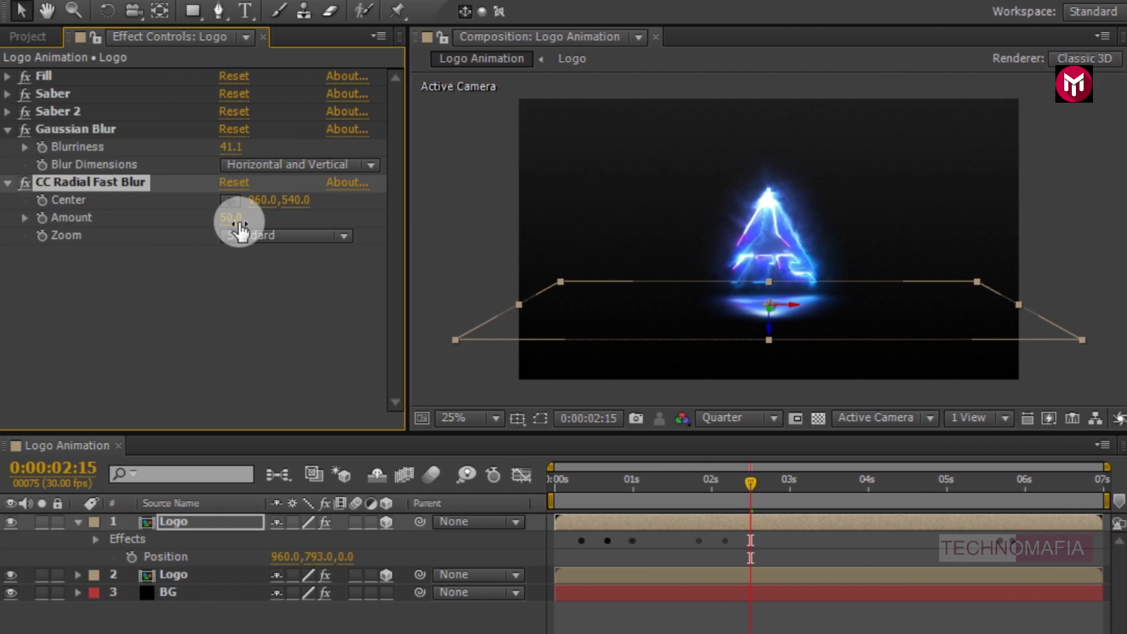
pyautogui.moveTo(239, 226); pyautogui.dragTo(290, 228)
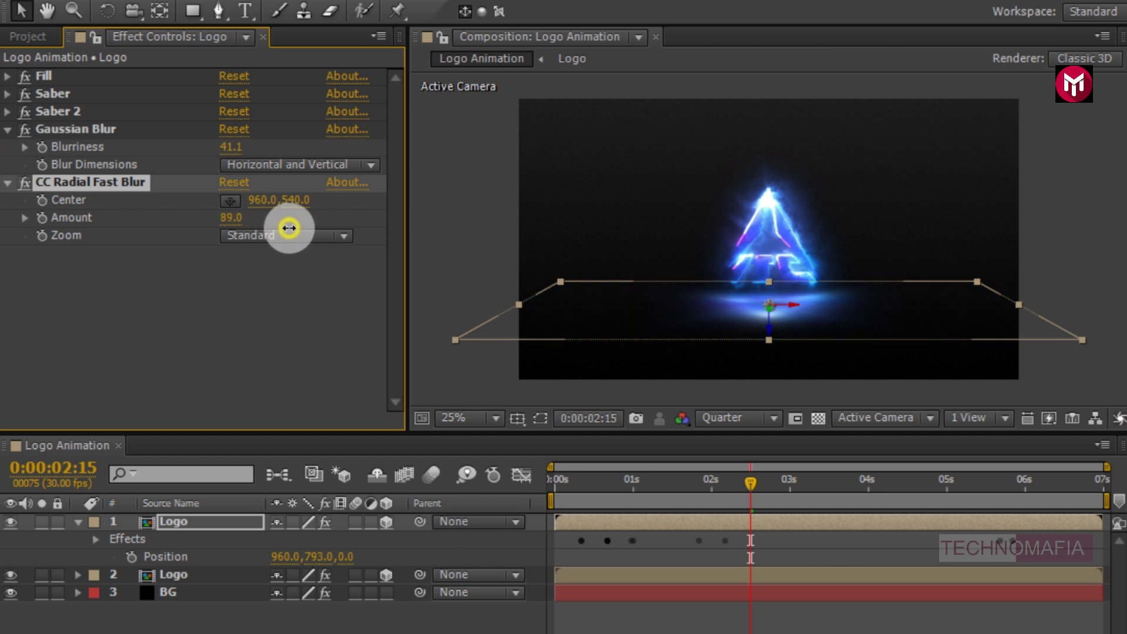
# - Lower the top Logo reflection layer's Opacity to 39%
pyautogui.press('t')
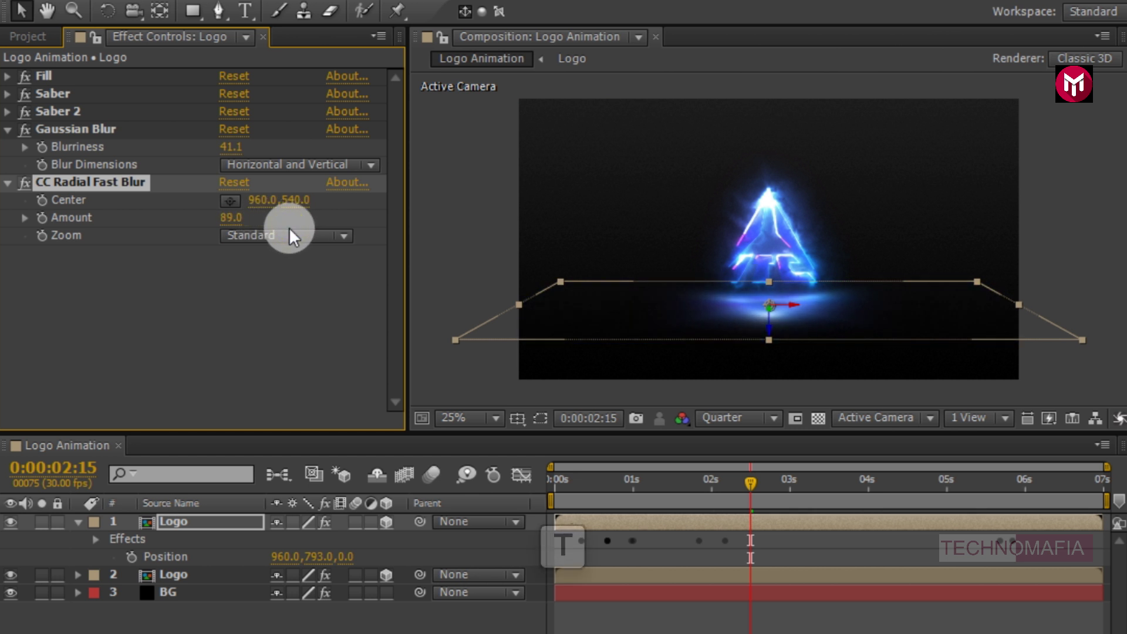
pyautogui.click(219, 520)
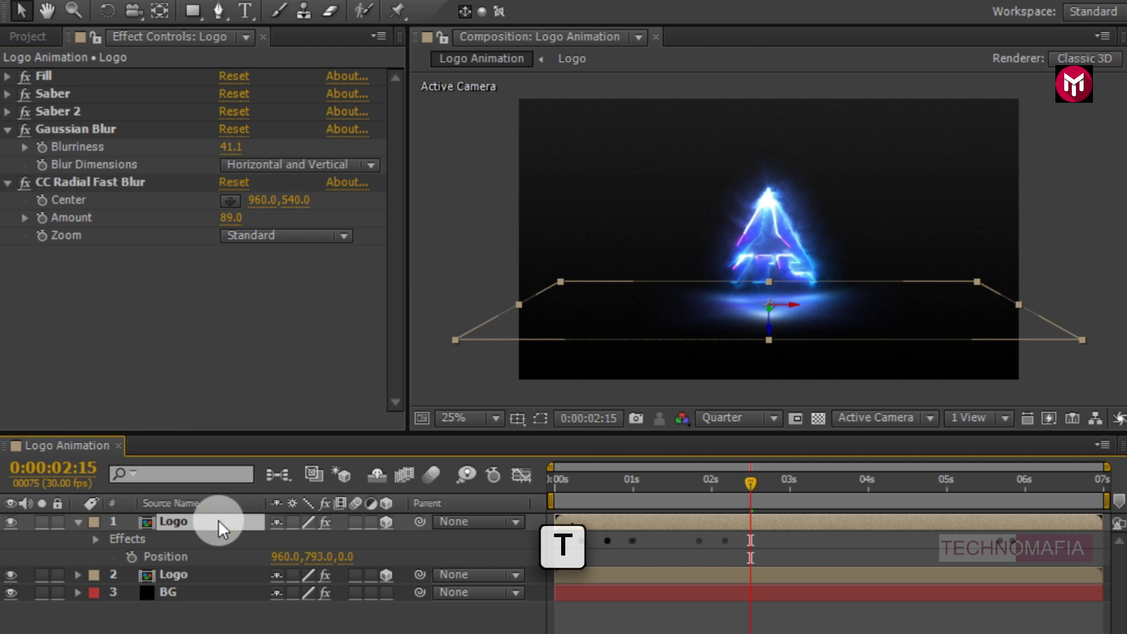
pyautogui.press('t')
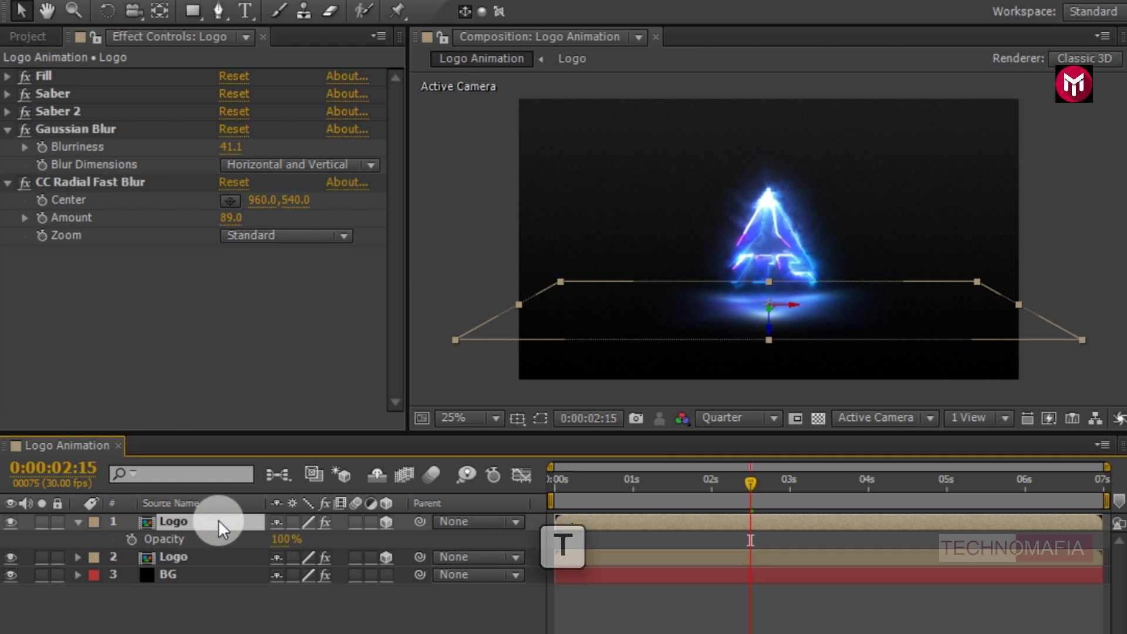
pyautogui.click(281, 541)
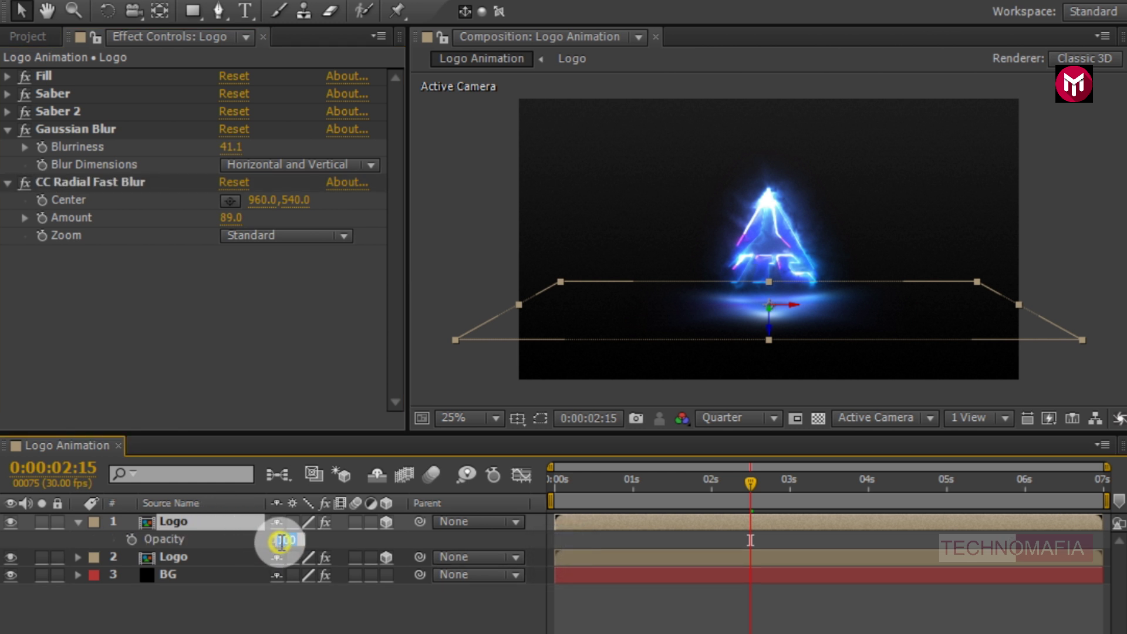
pyautogui.click(246, 534)
pyautogui.moveTo(278, 540); pyautogui.dragTo(227, 541)
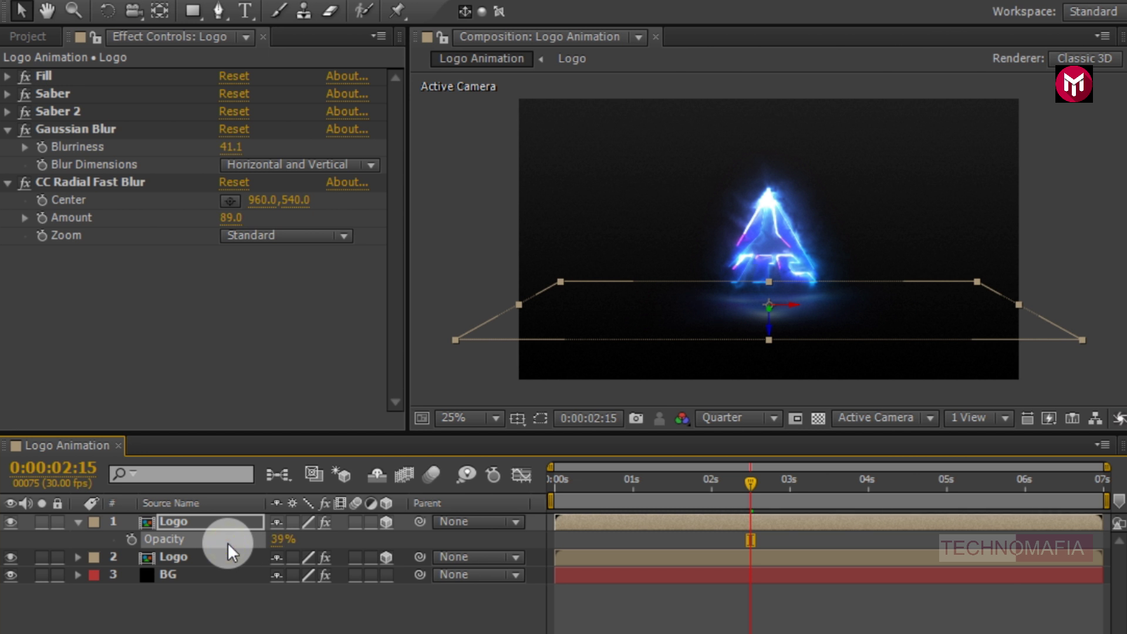
pyautogui.click(227, 596)
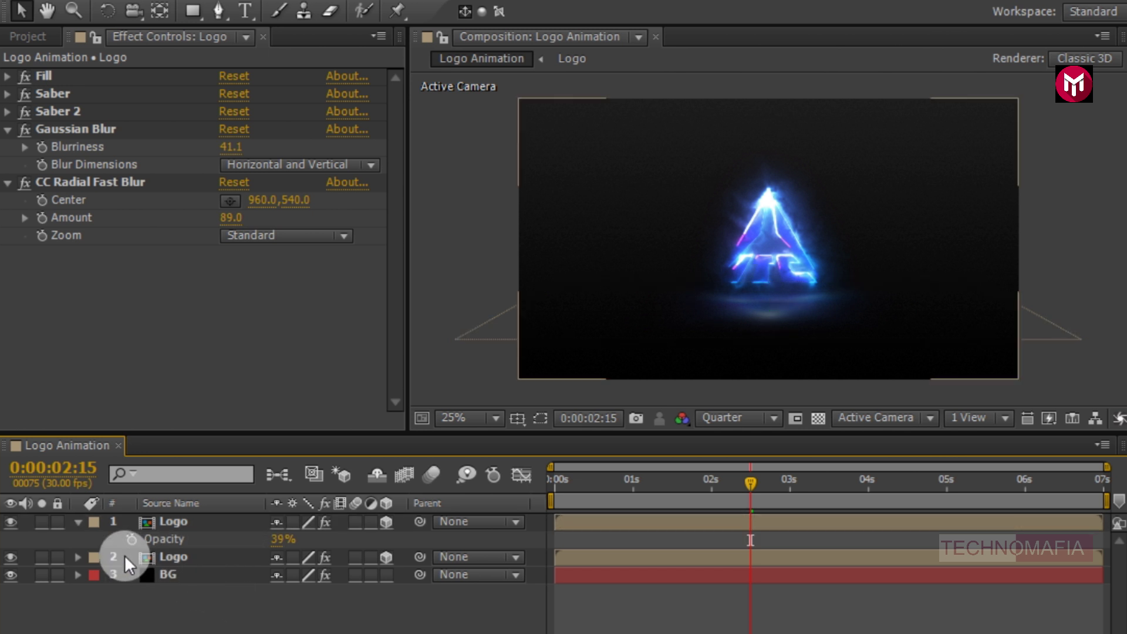
# - Drag the Logo comp from the Project panel into the timeline as a new top layer
pyautogui.click(78, 521)
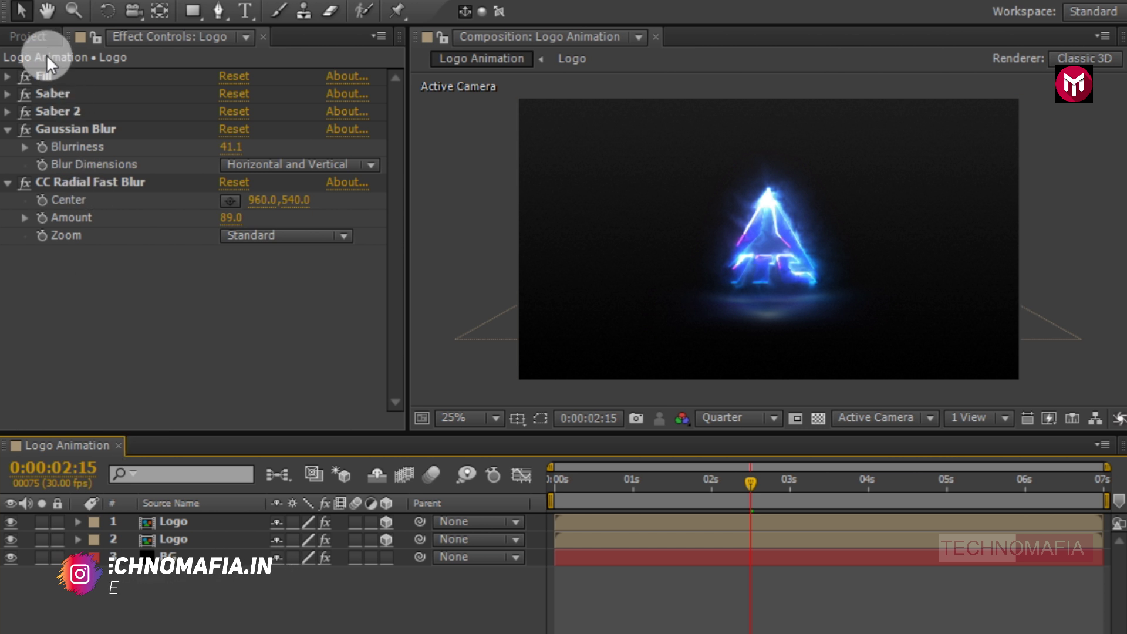
pyautogui.click(37, 38)
pyautogui.moveTo(62, 241); pyautogui.dragTo(202, 519)
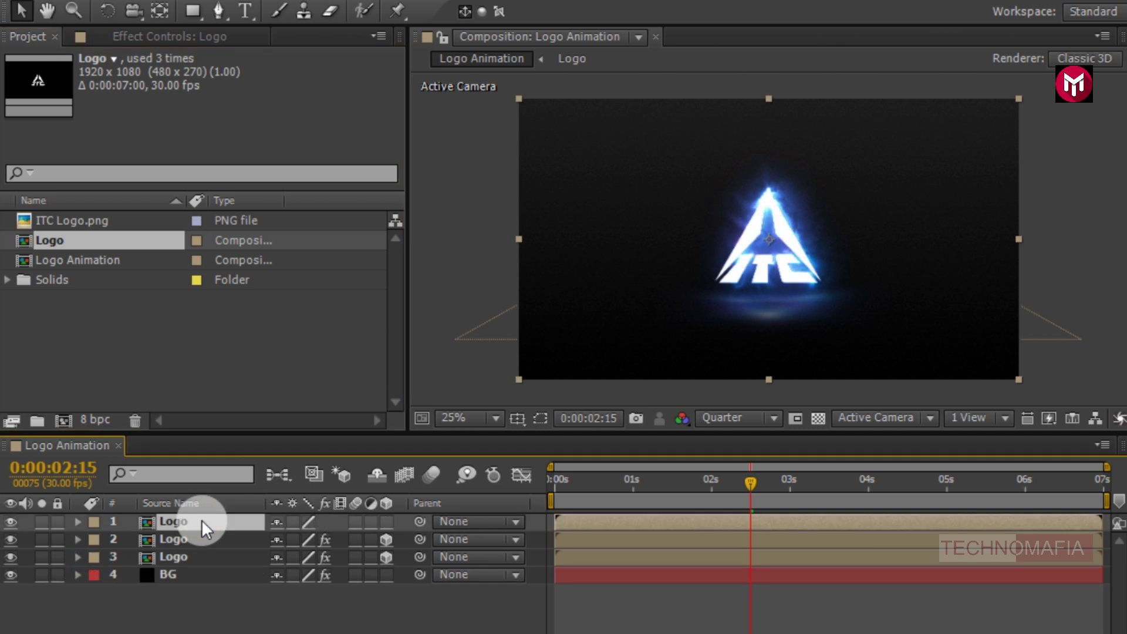
# - Set a 0% Opacity keyframe at 0:00:04:01 on the new top Logo layer
pyautogui.moveTo(864, 483); pyautogui.dragTo(871, 483)
pyautogui.press('t')
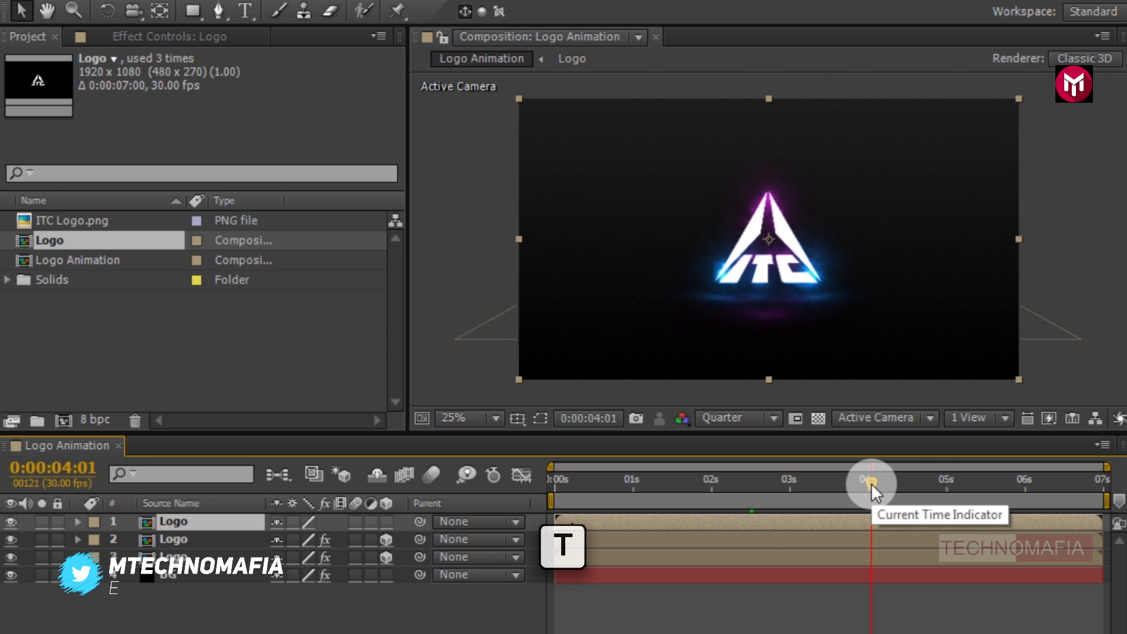
pyautogui.press('t')
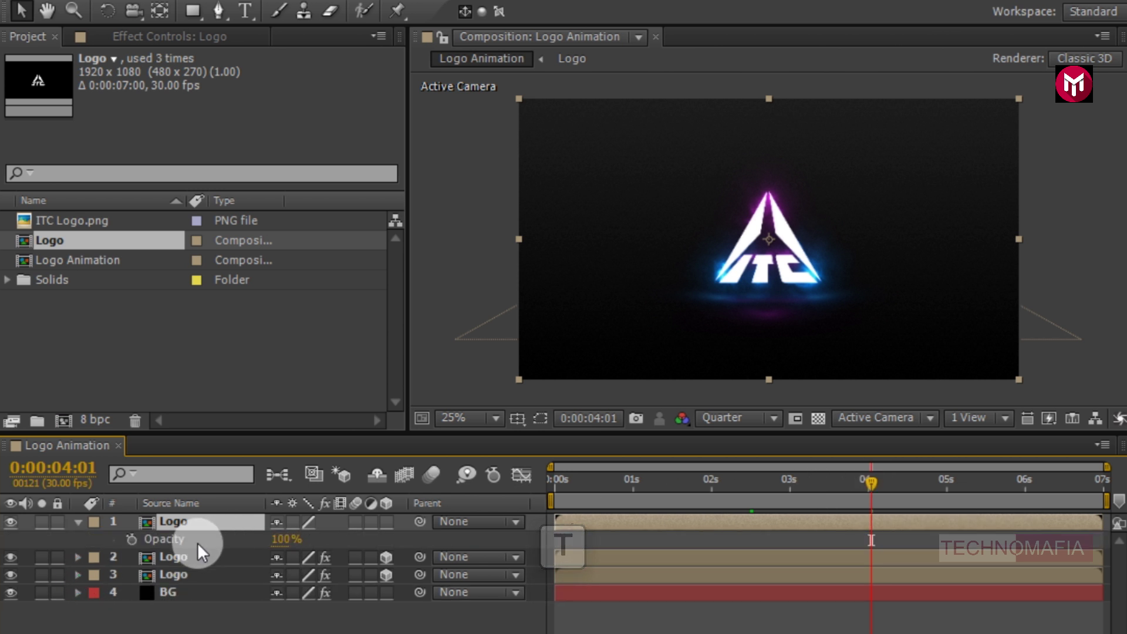
pyautogui.click(131, 538)
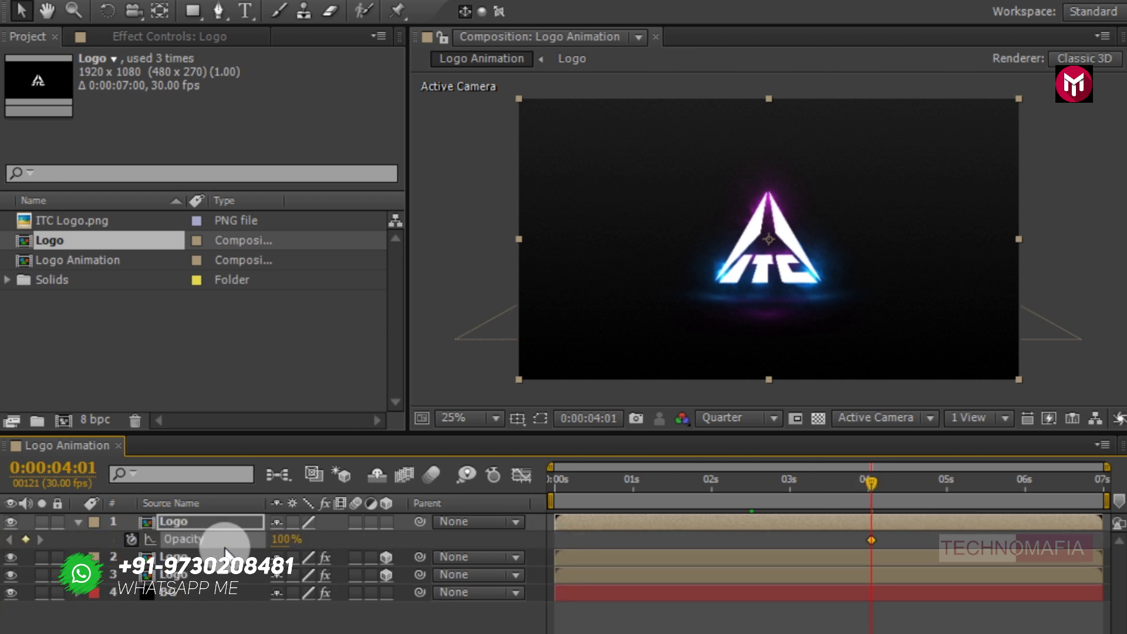
pyautogui.click(287, 539)
pyautogui.write('0')
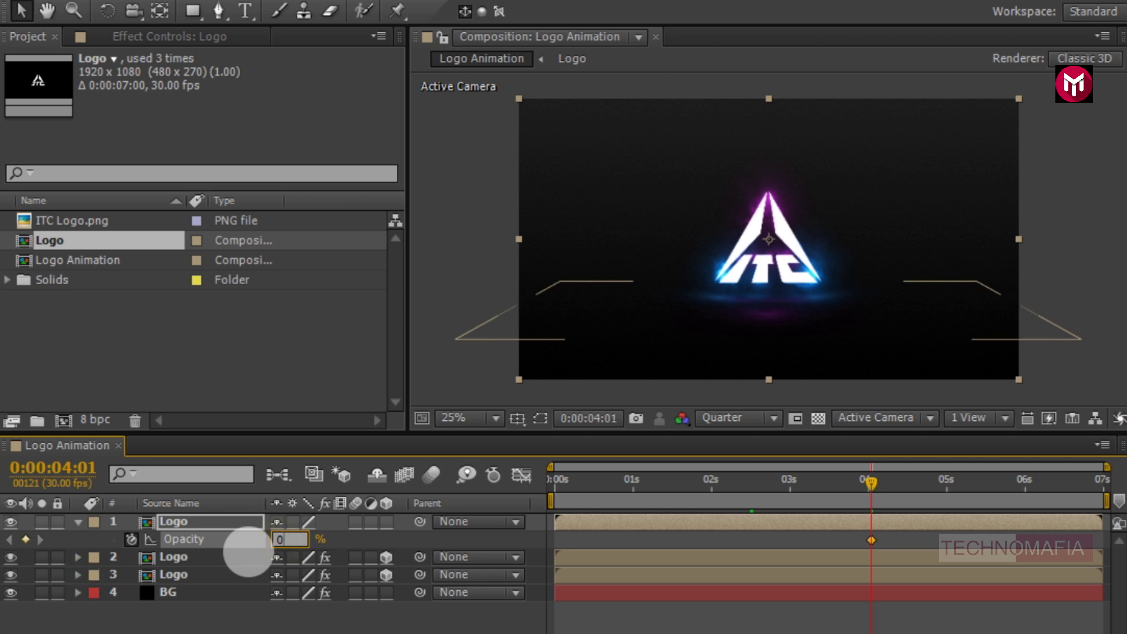
pyautogui.press('Return')
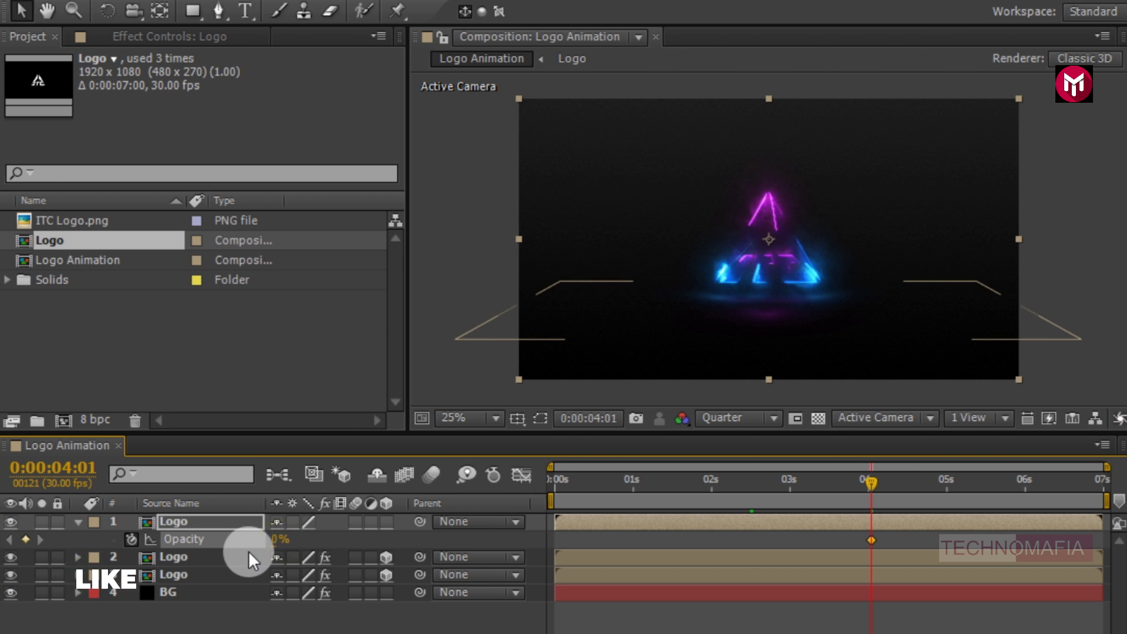
# - Add a 100% Opacity keyframe at 0:00:05:00 and RAM preview the fade-in
pyautogui.click(946, 486)
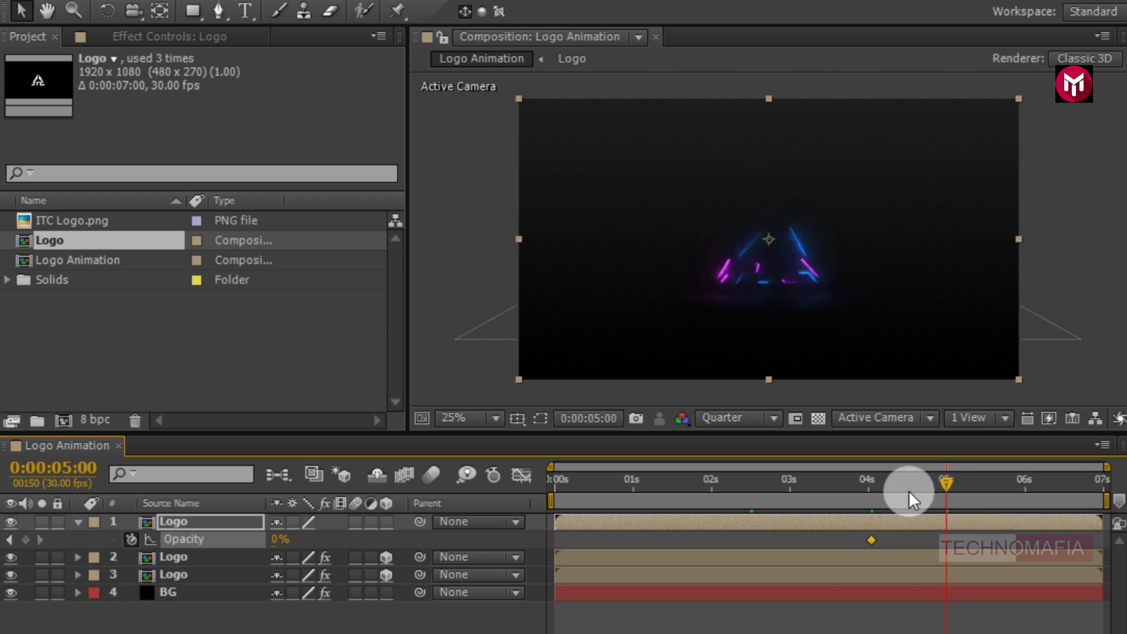
pyautogui.click(273, 539)
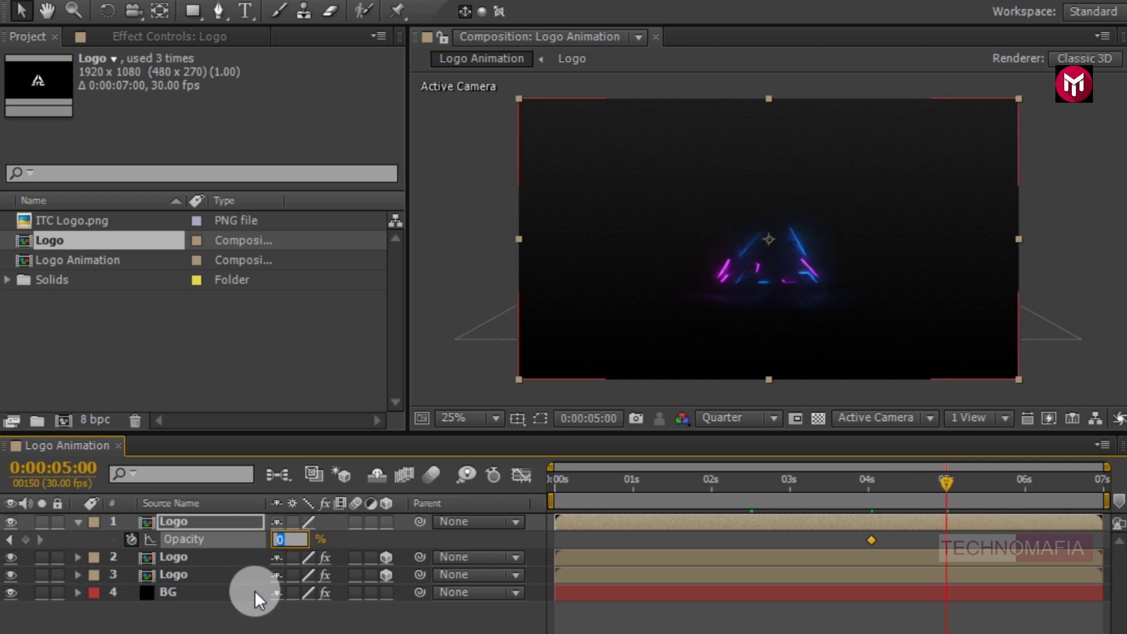
pyautogui.write('100')
pyautogui.press('Return')
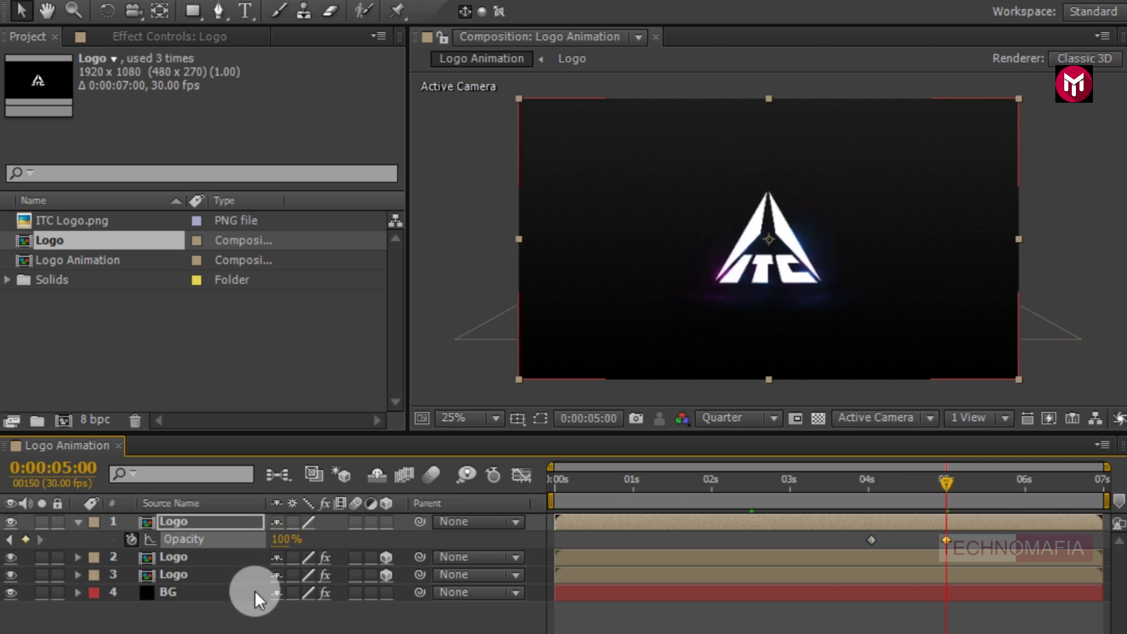
pyautogui.press('KP_0')
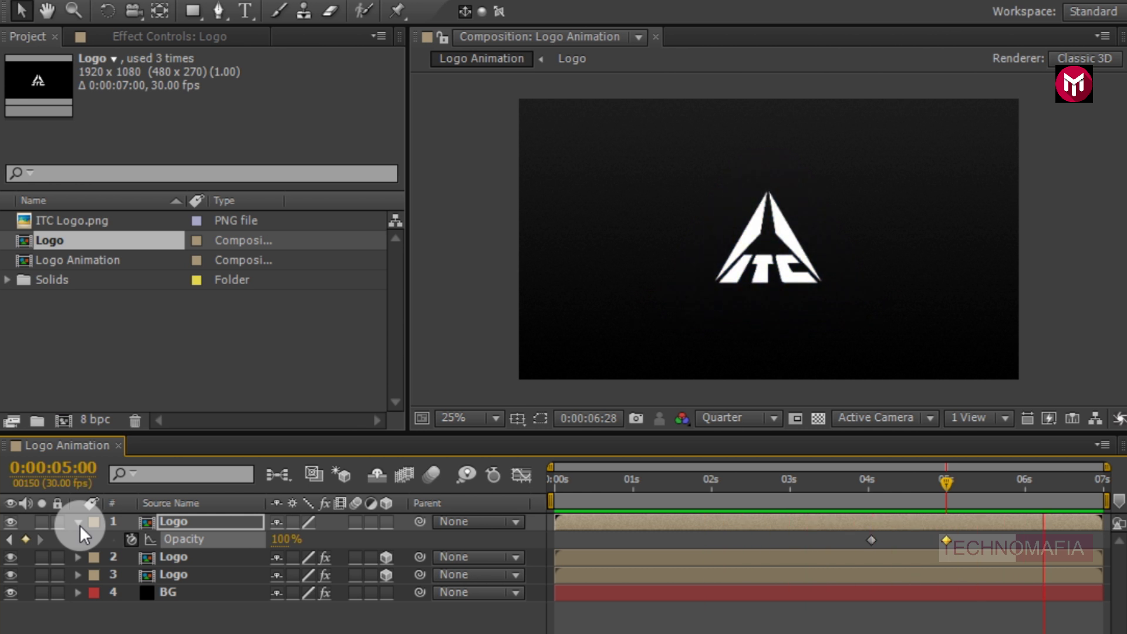
# - Turn on the 3D switch for the top Logo layer
pyautogui.click(78, 521)
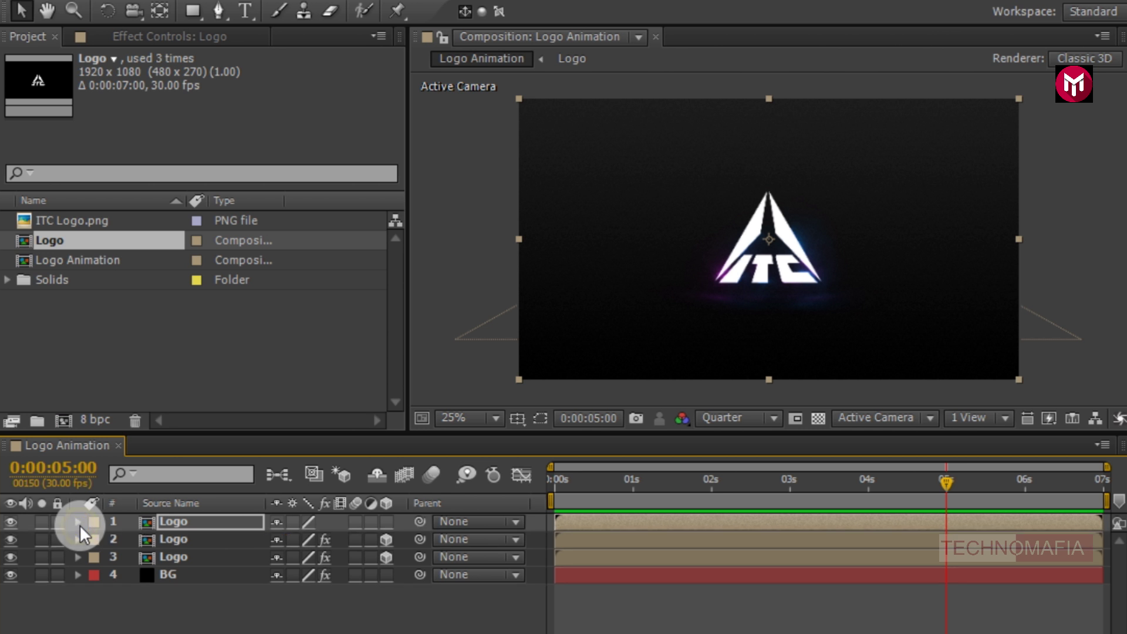
pyautogui.click(176, 523)
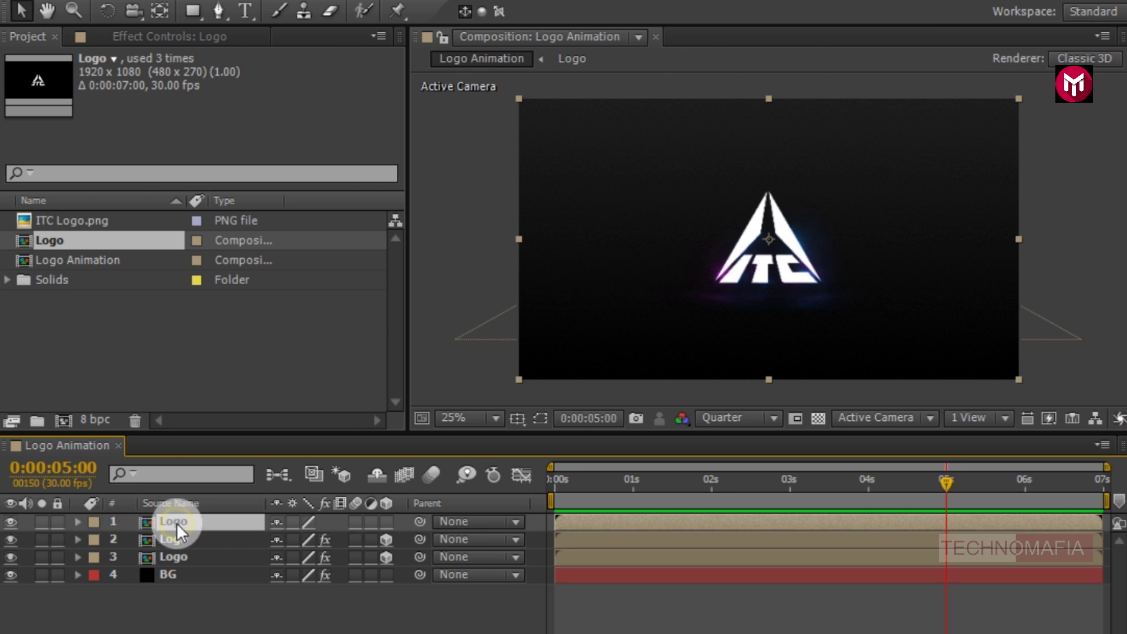
pyautogui.click(387, 522)
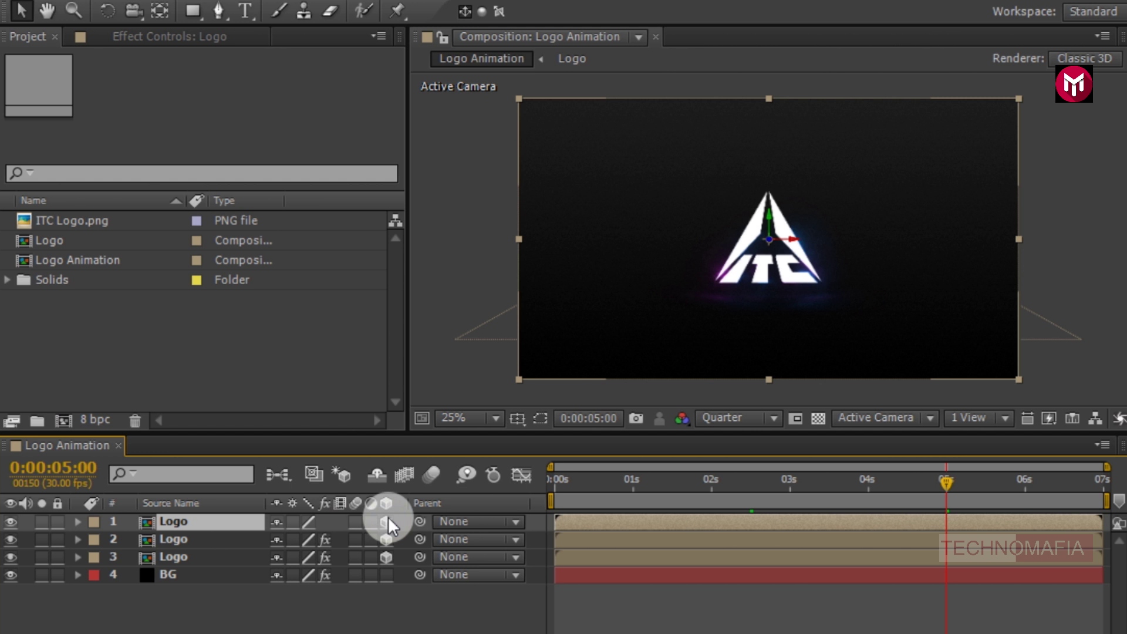
# - Add a new camera, Camera 1, with its default settings
pyautogui.rightClick(194, 613)
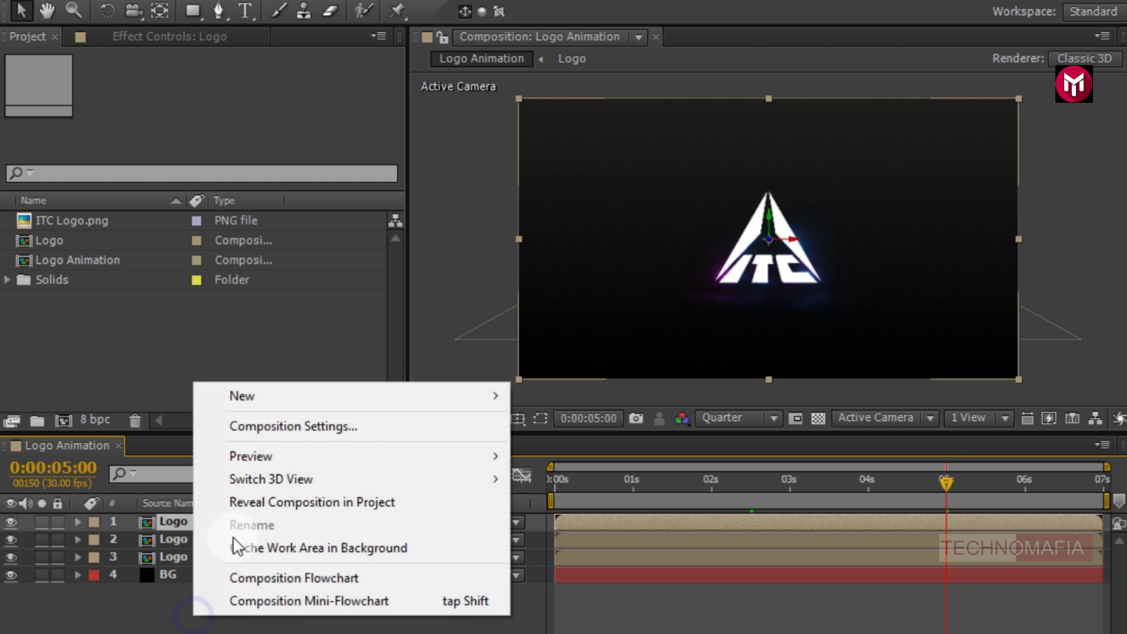
pyautogui.moveTo(289, 397)
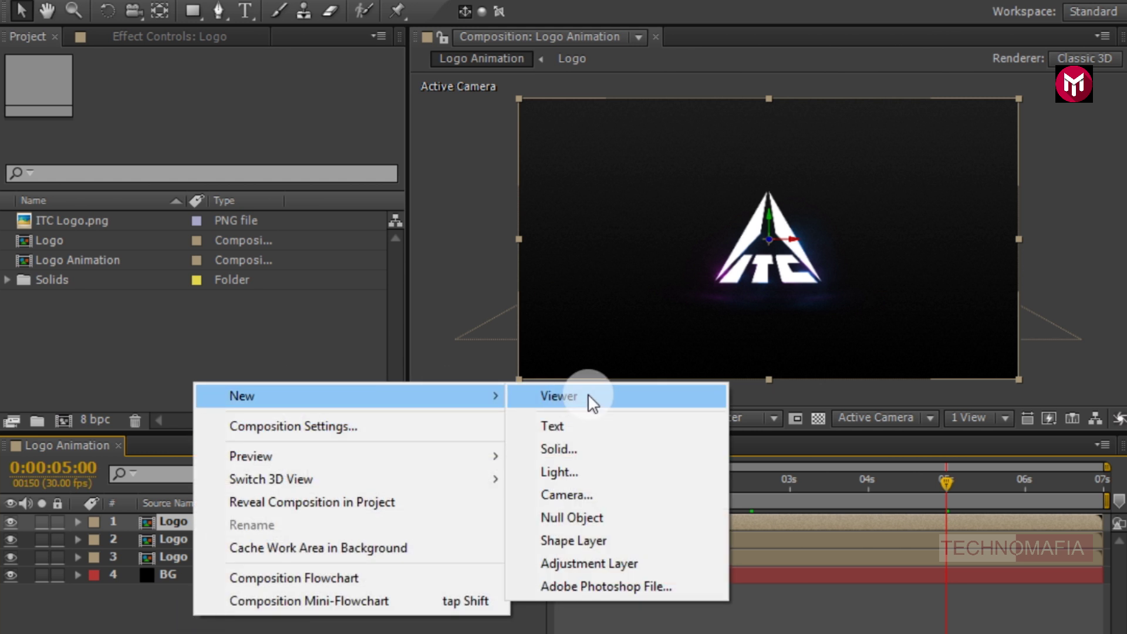
pyautogui.click(587, 496)
pyautogui.click(911, 561)
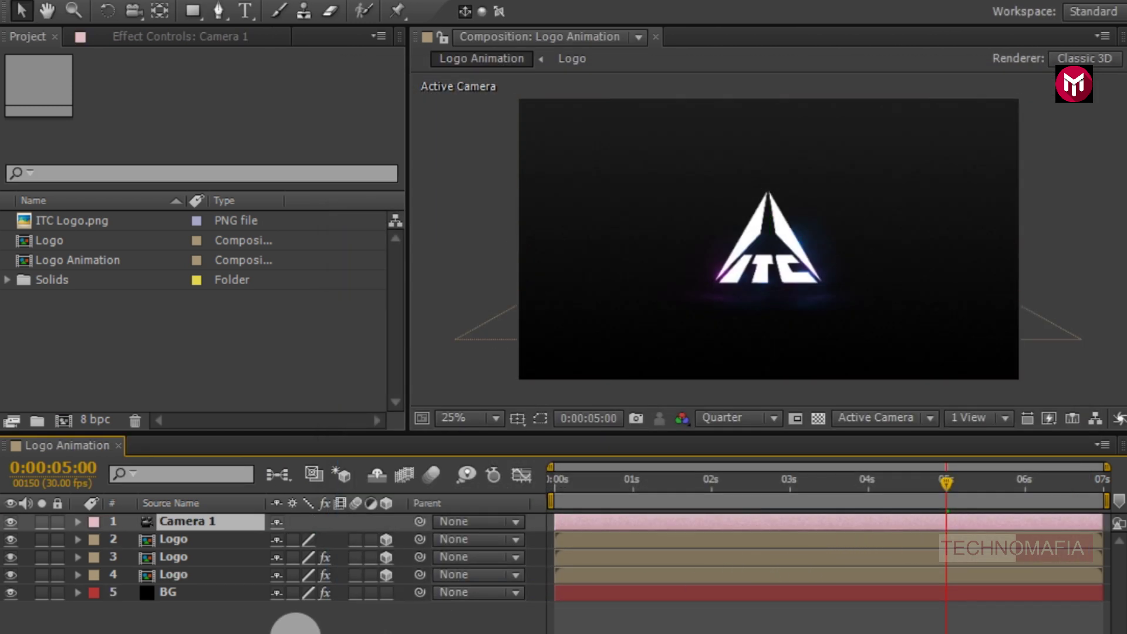
# - Add a Null Object layer, Null 1, to the composition
pyautogui.rightClick(214, 624)
pyautogui.moveTo(299, 425)
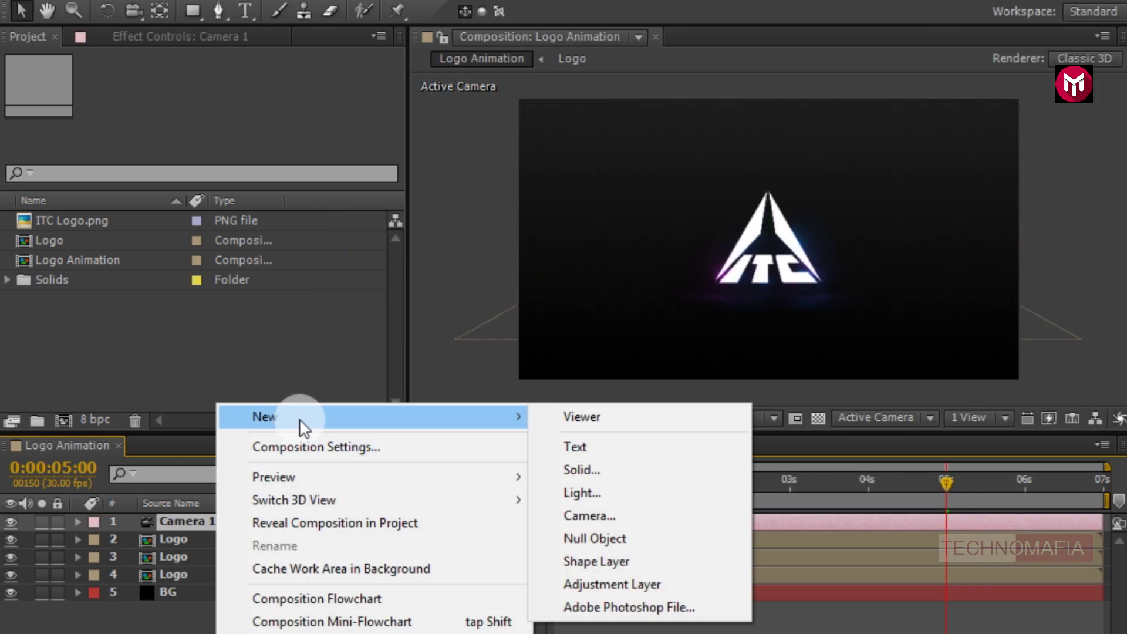
pyautogui.click(615, 538)
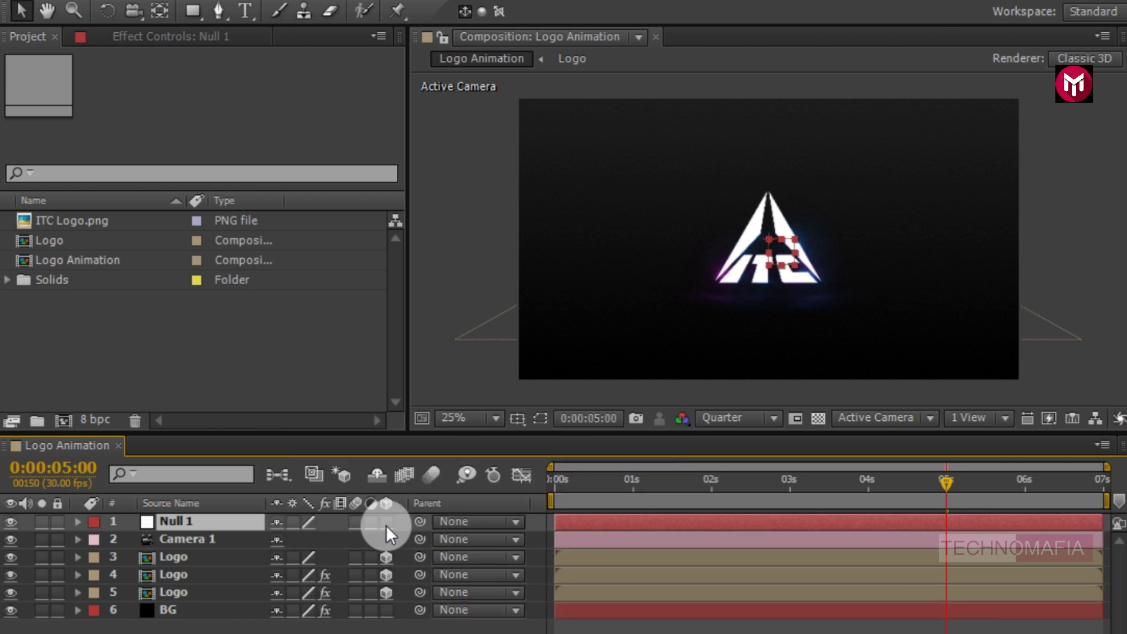
# - Parent Camera 1 to Null 1
pyautogui.click(220, 540)
pyautogui.click(454, 538)
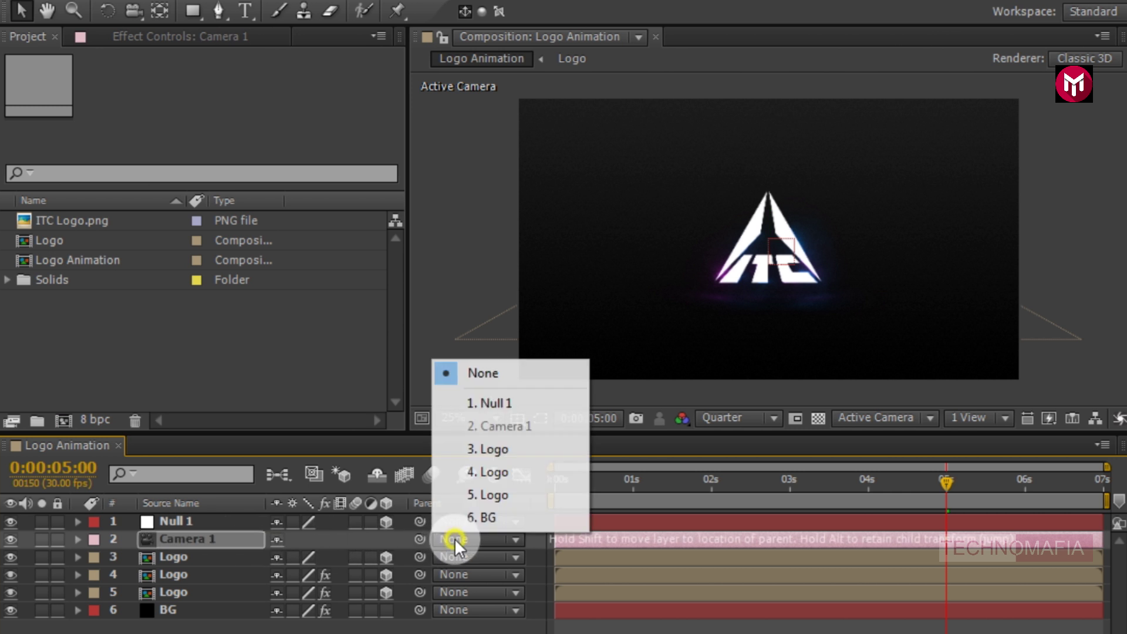
pyautogui.click(472, 403)
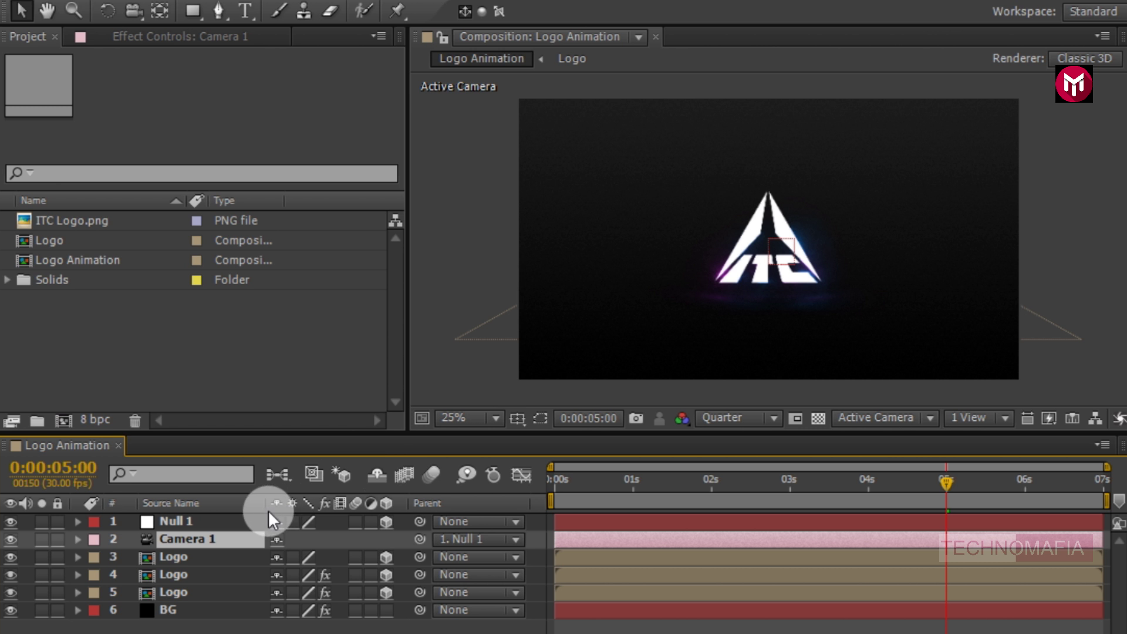
# - Keyframe Null 1's Position at 5s, then set its Z to 484 at 0s
pyautogui.click(226, 517)
pyautogui.press('p')
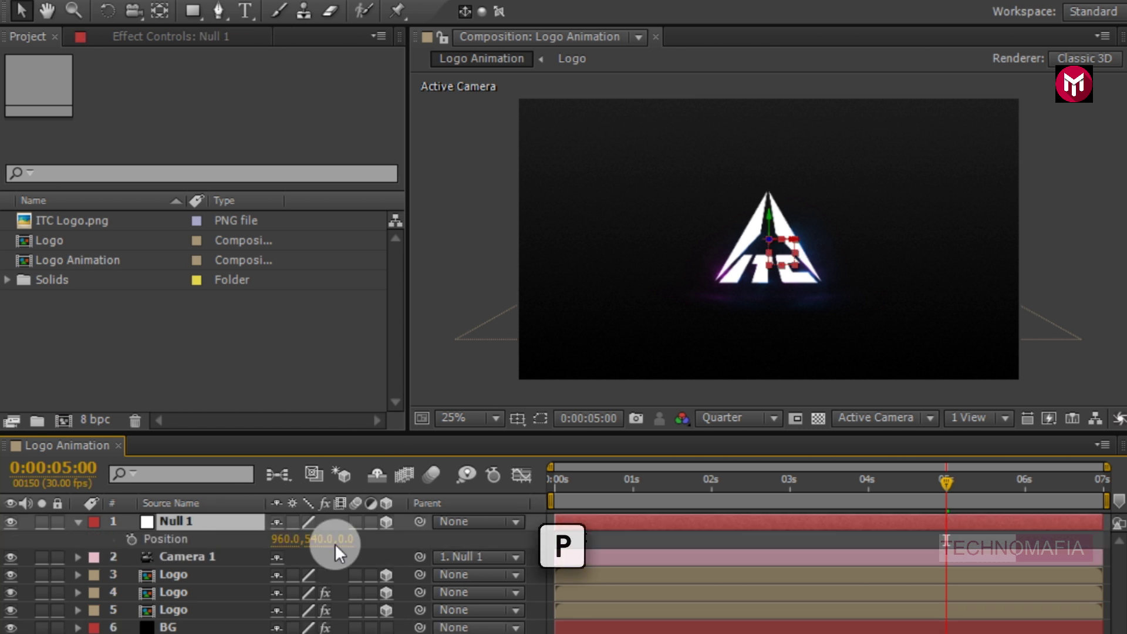
pyautogui.click(160, 527)
pyautogui.click(126, 540)
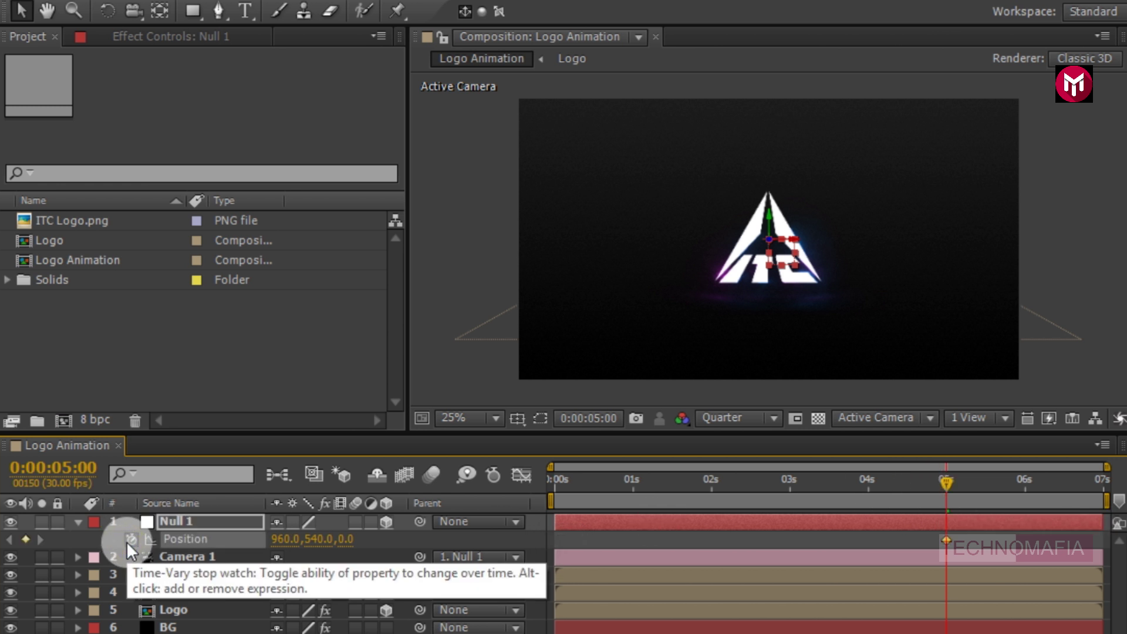
pyautogui.click(554, 481)
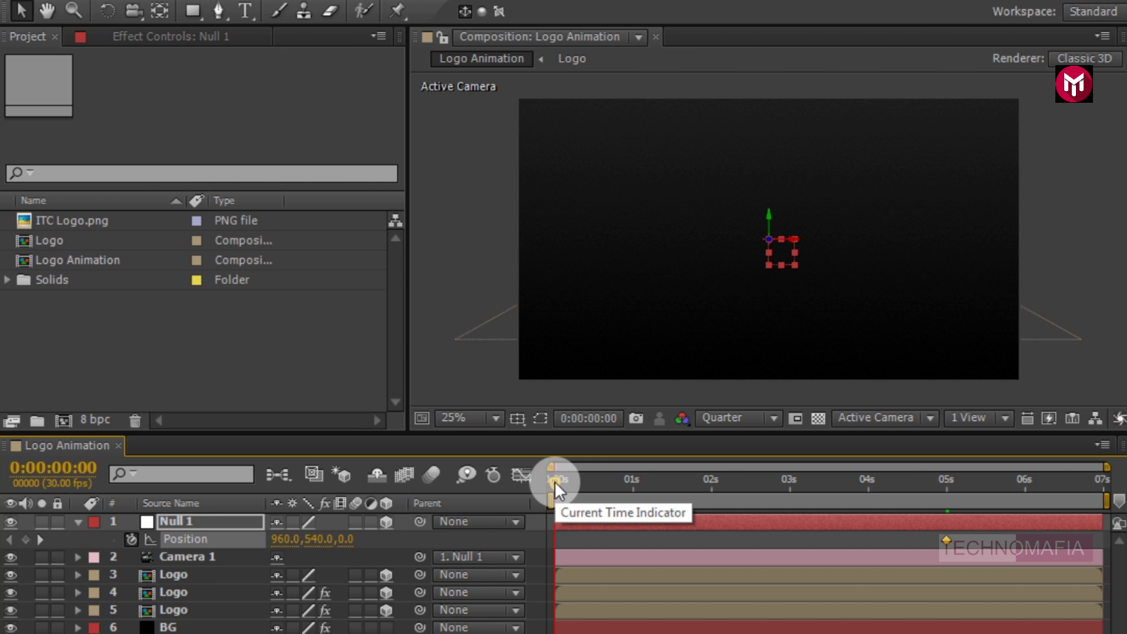
pyautogui.moveTo(347, 540); pyautogui.dragTo(853, 546)
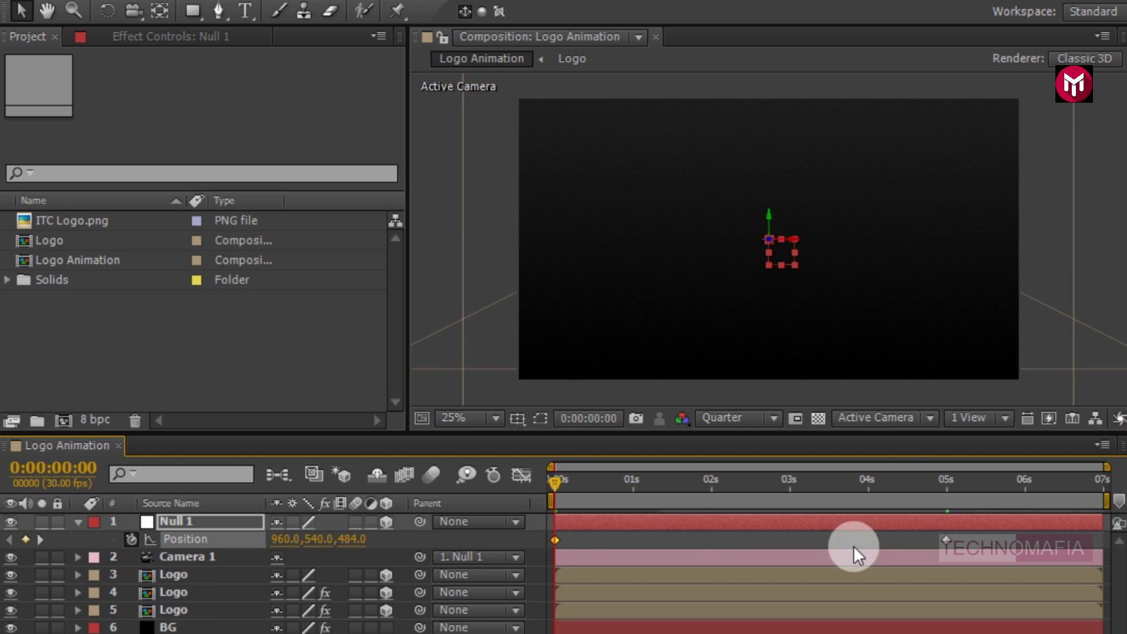
pyautogui.click(78, 521)
pyautogui.click(248, 633)
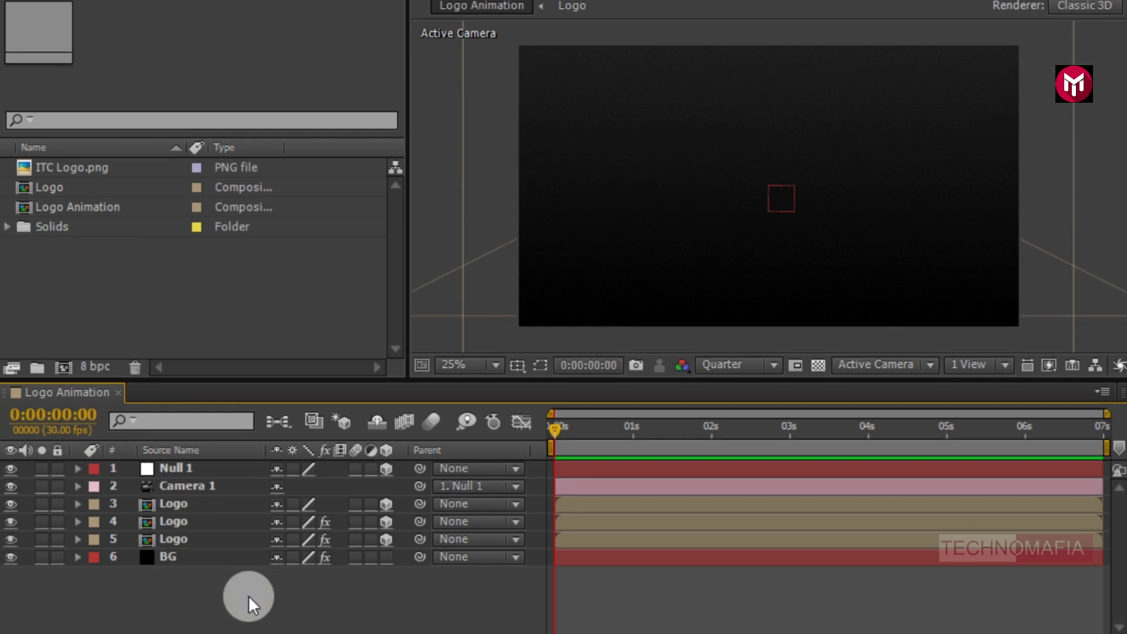
# - Add a new Adjustment Layer at the top of the stack
pyautogui.click(195, 477)
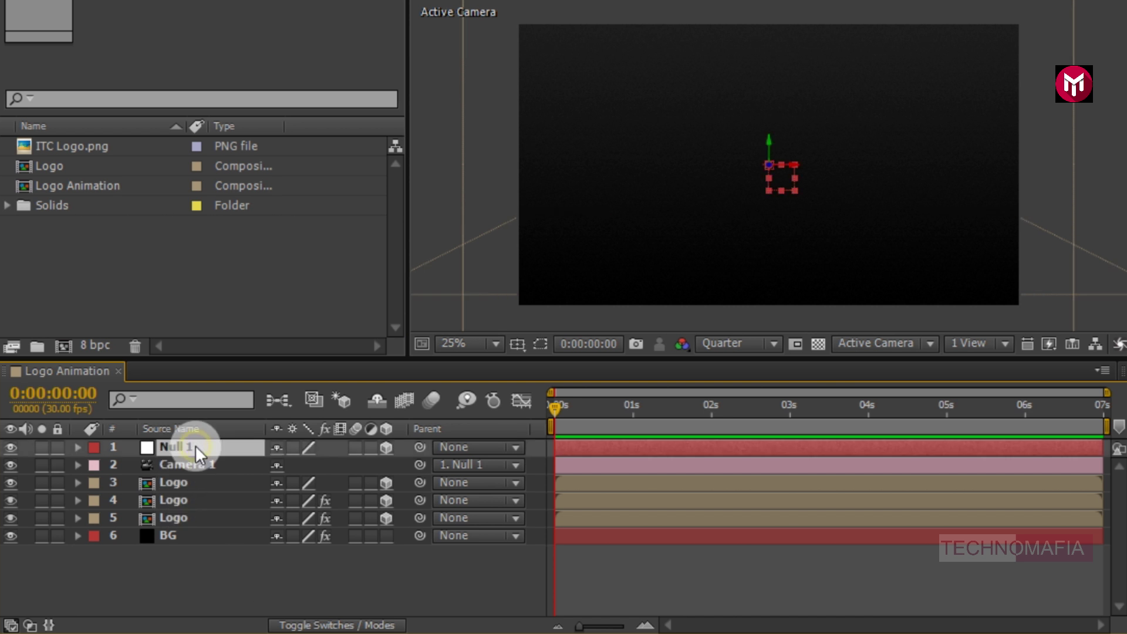
pyautogui.rightClick(278, 573)
pyautogui.moveTo(380, 368)
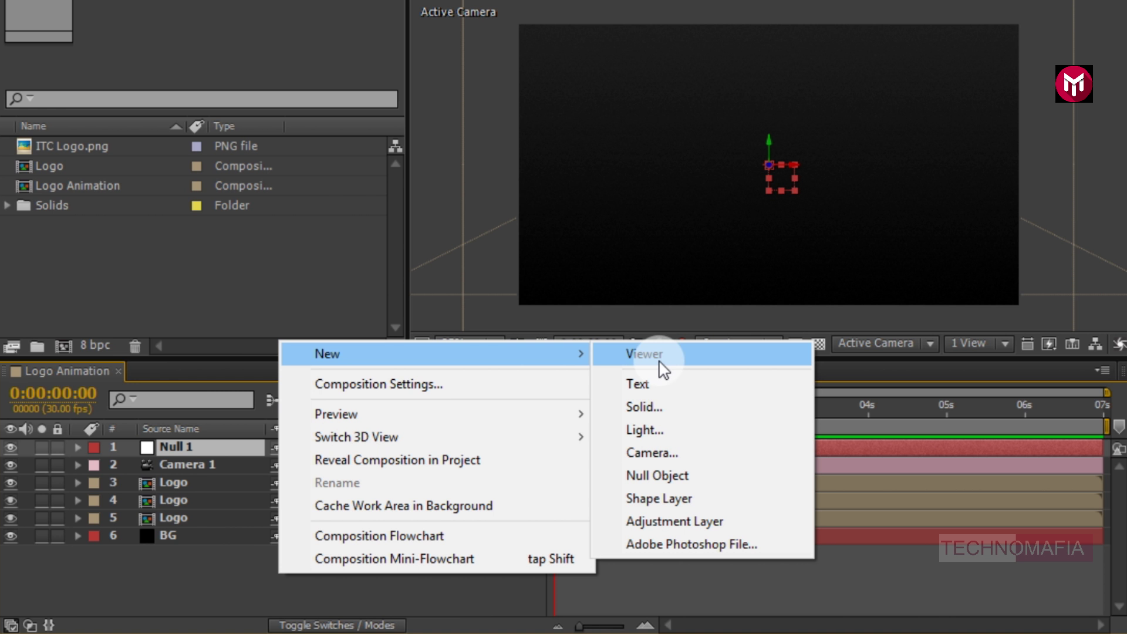
pyautogui.click(665, 514)
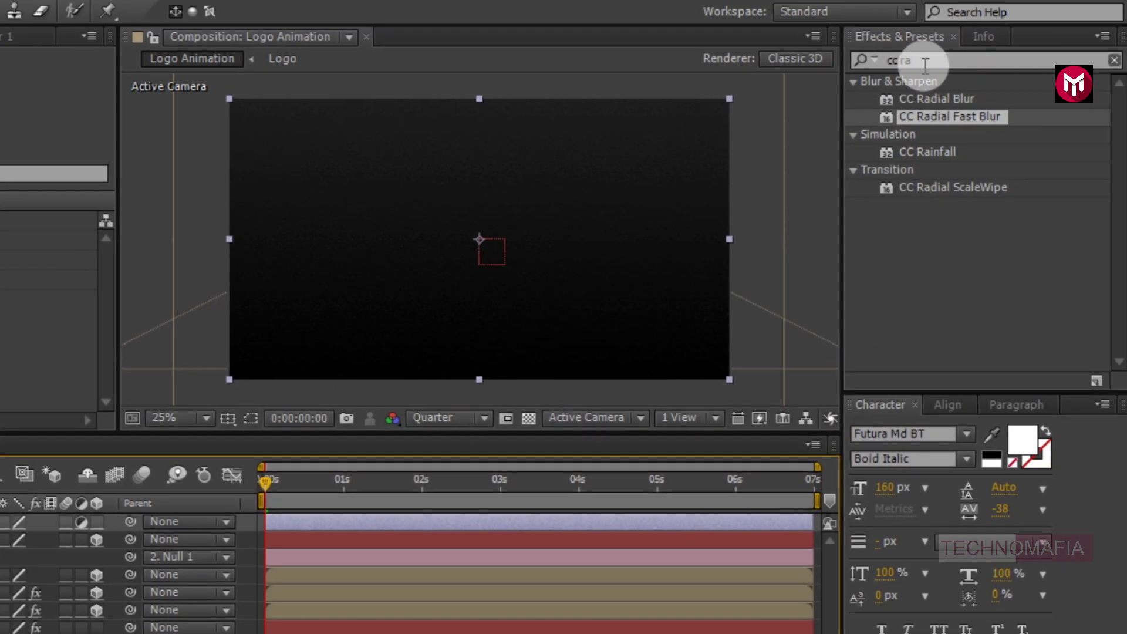
# - Search 'cur' in Effects & Presets and apply Curves to the adjustment layer
pyautogui.click(925, 62)
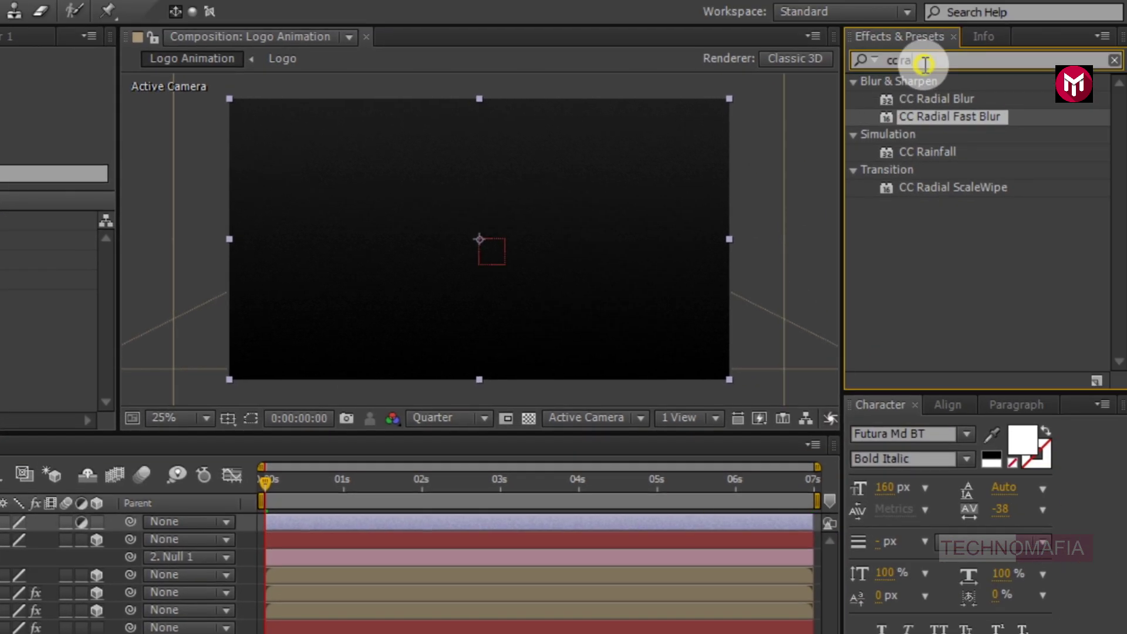
pyautogui.moveTo(923, 60); pyautogui.dragTo(842, 66)
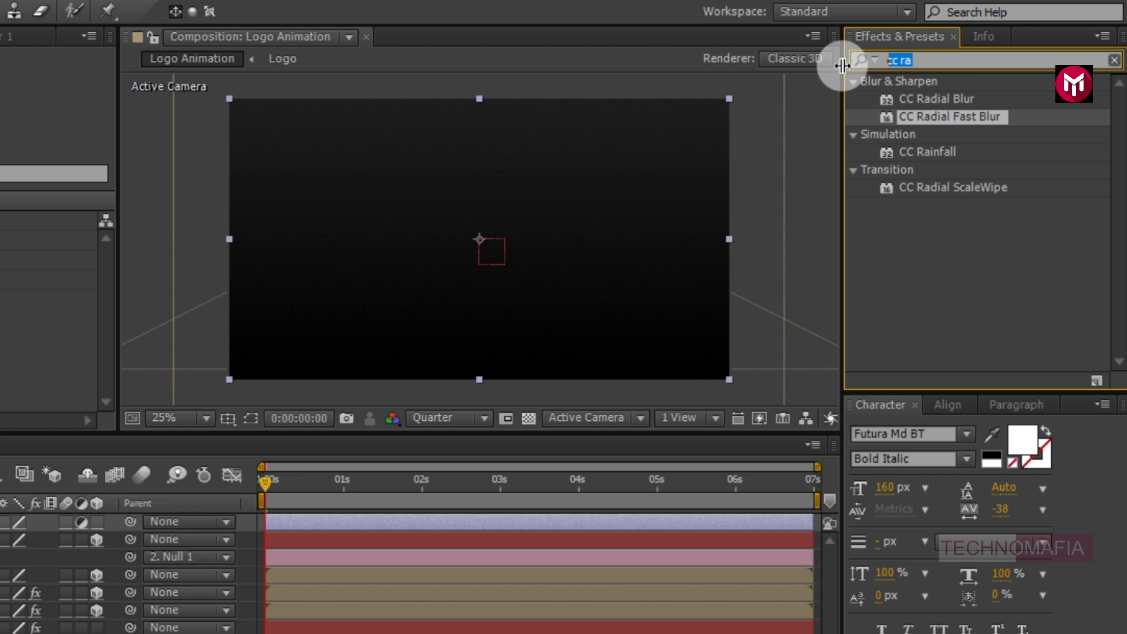
pyautogui.write('cur')
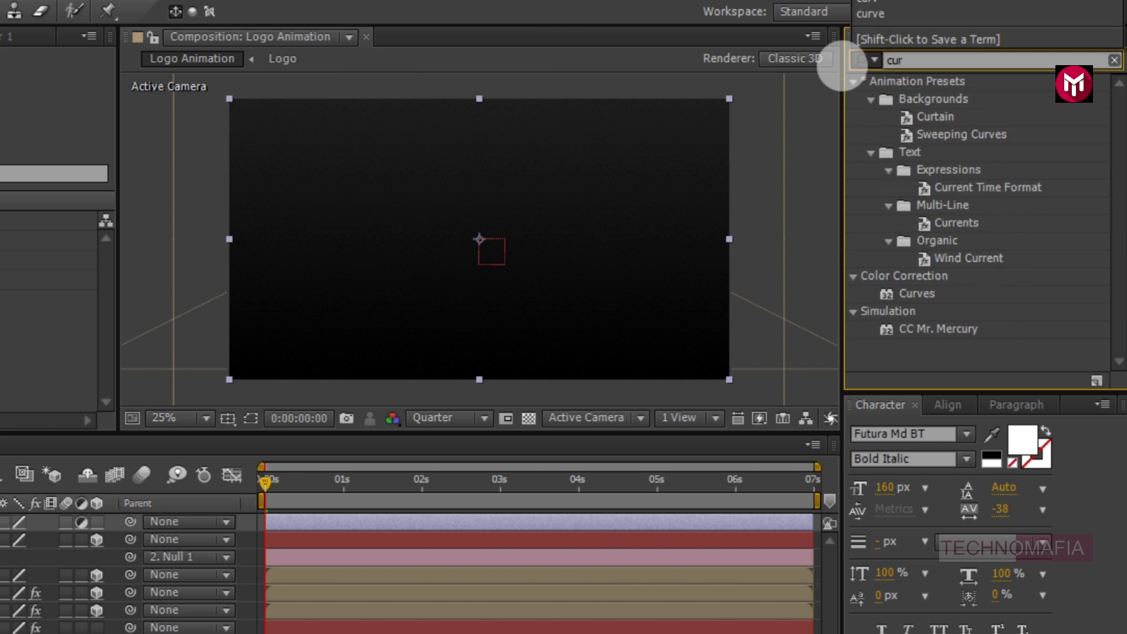
pyautogui.doubleClick(926, 291)
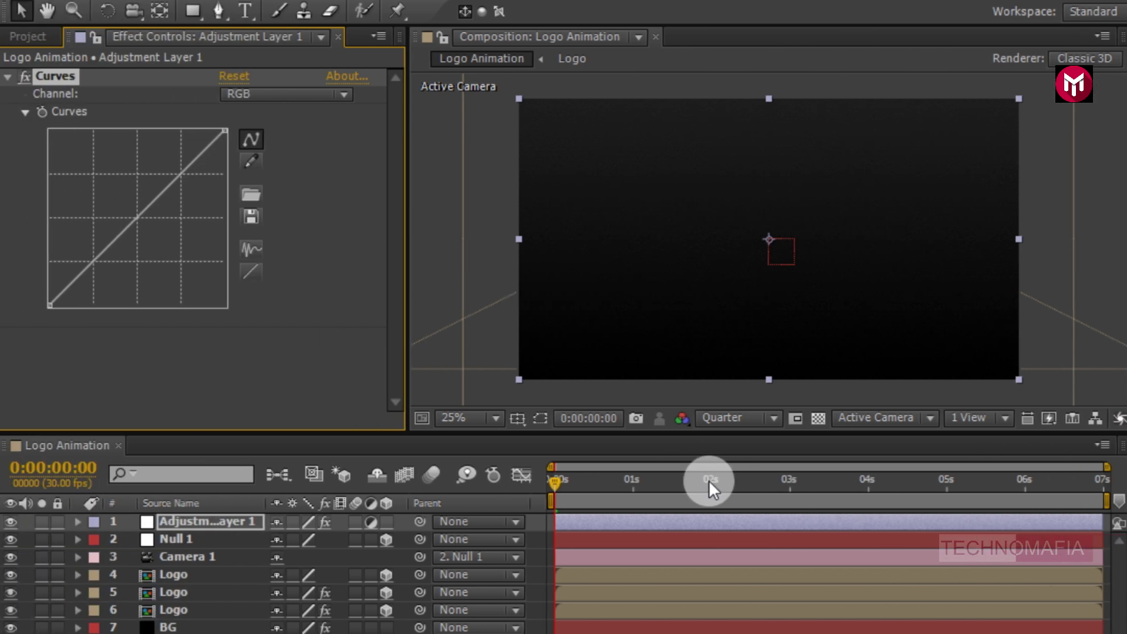
pyautogui.click(418, 480)
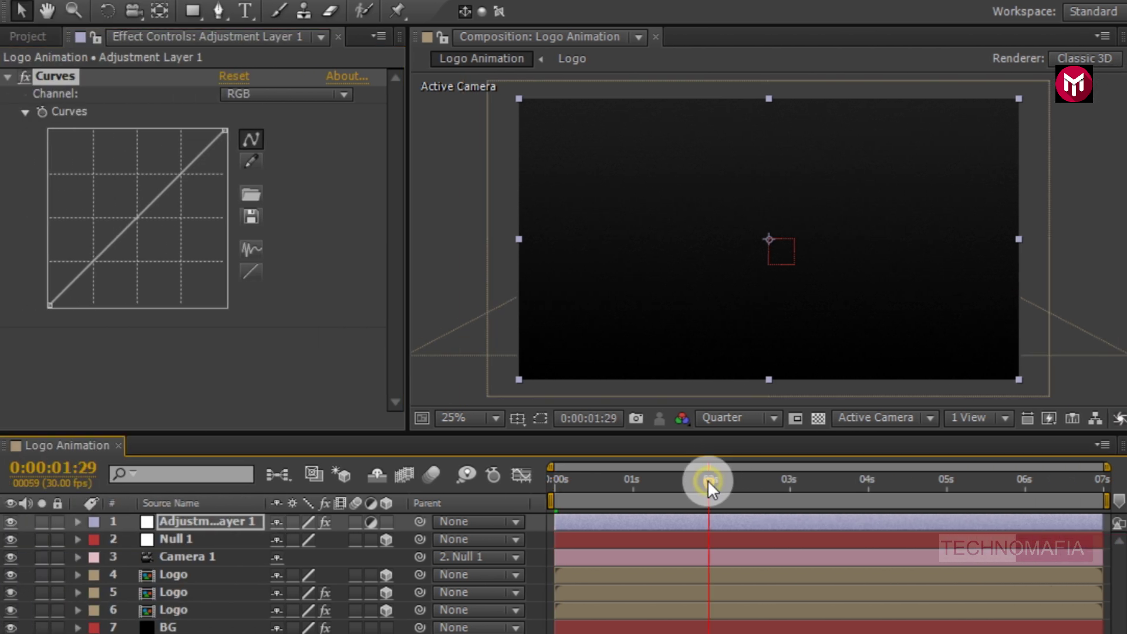
# - Raise the upper Curves point and pull the lower one down, then preview from 0s
pyautogui.click(177, 174)
pyautogui.moveTo(177, 172); pyautogui.dragTo(170, 169)
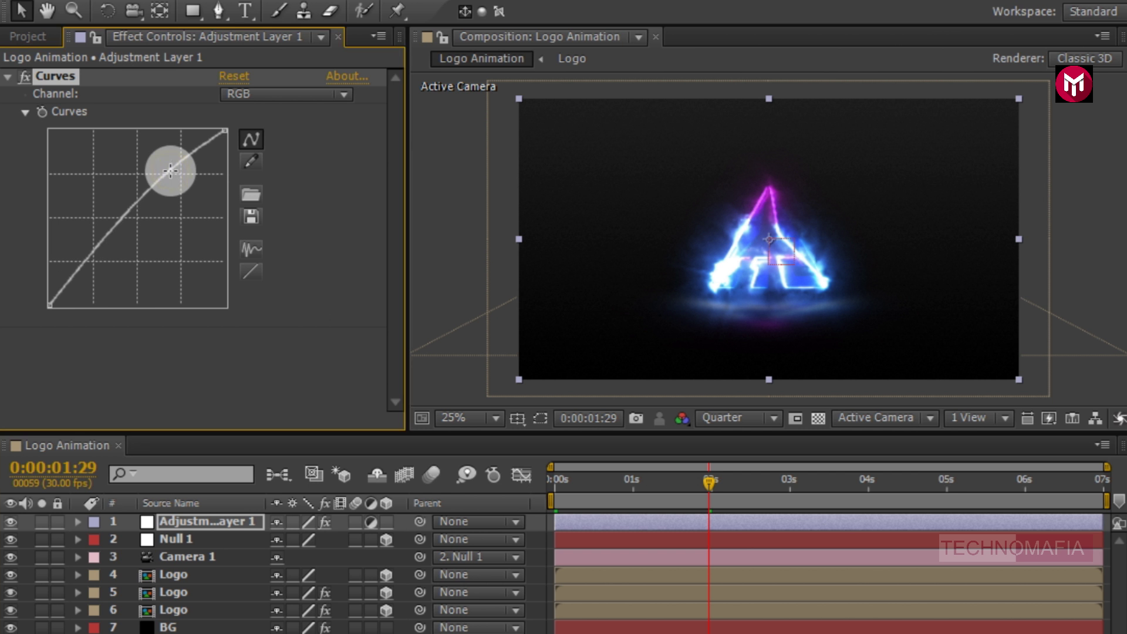
pyautogui.moveTo(98, 246)
pyautogui.mouseDown()
pyautogui.moveTo(110, 267)
pyautogui.moveTo(102, 256)
pyautogui.mouseUp()
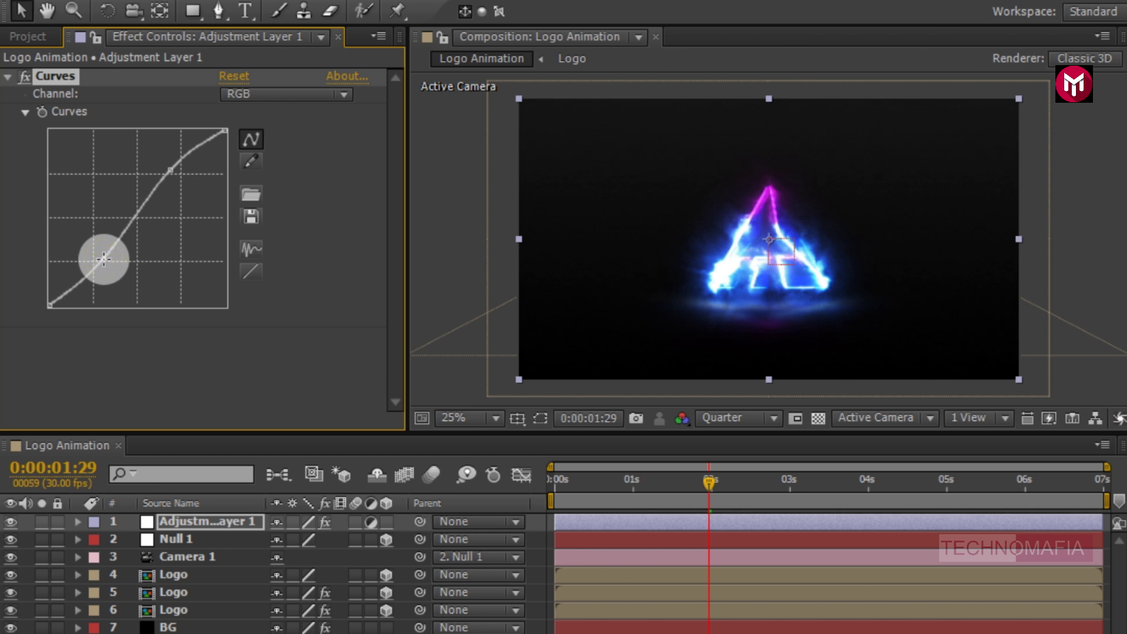
pyautogui.moveTo(103, 256); pyautogui.dragTo(110, 251)
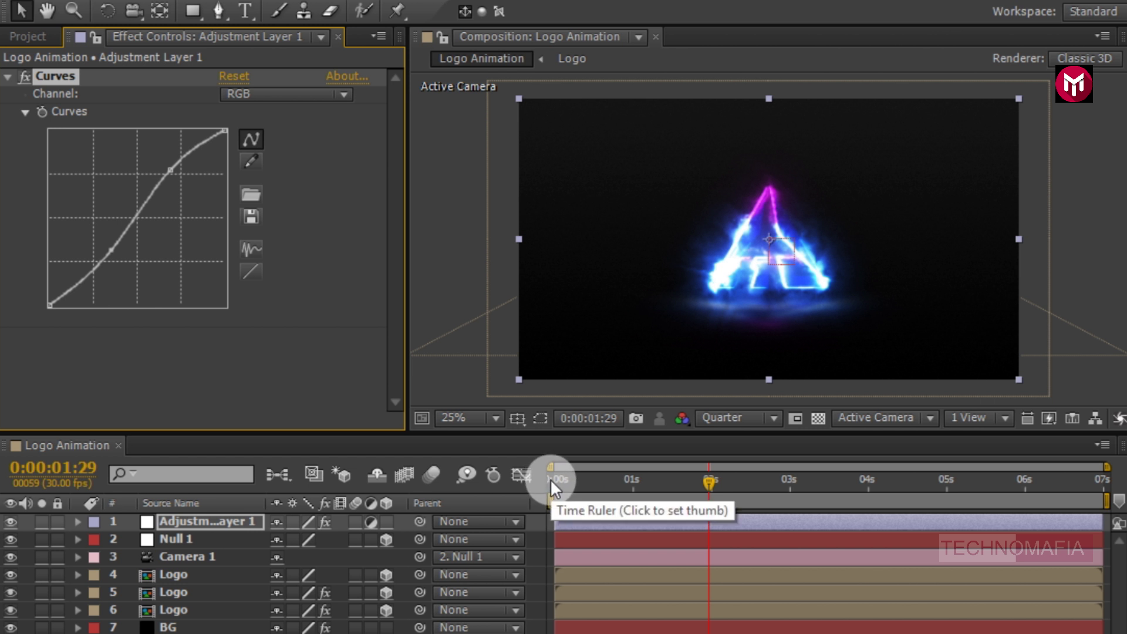
pyautogui.click(551, 477)
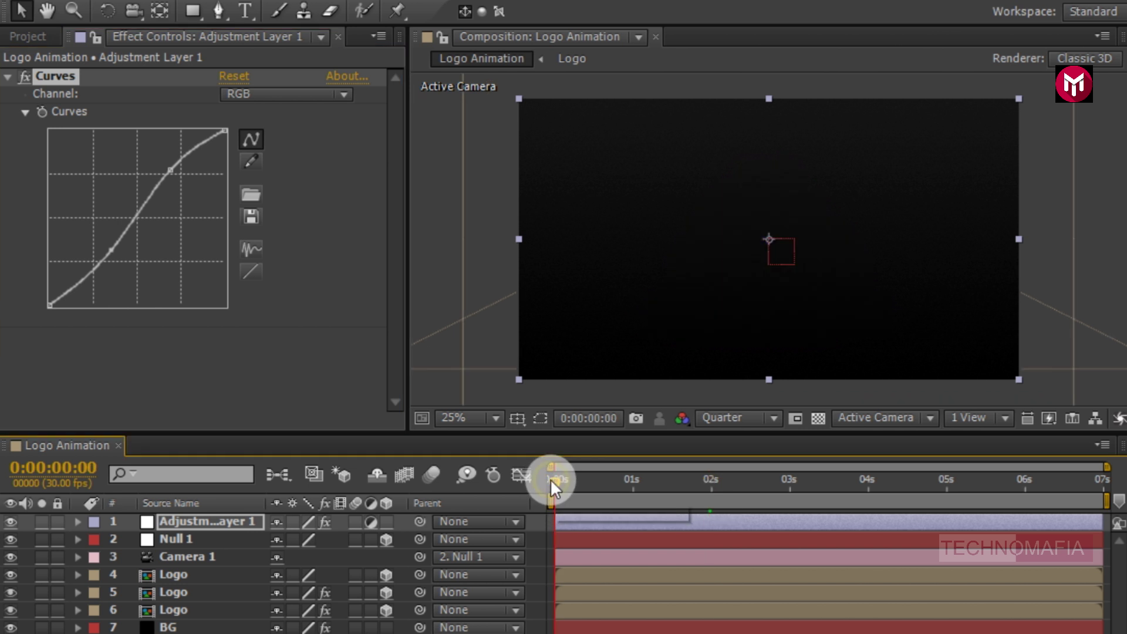
pyautogui.press('space')
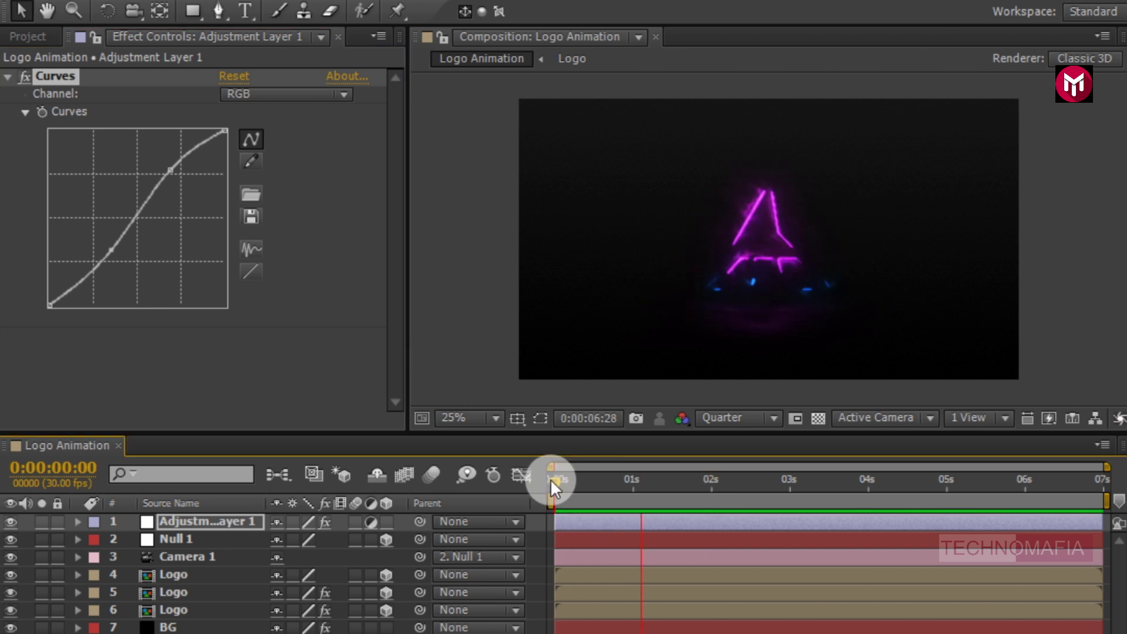